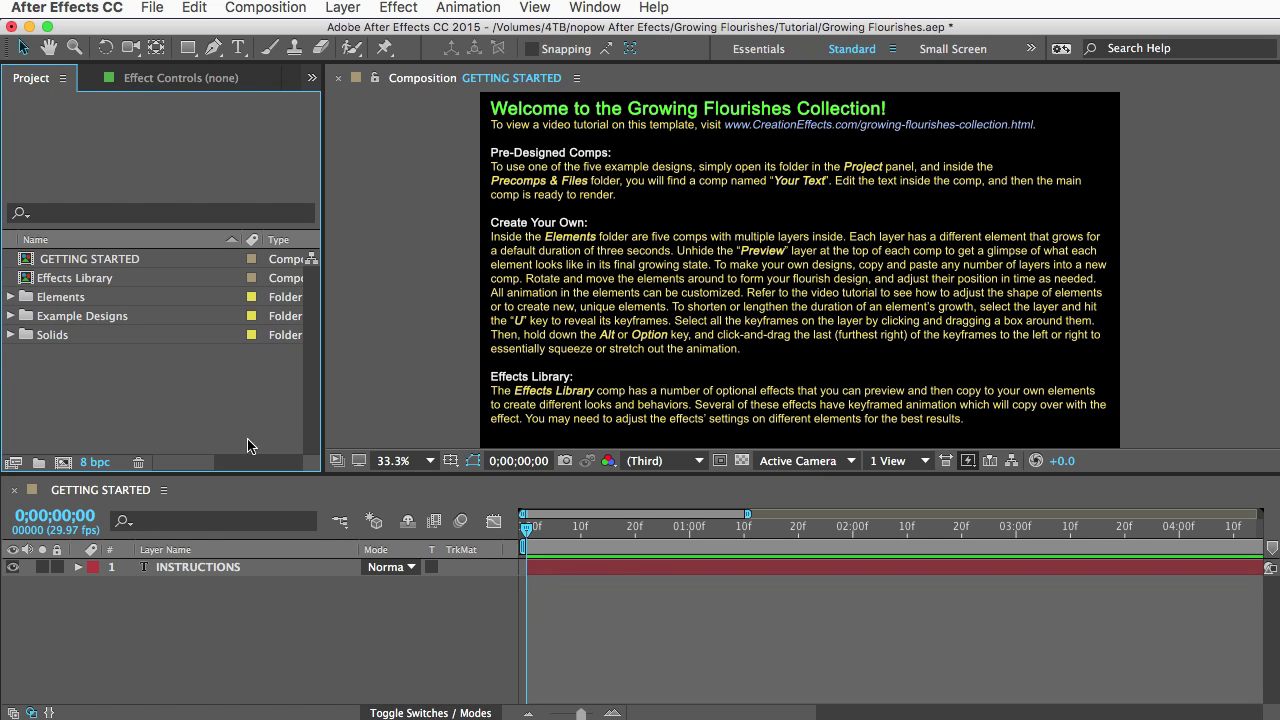
- Close the Timeline and expand Example Designs > Flourish Design > Precomps & Files to select Your Text
left_click(16, 491)
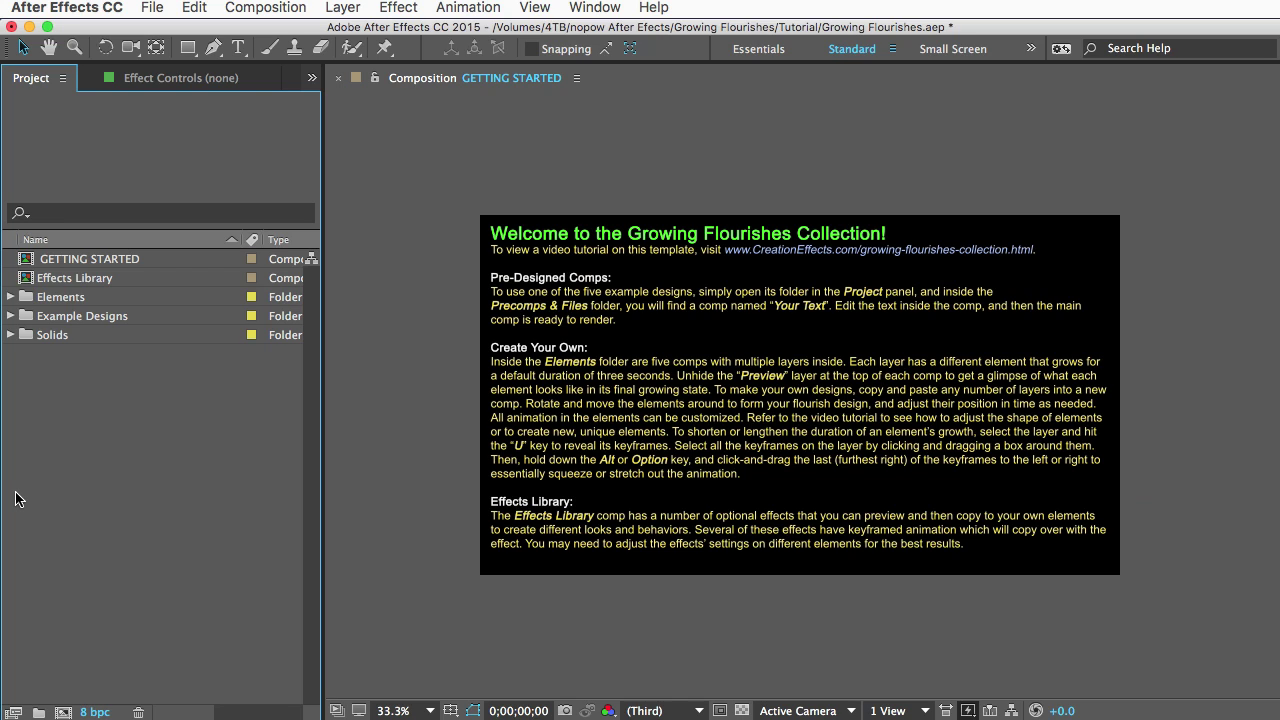
left_click(68, 318)
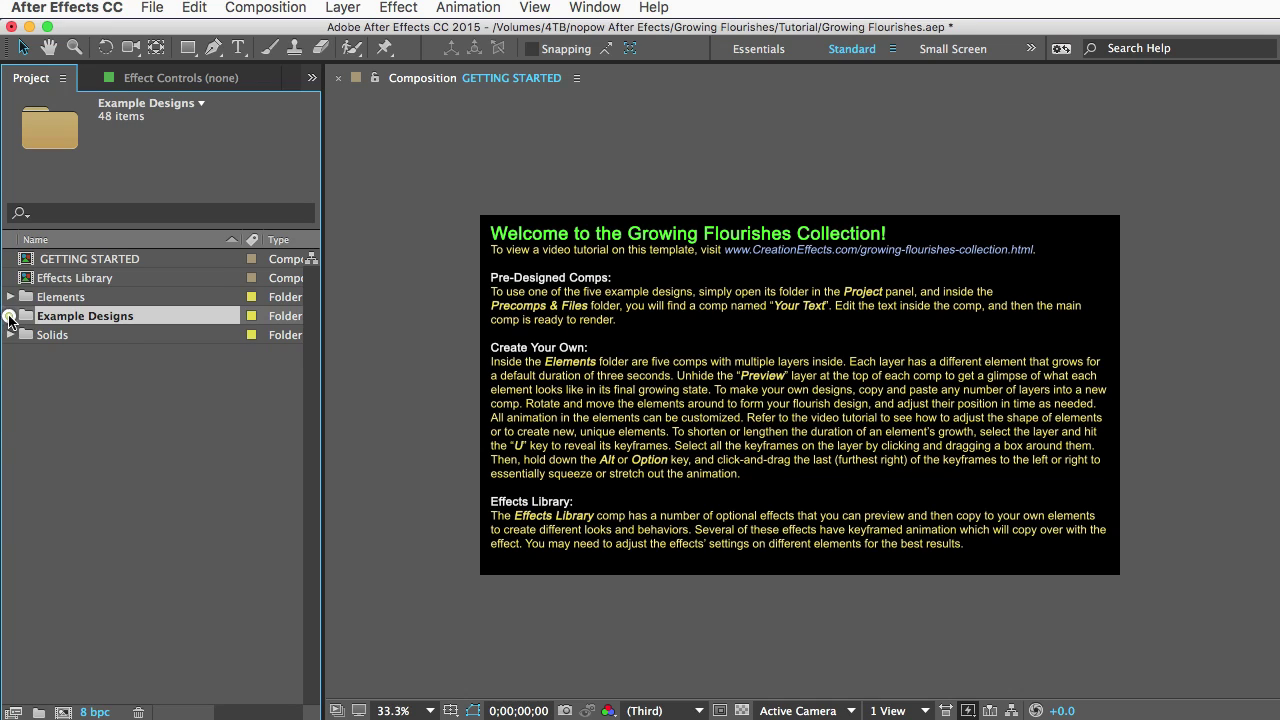
left_click(10, 317)
left_click(63, 336)
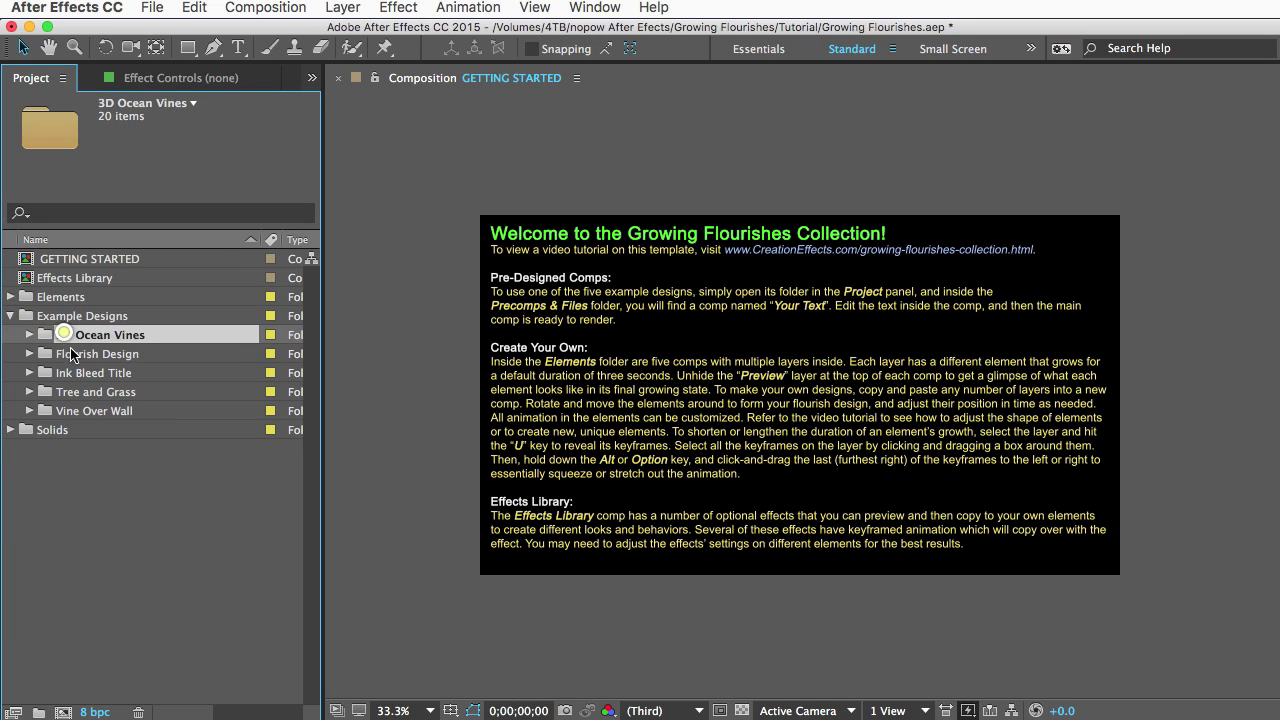
left_click(64, 355)
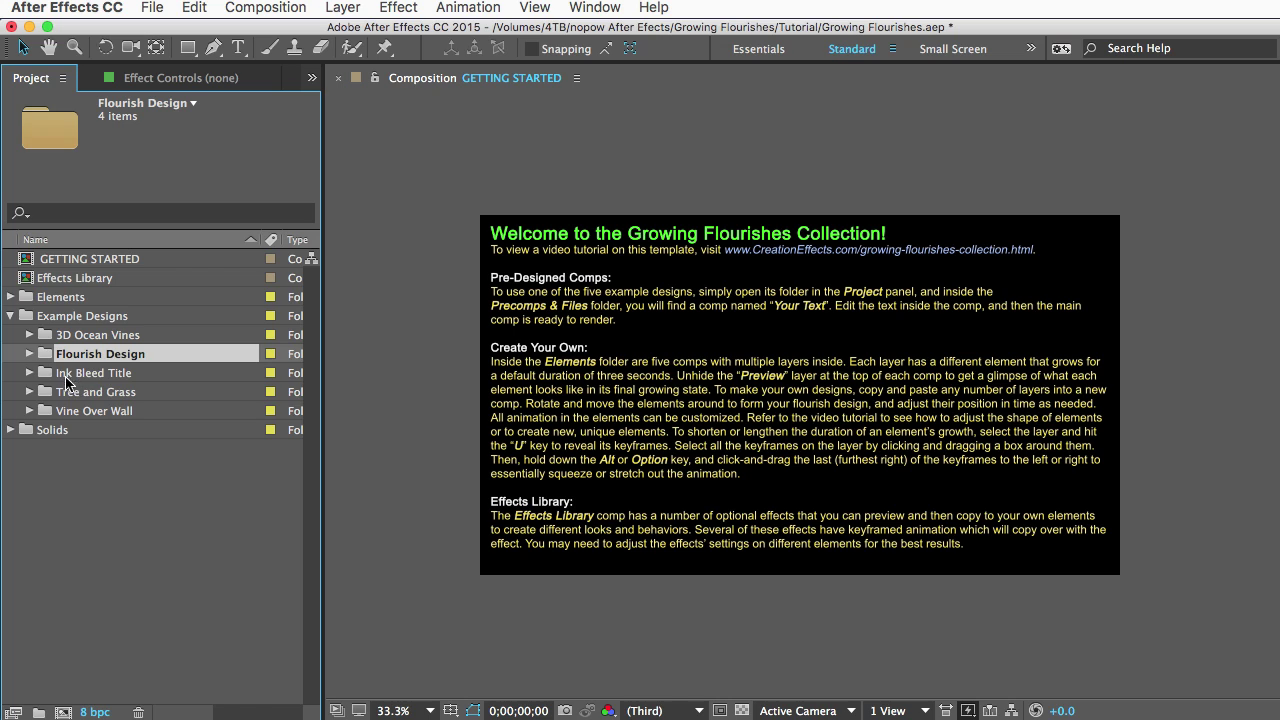
left_click(29, 354)
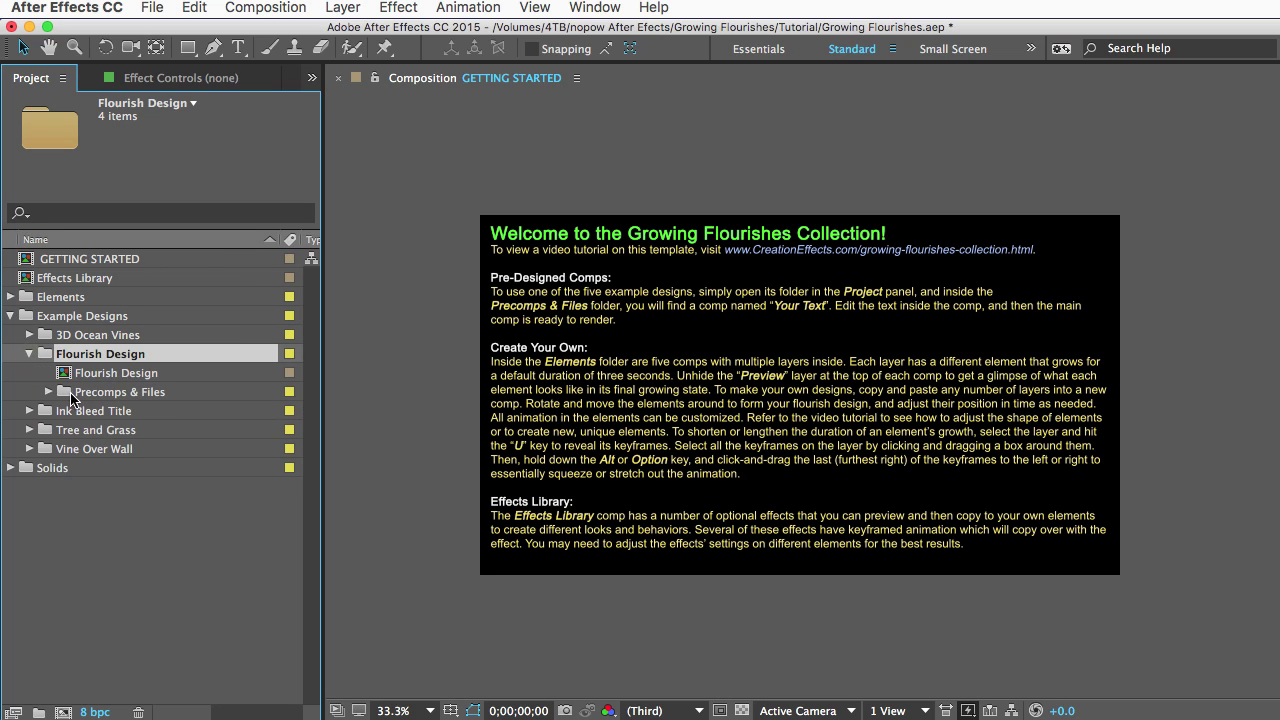
left_click(66, 393)
left_click(47, 392)
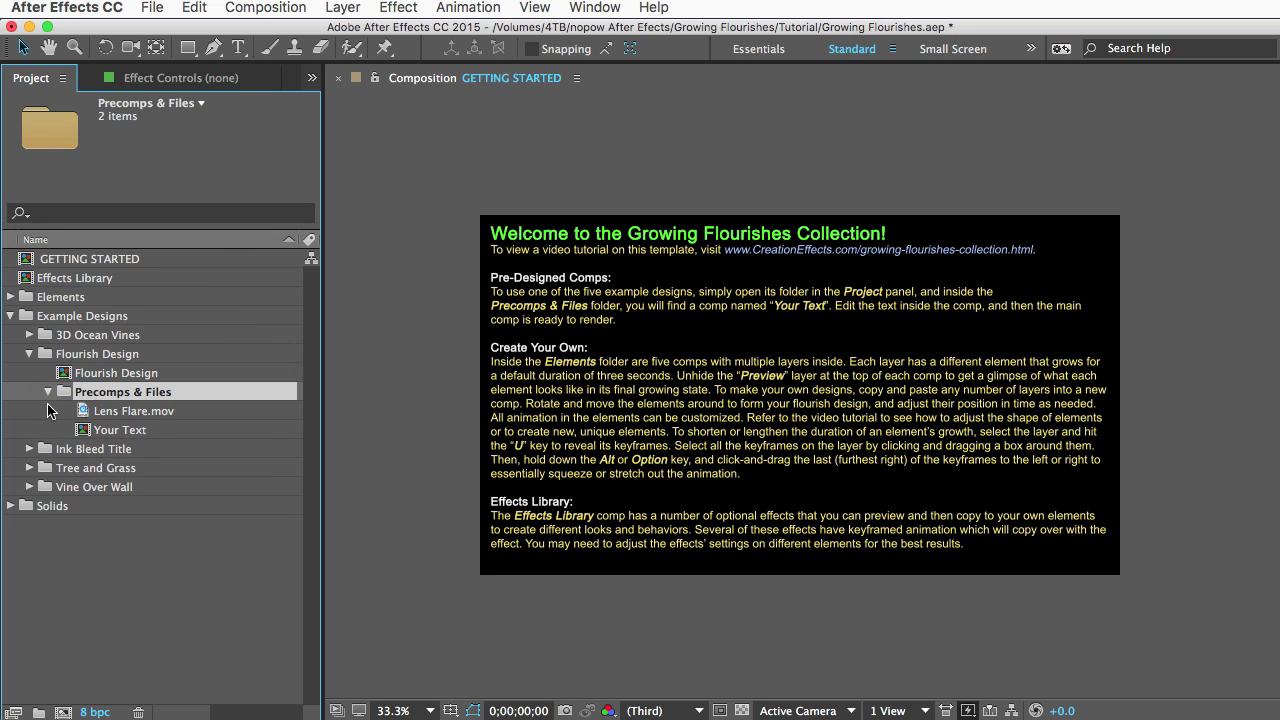
left_click(122, 432)
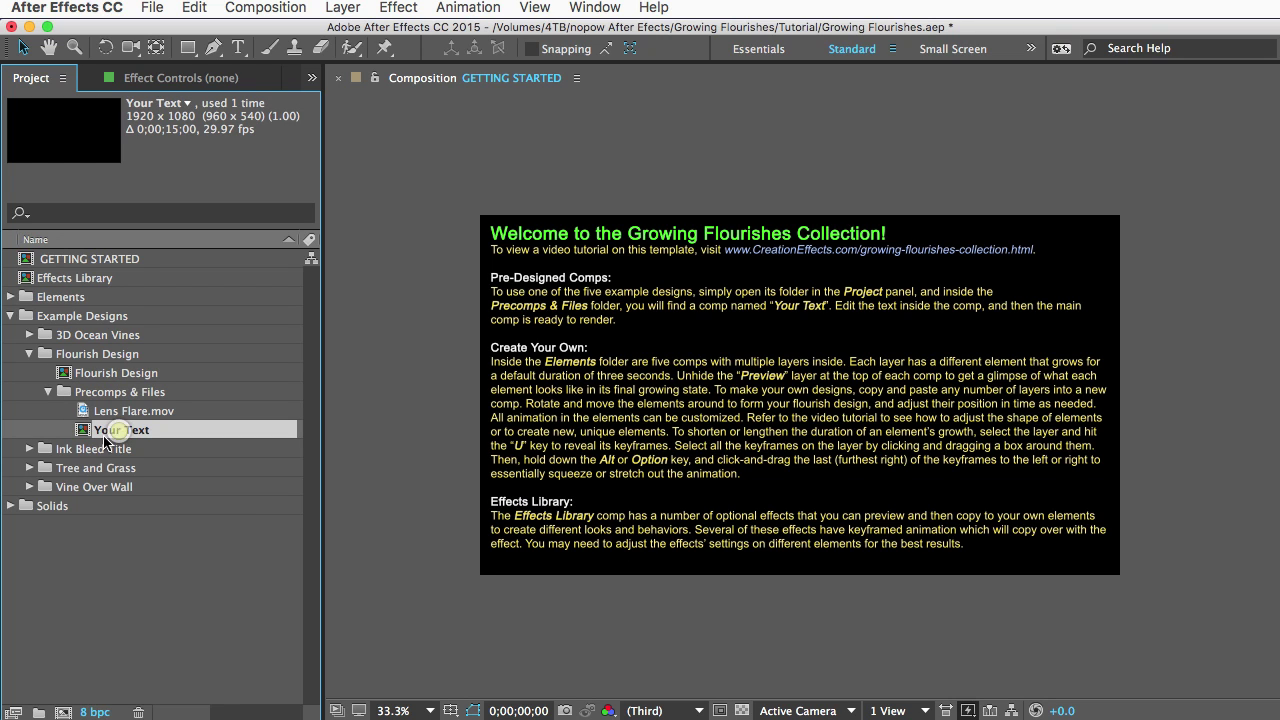
- Open Your Text and scrub its text animation, then preview the finished Flourish Design comp
double_click(128, 437)
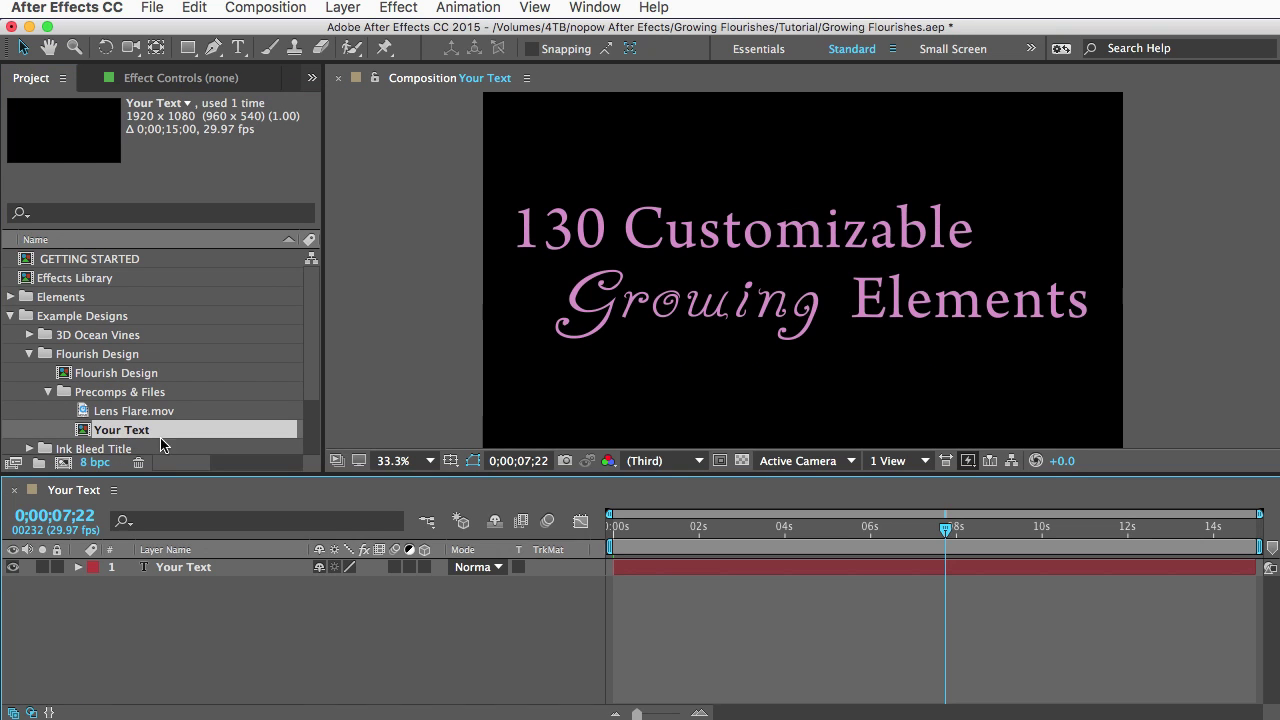
left_click_drag(935, 518, 903, 530)
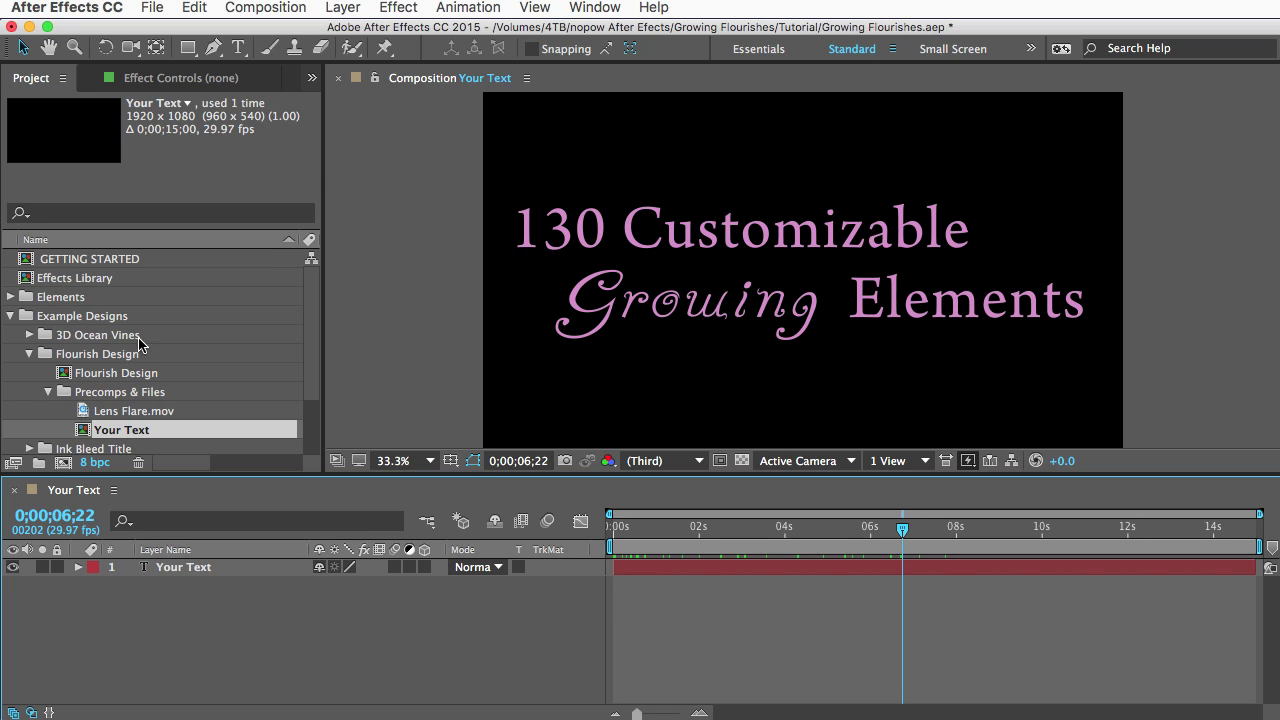
left_click(128, 373)
double_click(127, 376)
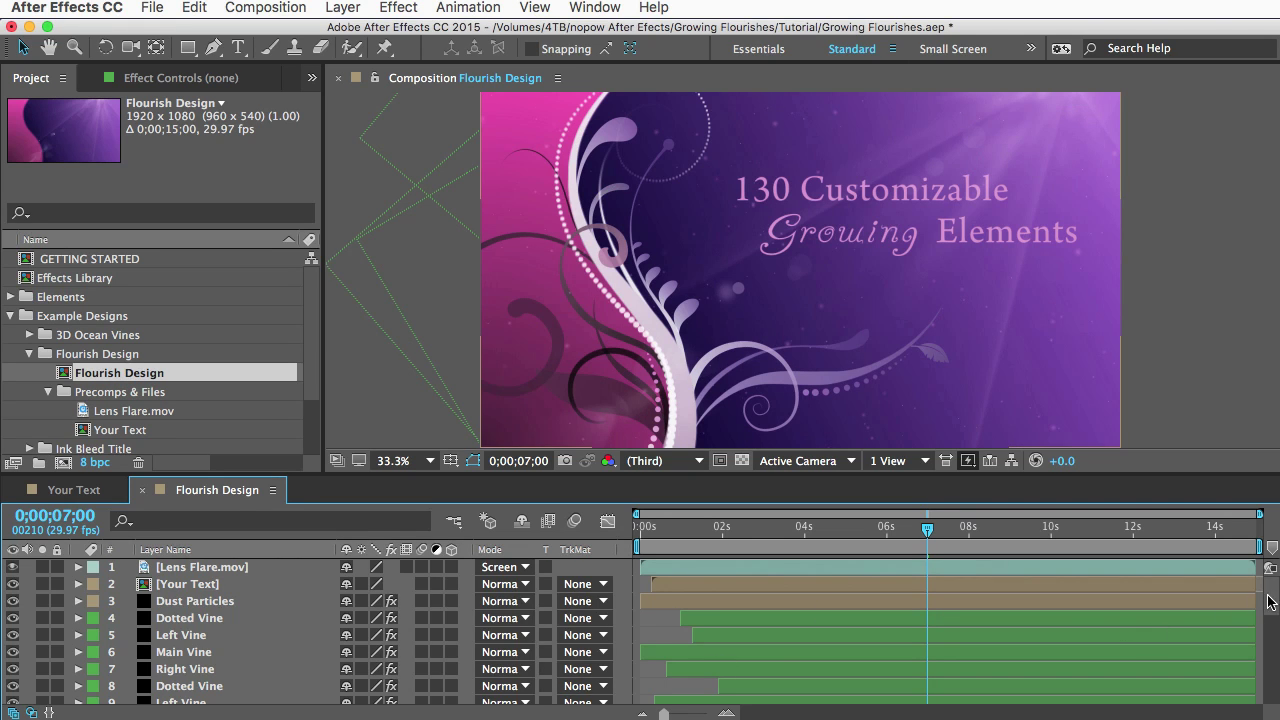
scroll(1270, 600, "down", 5)
scroll(1270, 600, "up", 5)
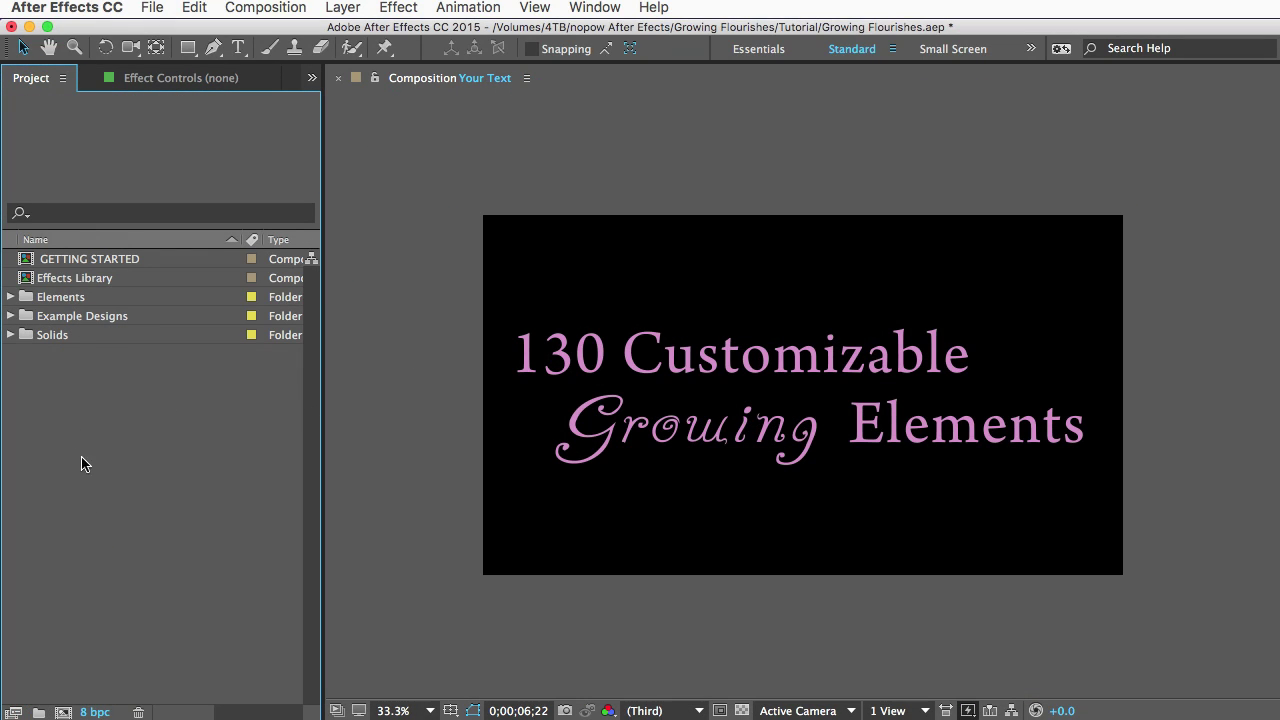
- Expand the Elements folder, browse its comps, and open the Vines element comp
left_click(62, 298)
left_click(9, 297)
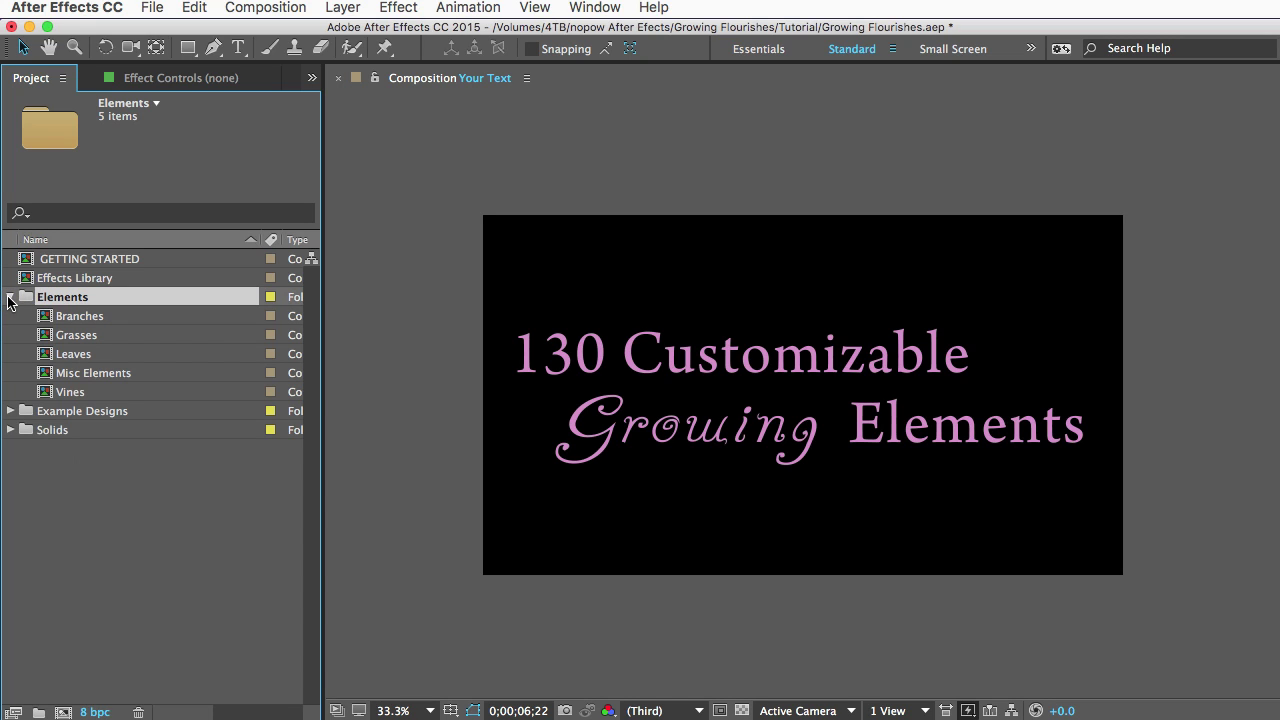
left_click(72, 316)
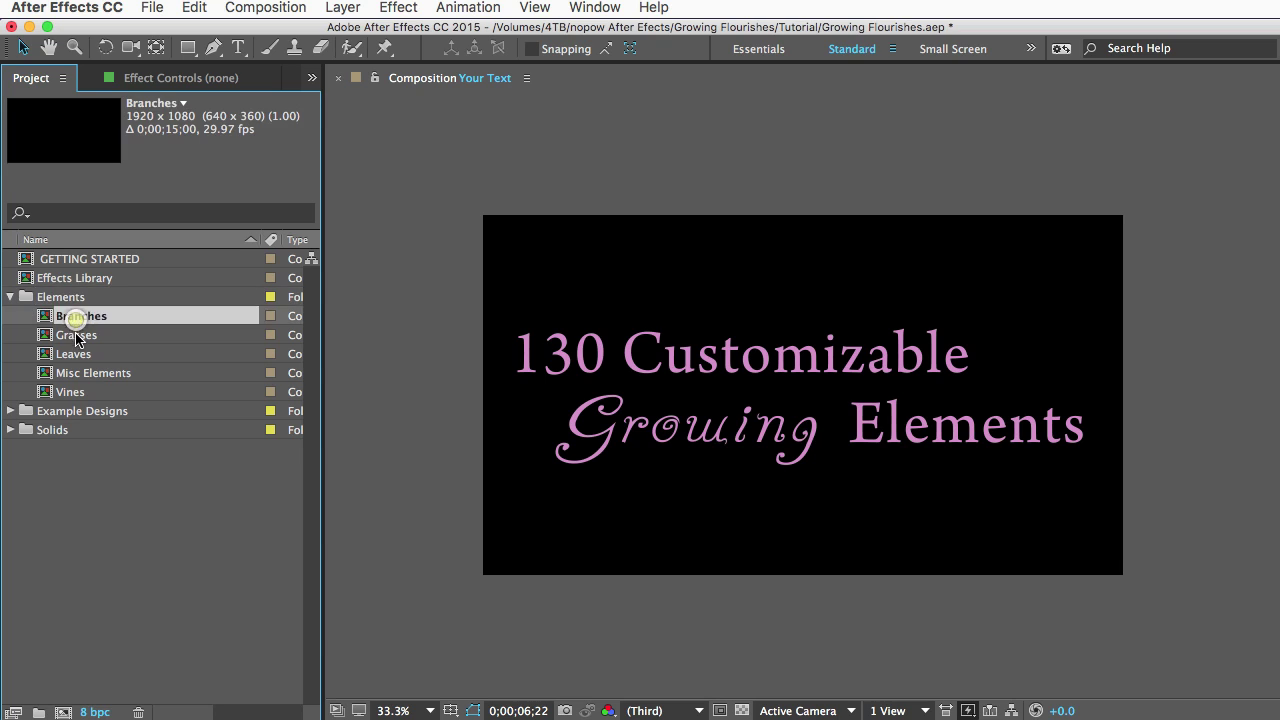
left_click(76, 335)
left_click(75, 354)
left_click(86, 372)
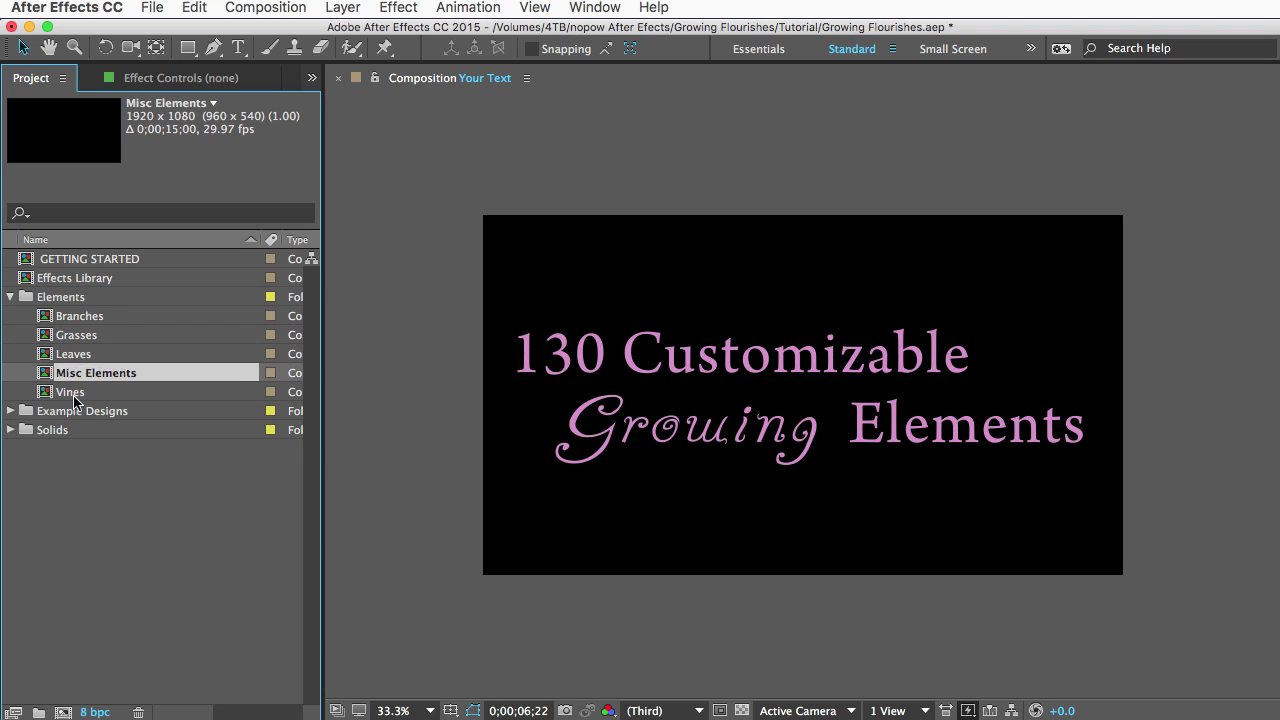
left_click(80, 393)
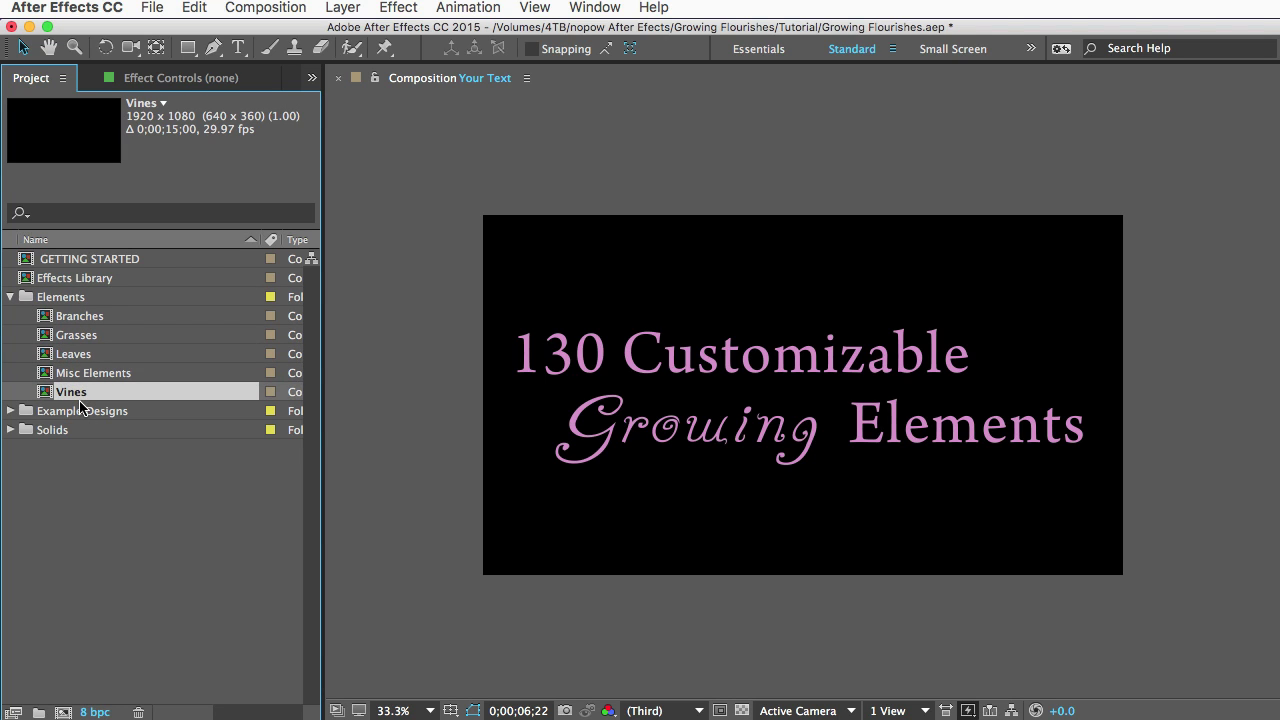
double_click(76, 392)
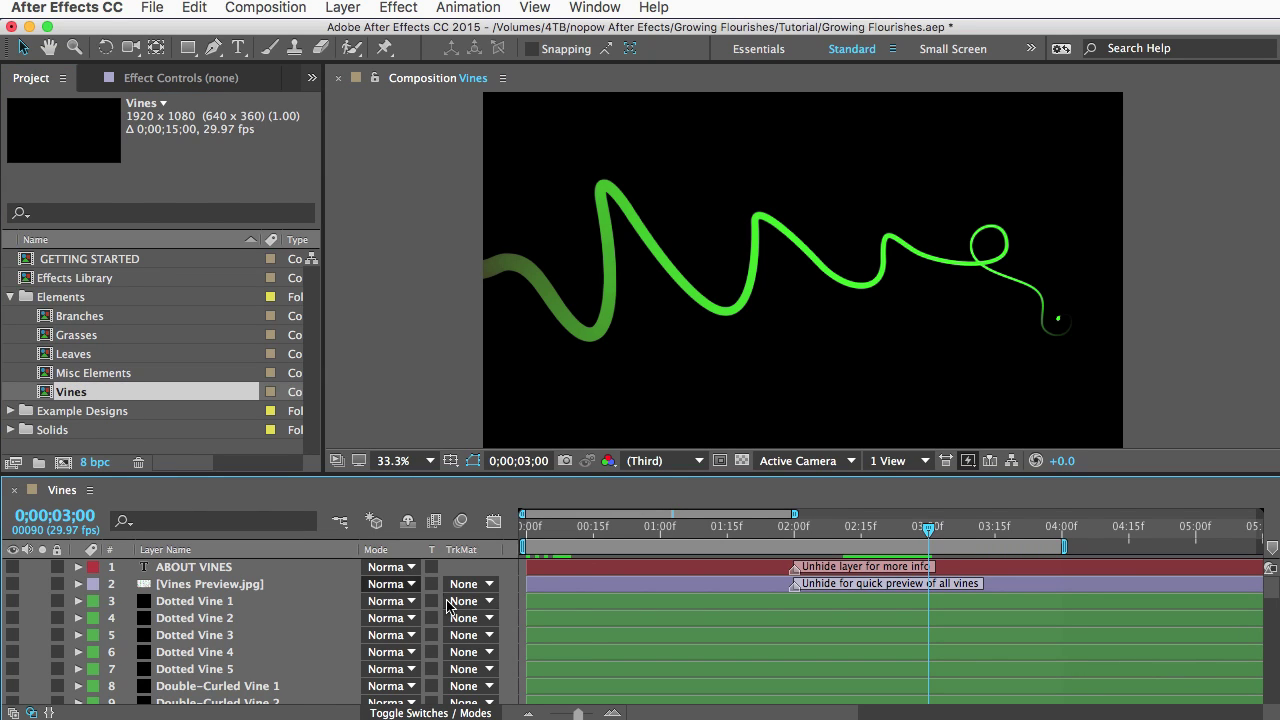
- Hide Natural Vine 1 and briefly show Natural Vines 2 and 3 to preview them
mouse_move(1274, 597)
left_mouse_down()
mouse_move(1272, 665)
mouse_move(1272, 605)
left_mouse_up()
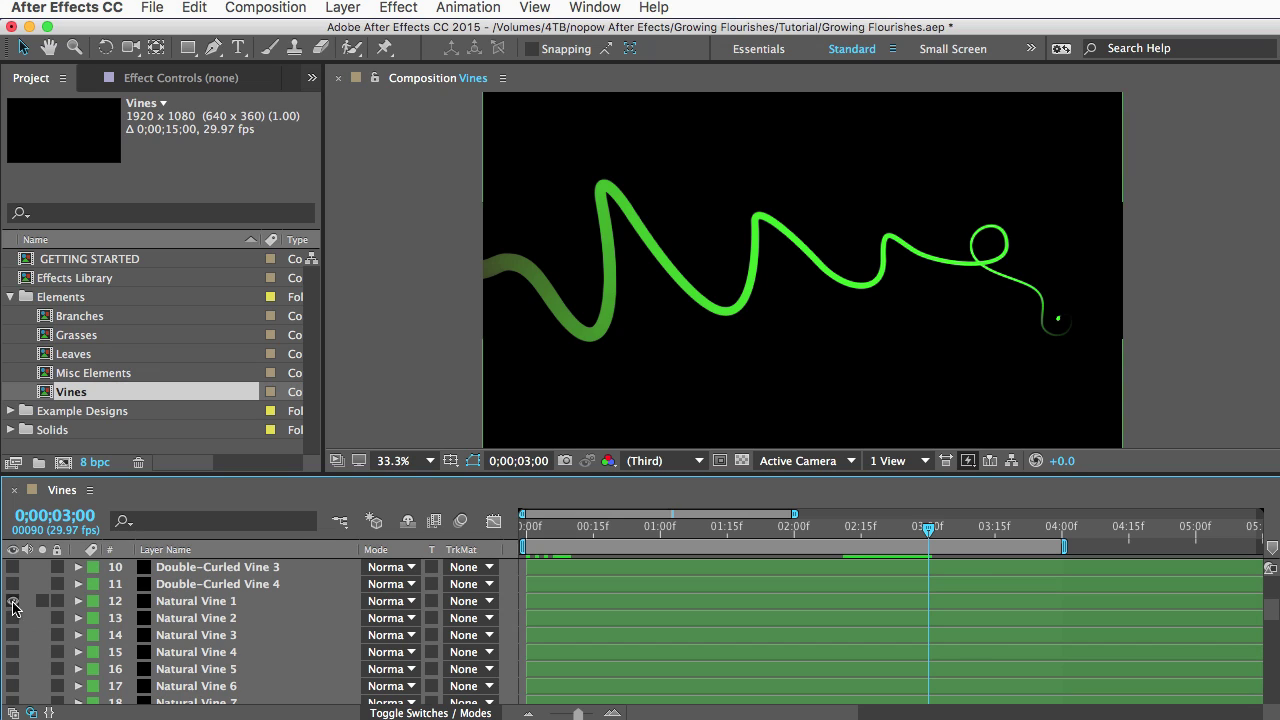
left_click(12, 601)
left_click(12, 618)
left_click(12, 618)
left_click(12, 635)
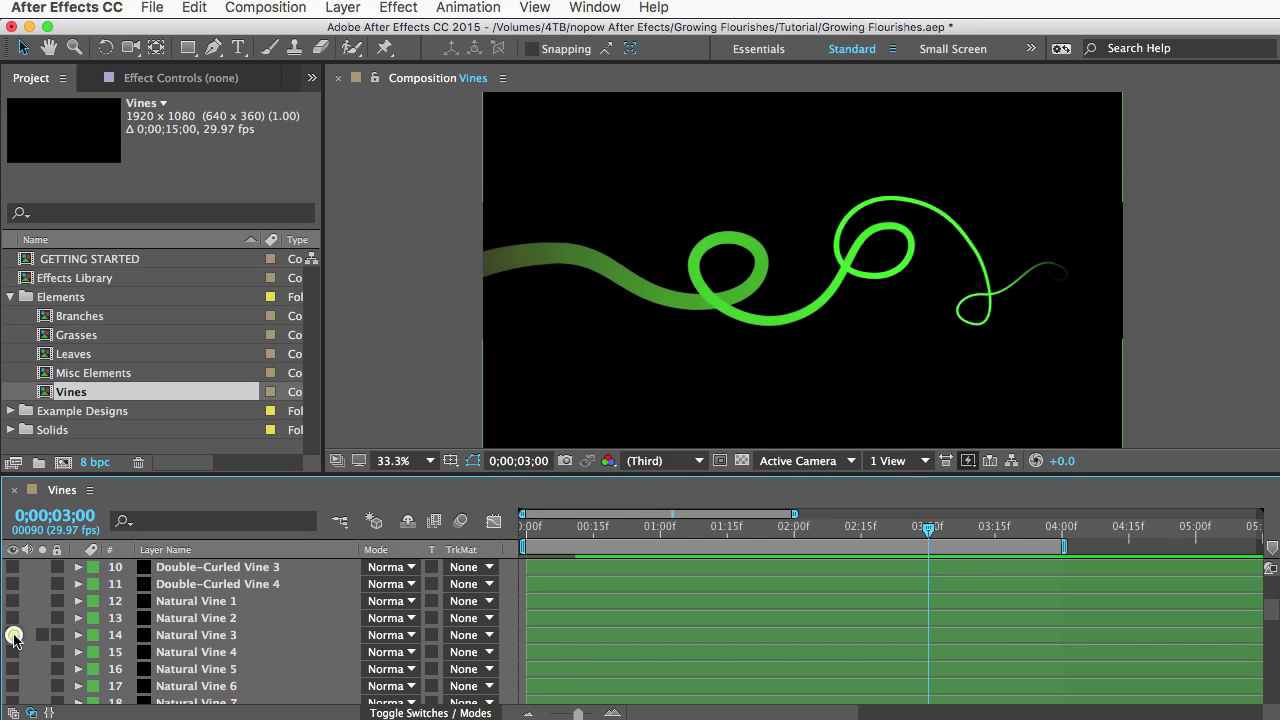
left_click(12, 635)
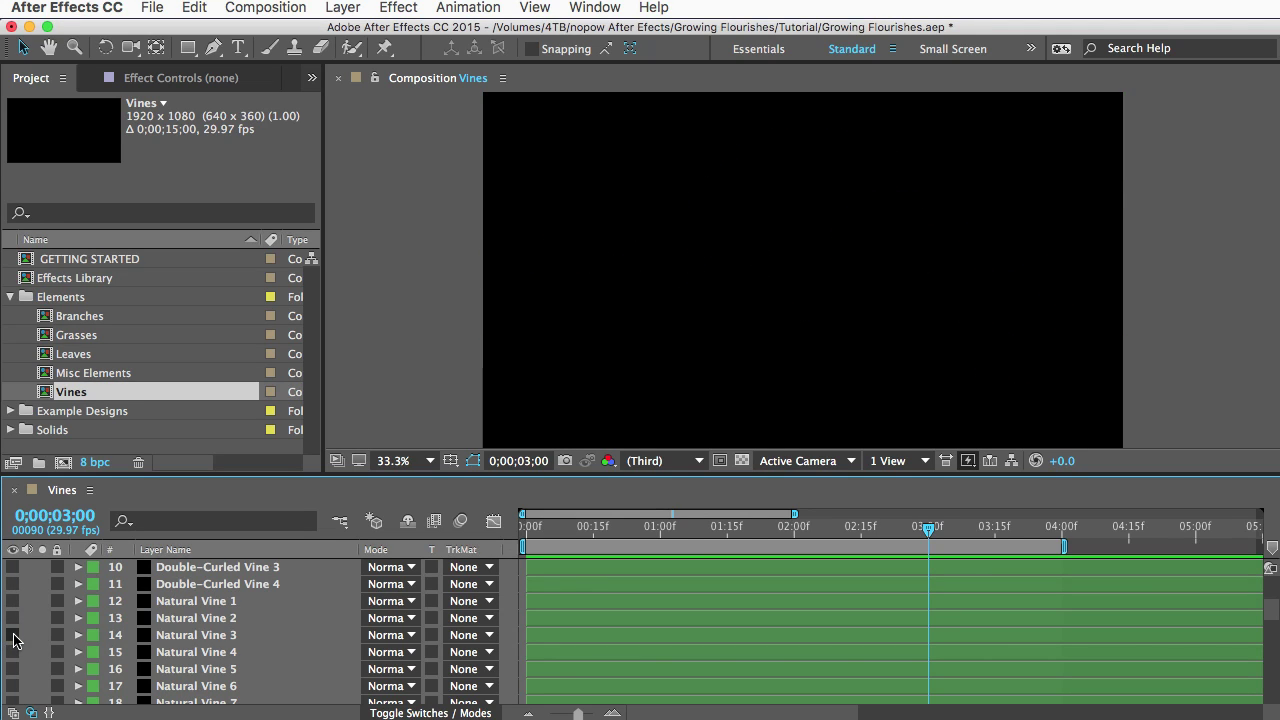
- Select Natural Vines 3–4 and Thick-Based Vines 1–2 to view paths, then show Vines Preview.jpg
left_click(166, 636)
left_click(168, 652)
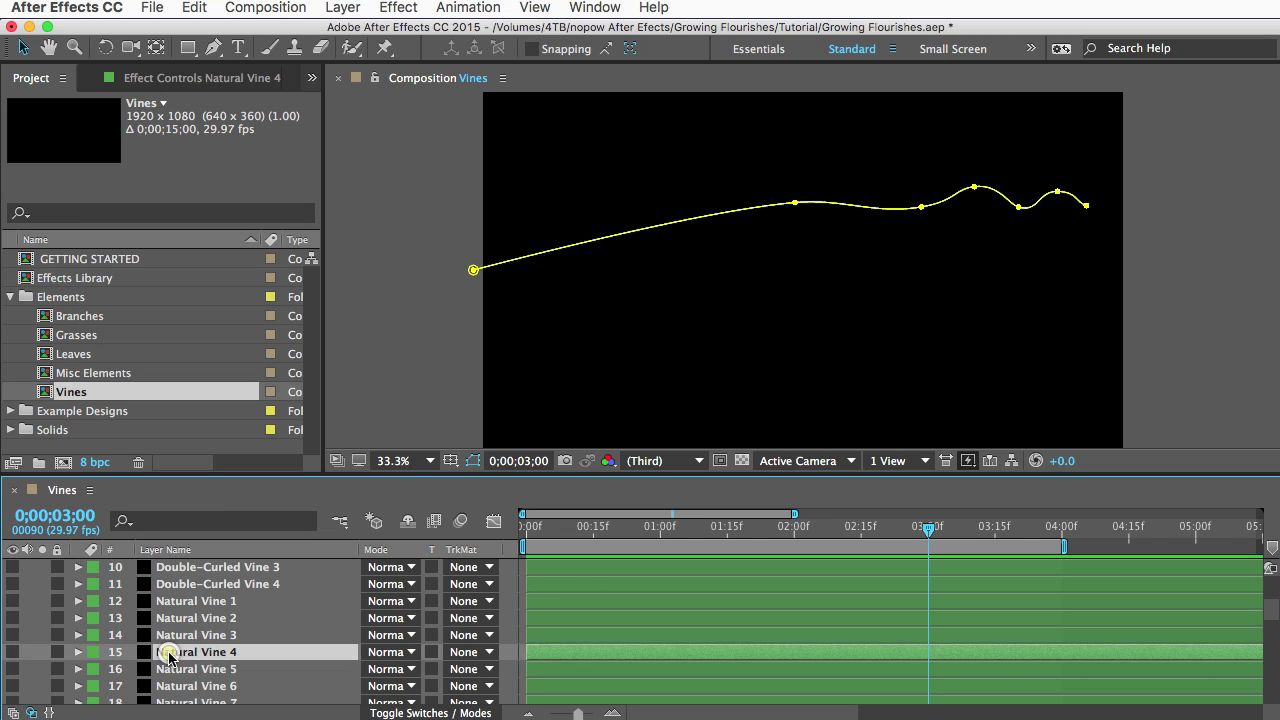
scroll(168, 655, "down", 3)
left_click(167, 652)
left_click(185, 670)
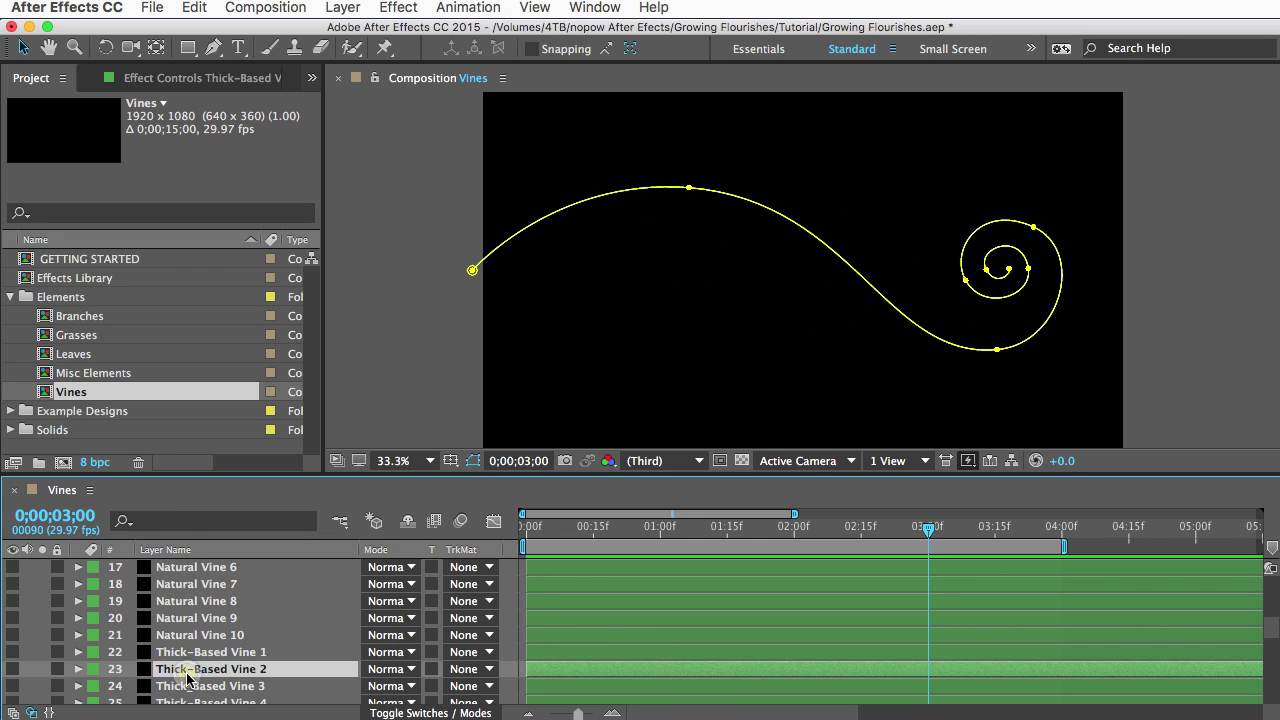
scroll(192, 636, "up", 5)
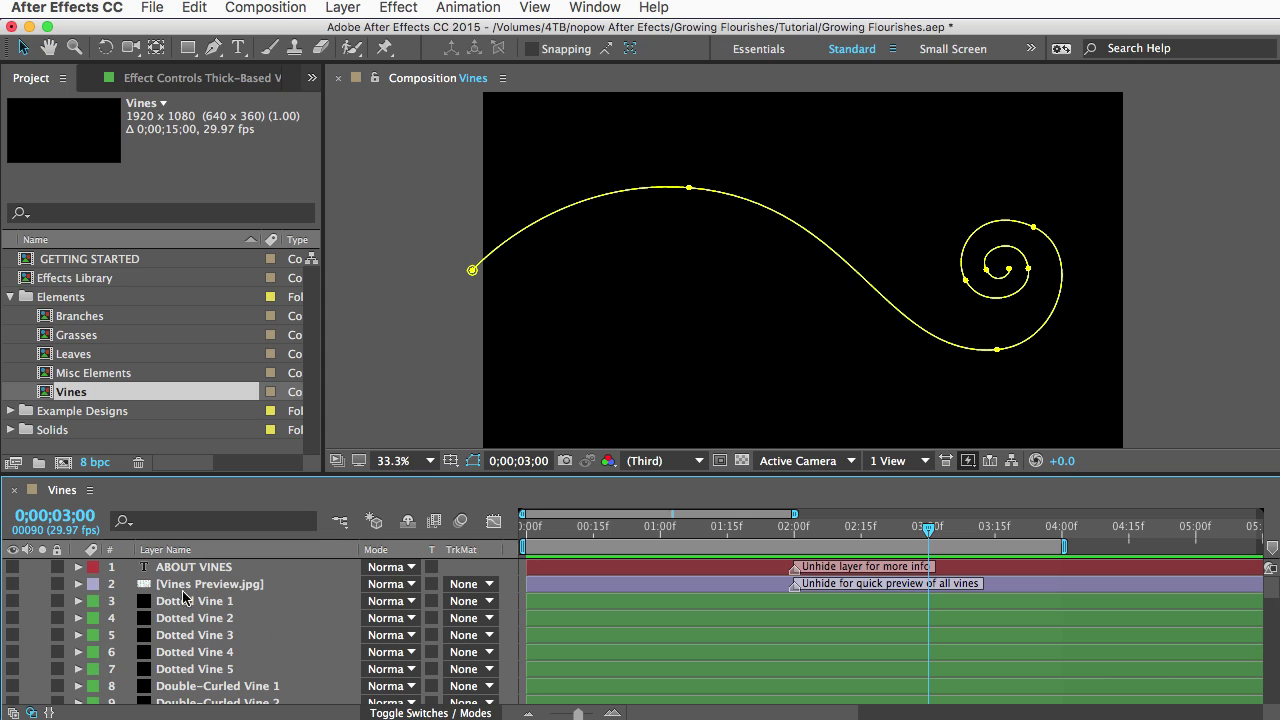
left_click(183, 590)
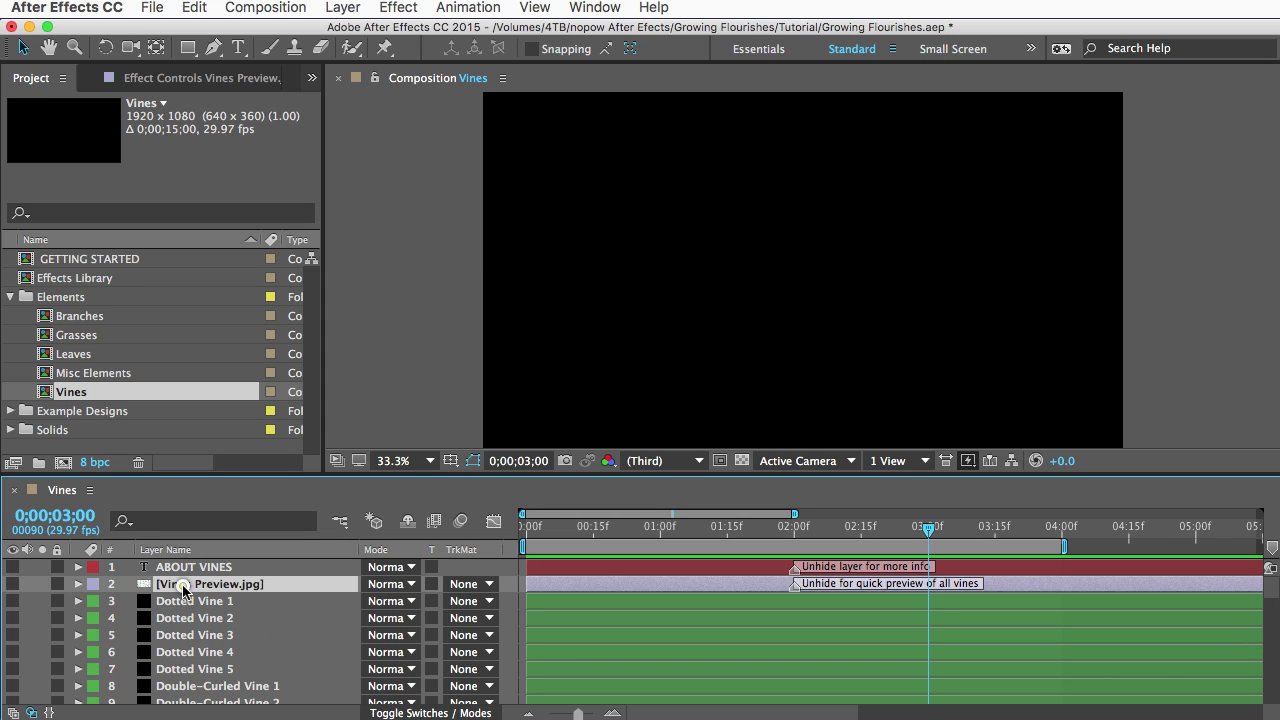
left_click(13, 584)
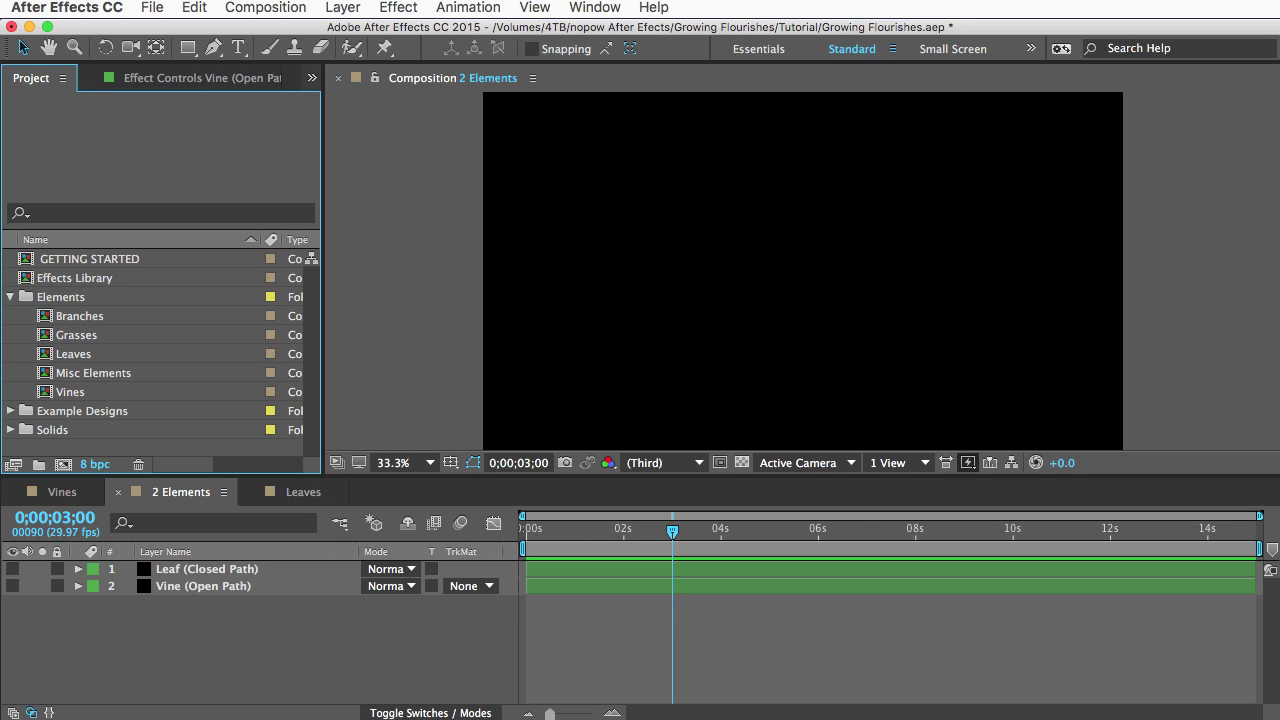
left_click(200, 587)
left_click(212, 570)
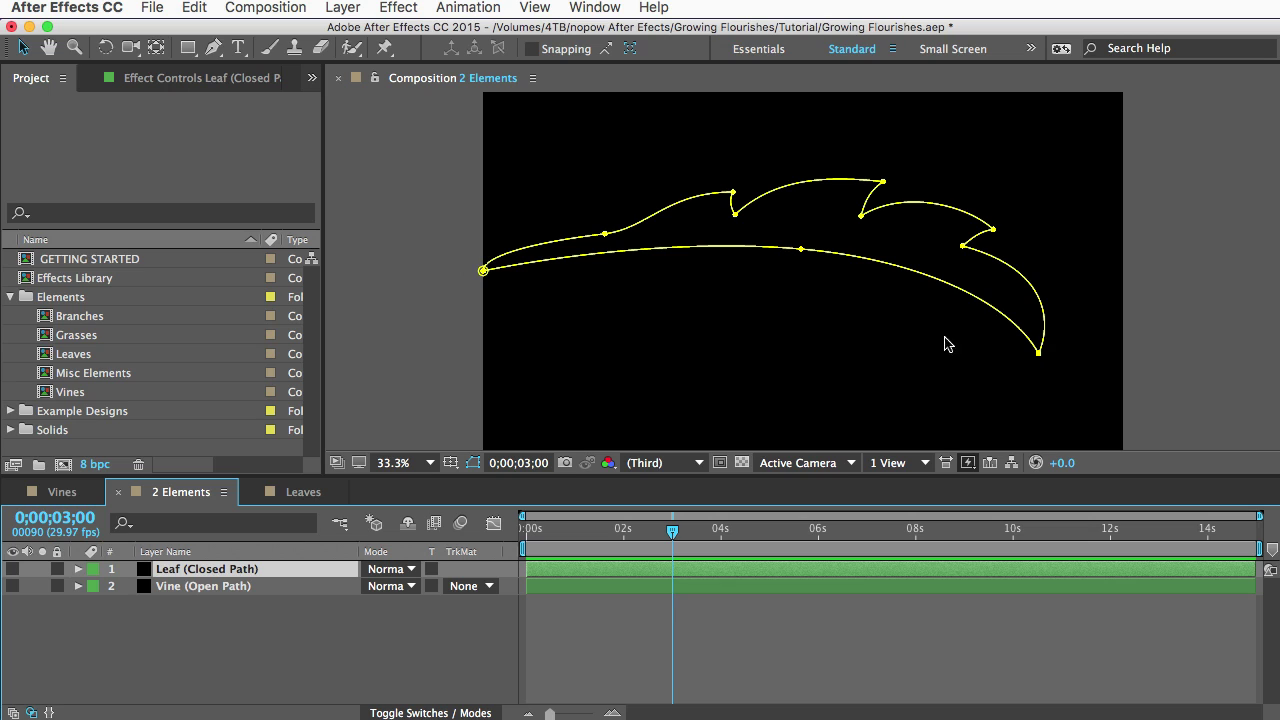
left_click(240, 586)
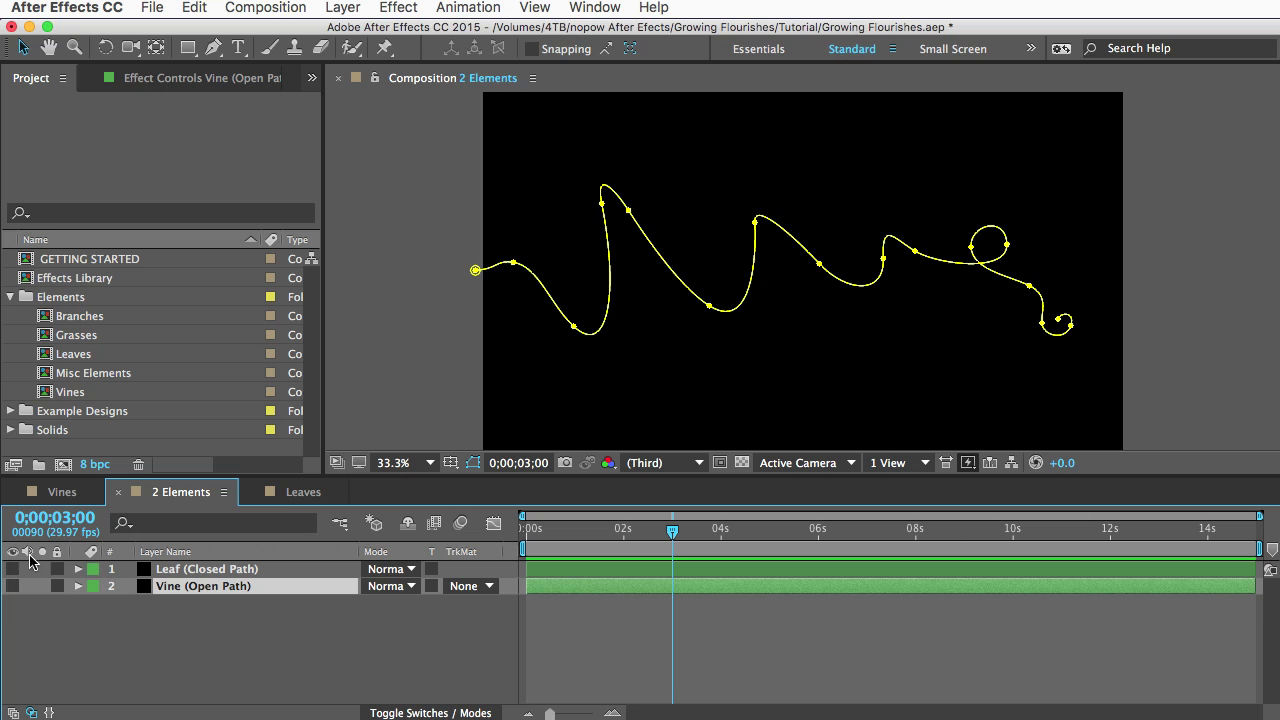
- Show the vine layer and reveal Vine (Open Path)'s keyframed Write-on and Simple Choker properties with U
left_click(13, 586)
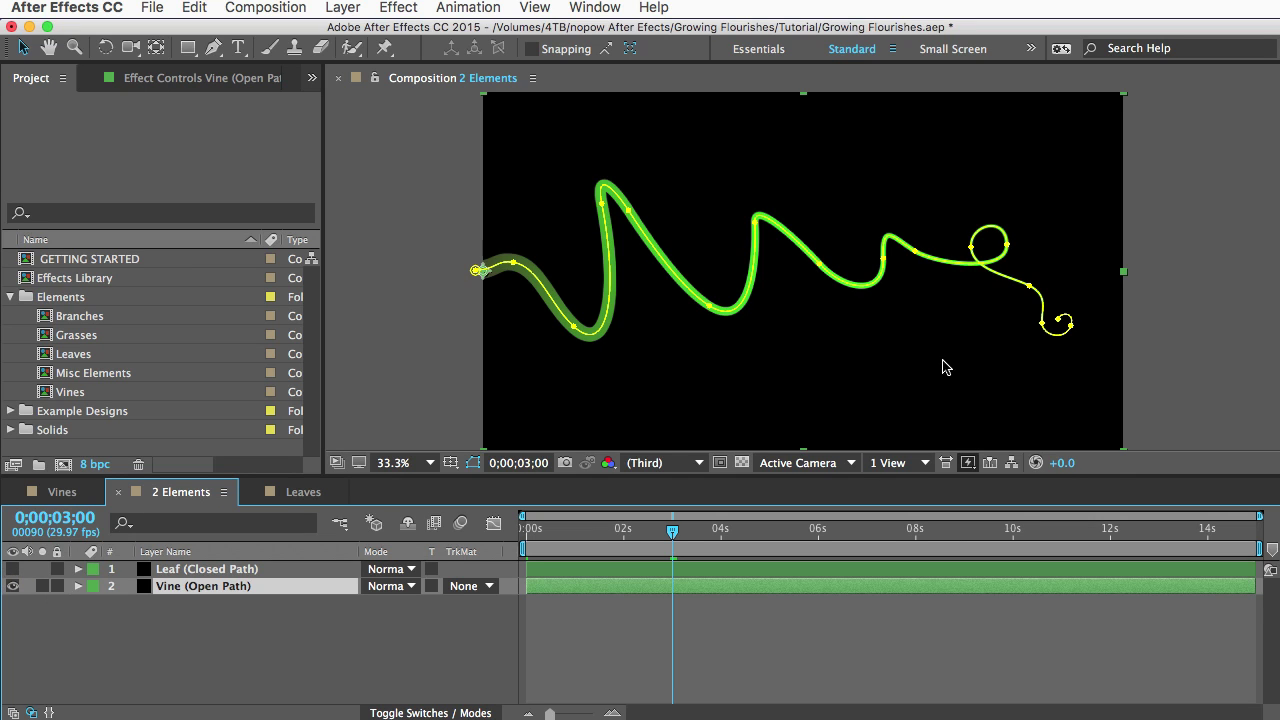
left_click(190, 79)
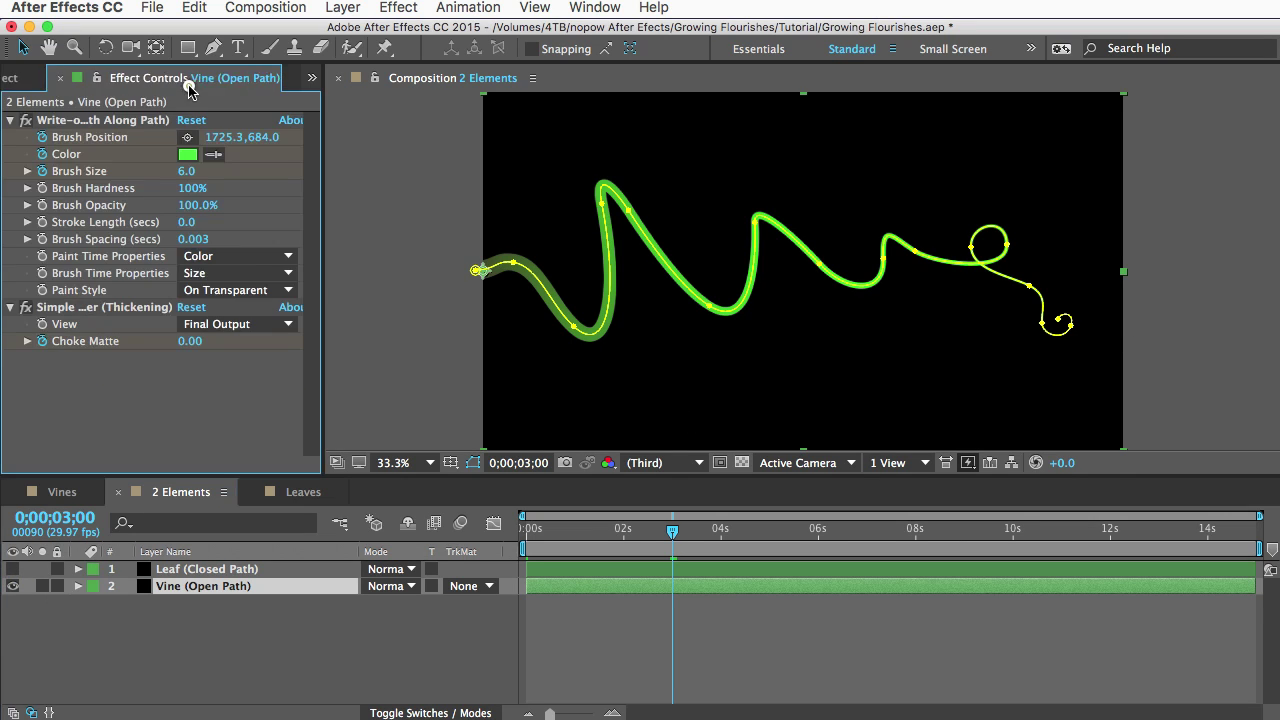
left_click(140, 122)
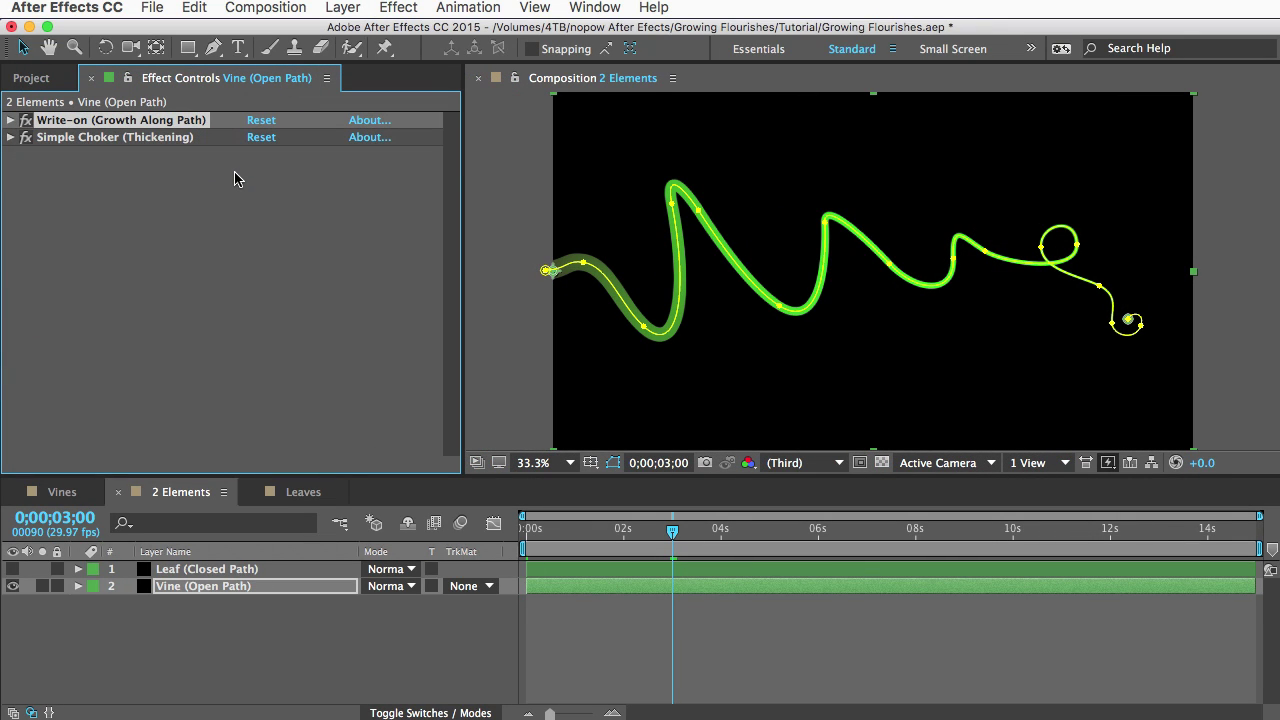
left_click(180, 587)
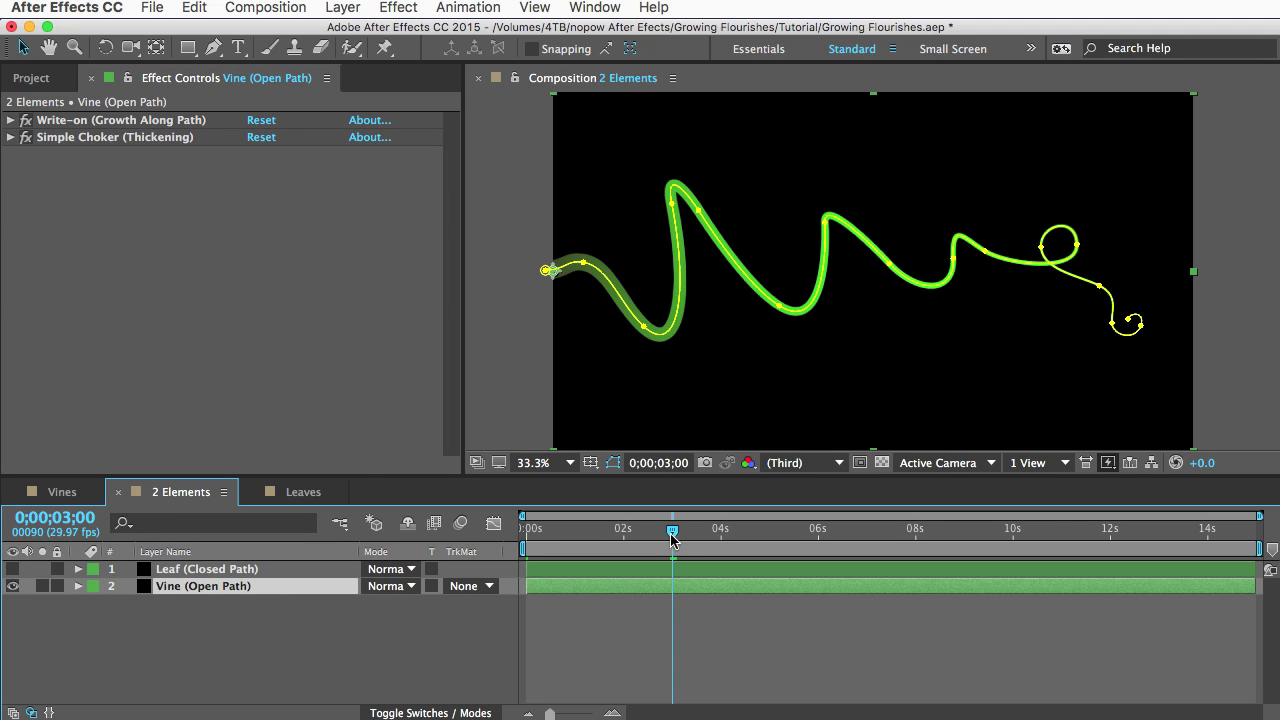
key("F2")
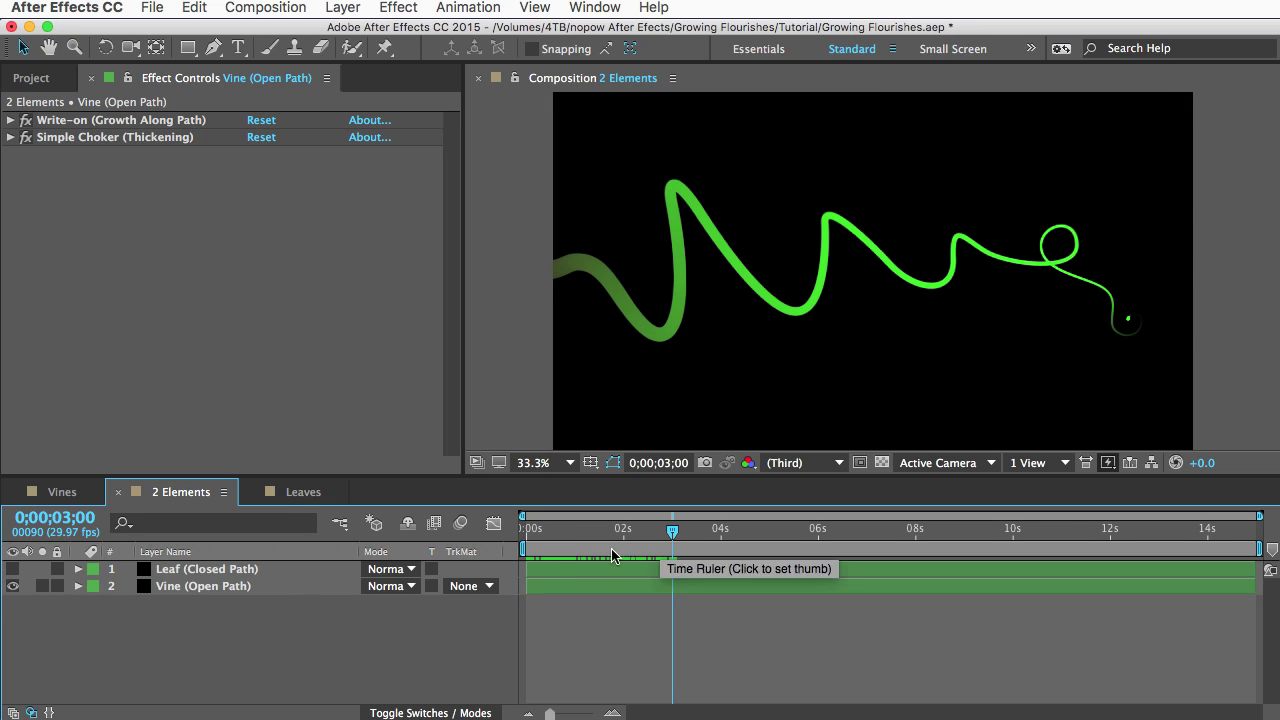
left_click(221, 590)
key("u")
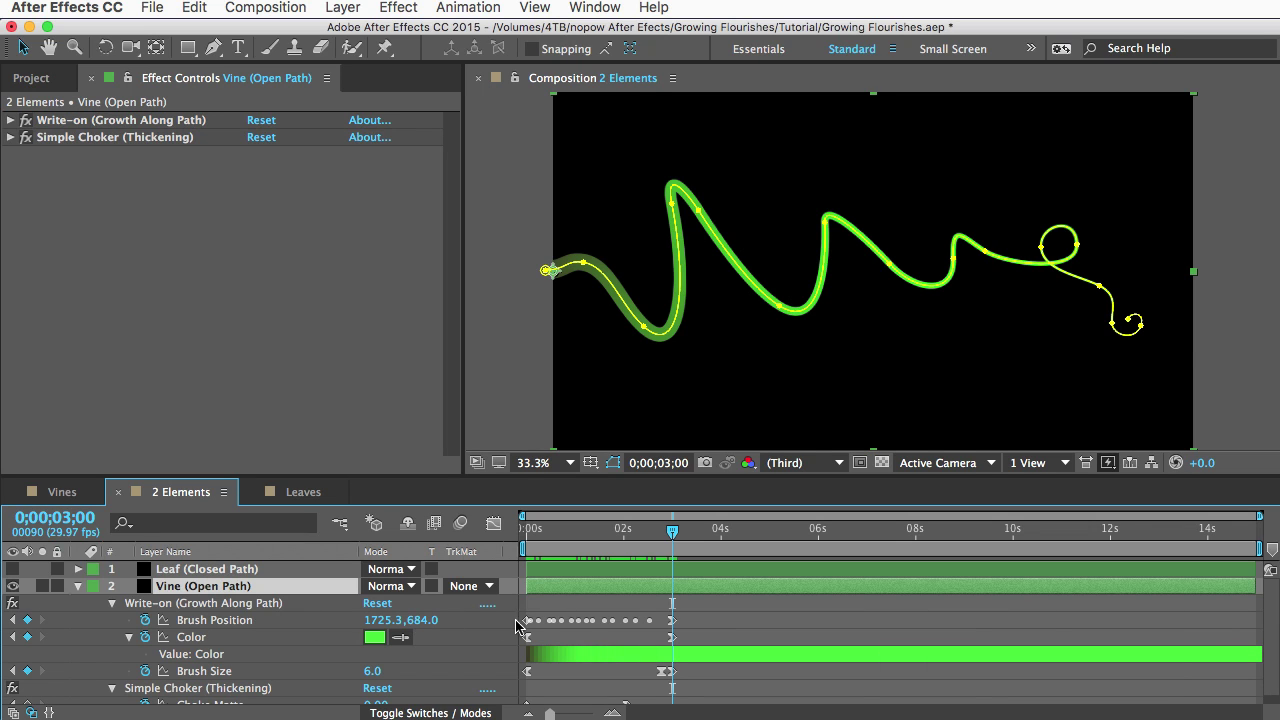
- Marquee-select all Vine keyframes and Alt-drag the last one to squeeze them into the first half second
left_click_drag(550, 713, 570, 713)
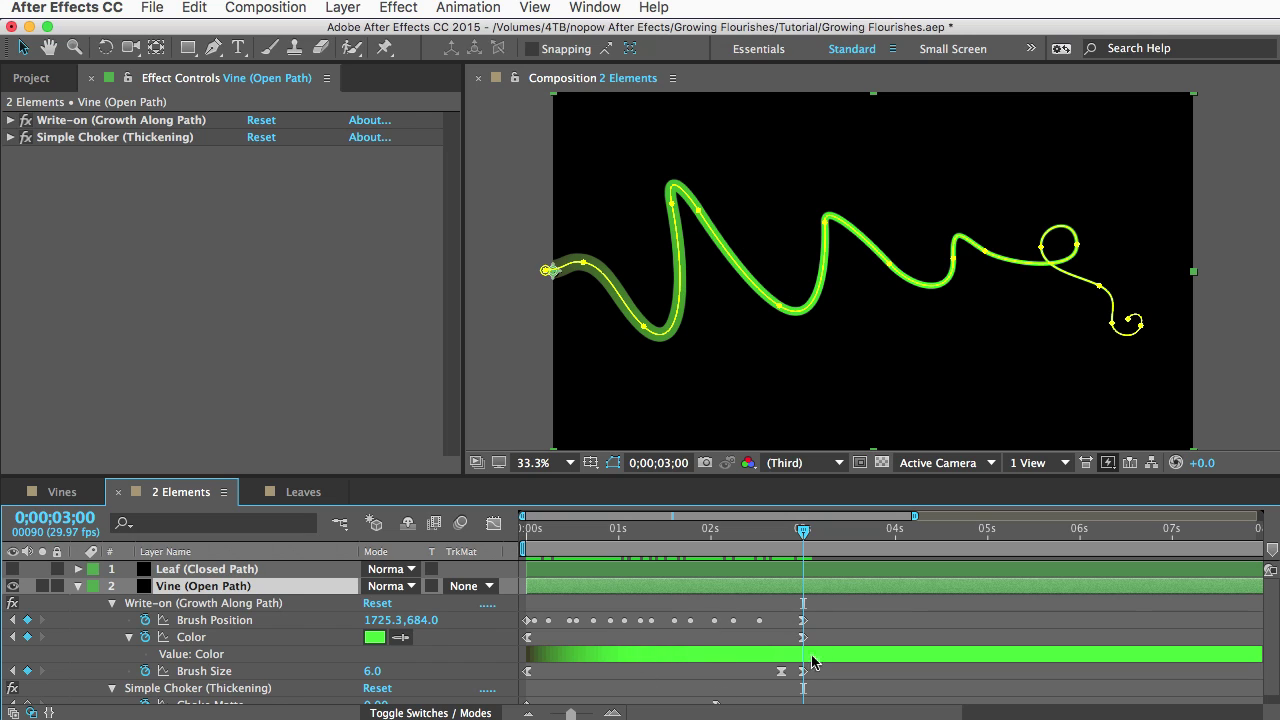
left_click(804, 621)
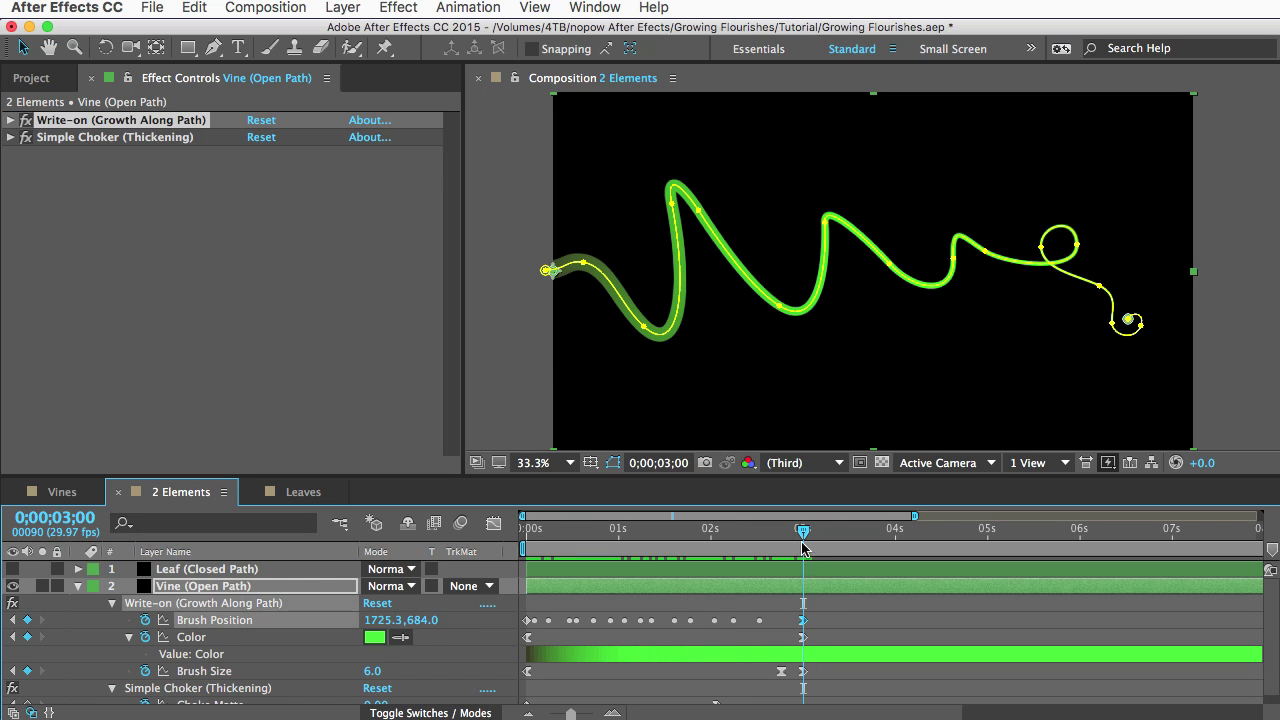
left_click_drag(803, 532, 820, 540)
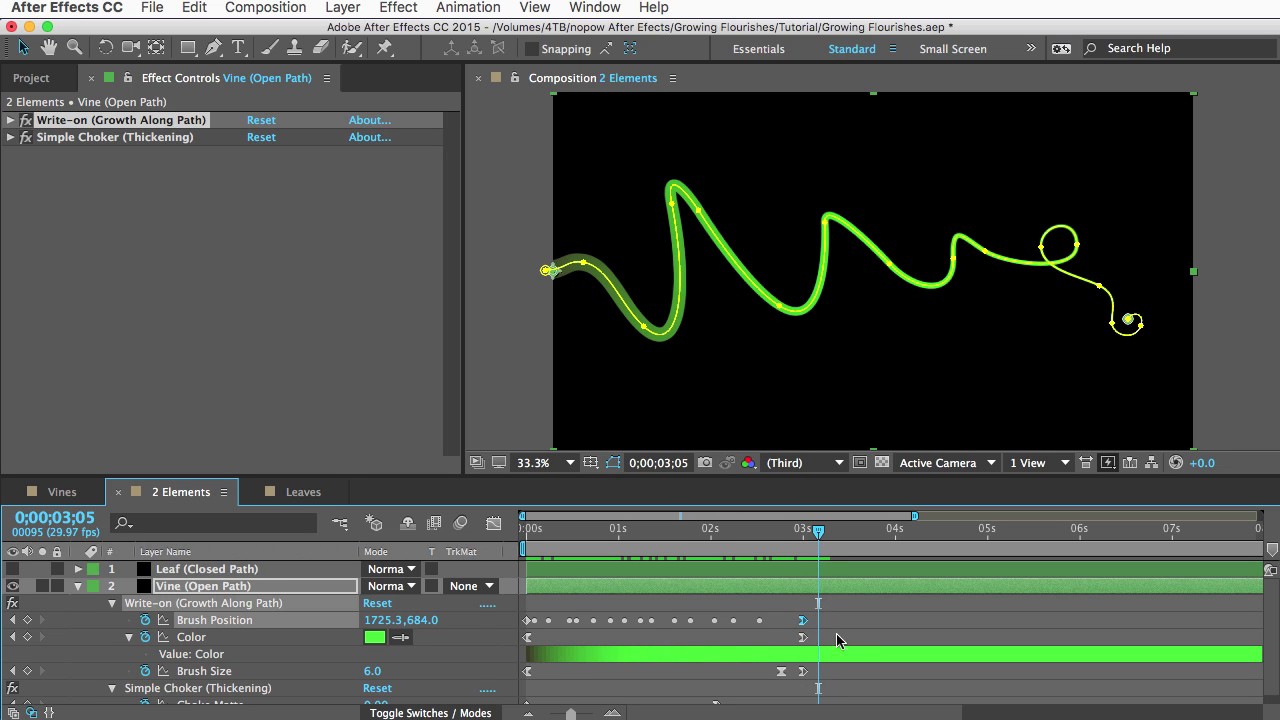
scroll(848, 644, "down", 1)
left_click_drag(866, 602, 522, 704)
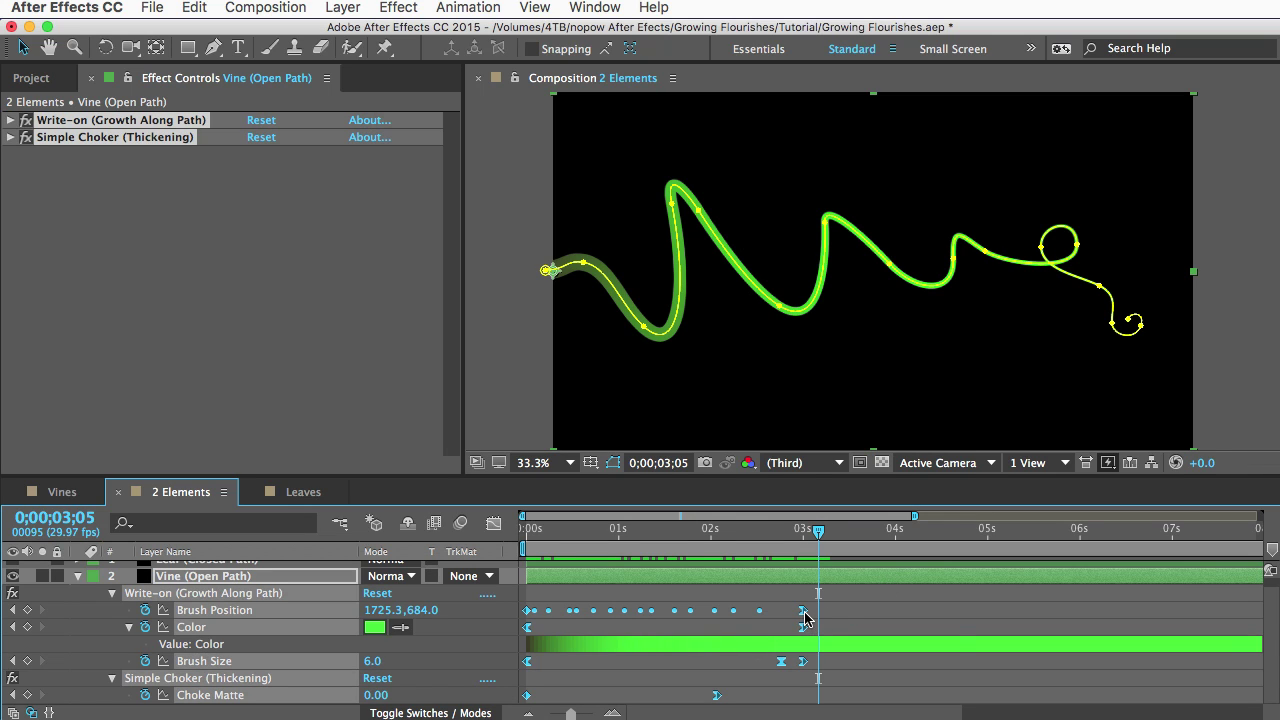
left_click_drag(805, 611, 805, 611)
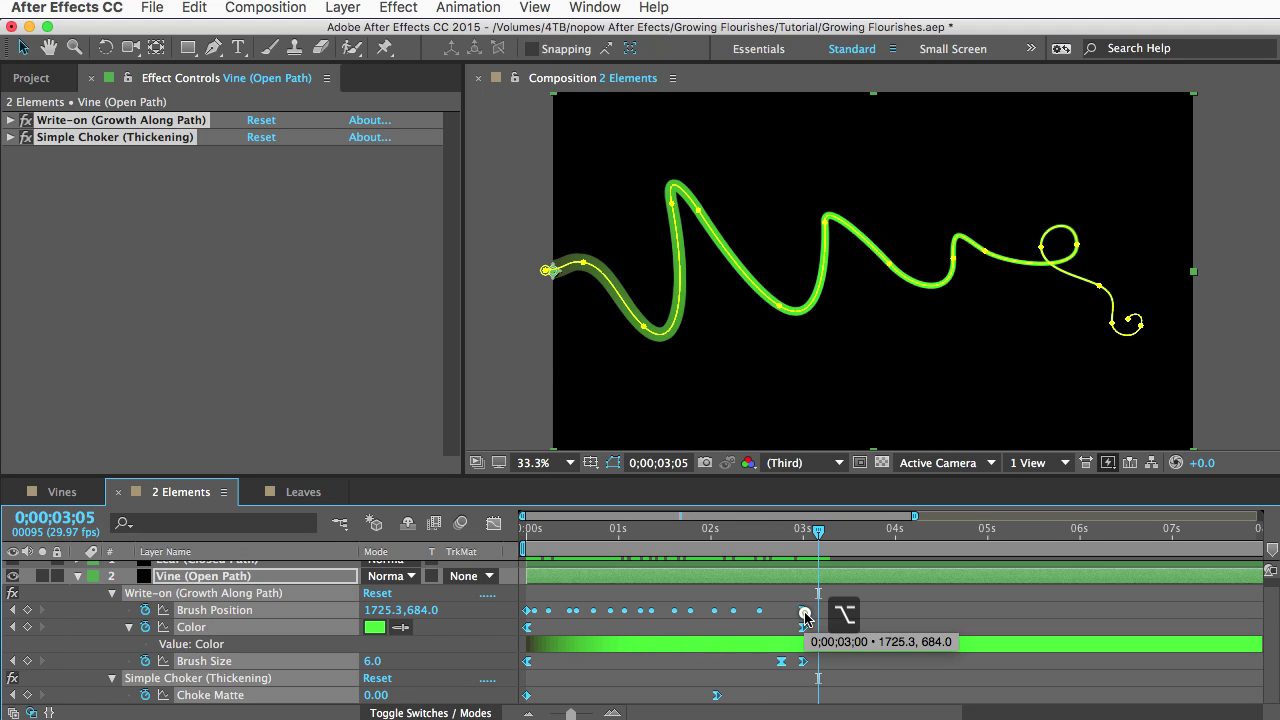
mouse_move(805, 617)
left_mouse_down()
mouse_move(868, 617)
mouse_move(598, 617)
mouse_move(832, 620)
left_mouse_up()
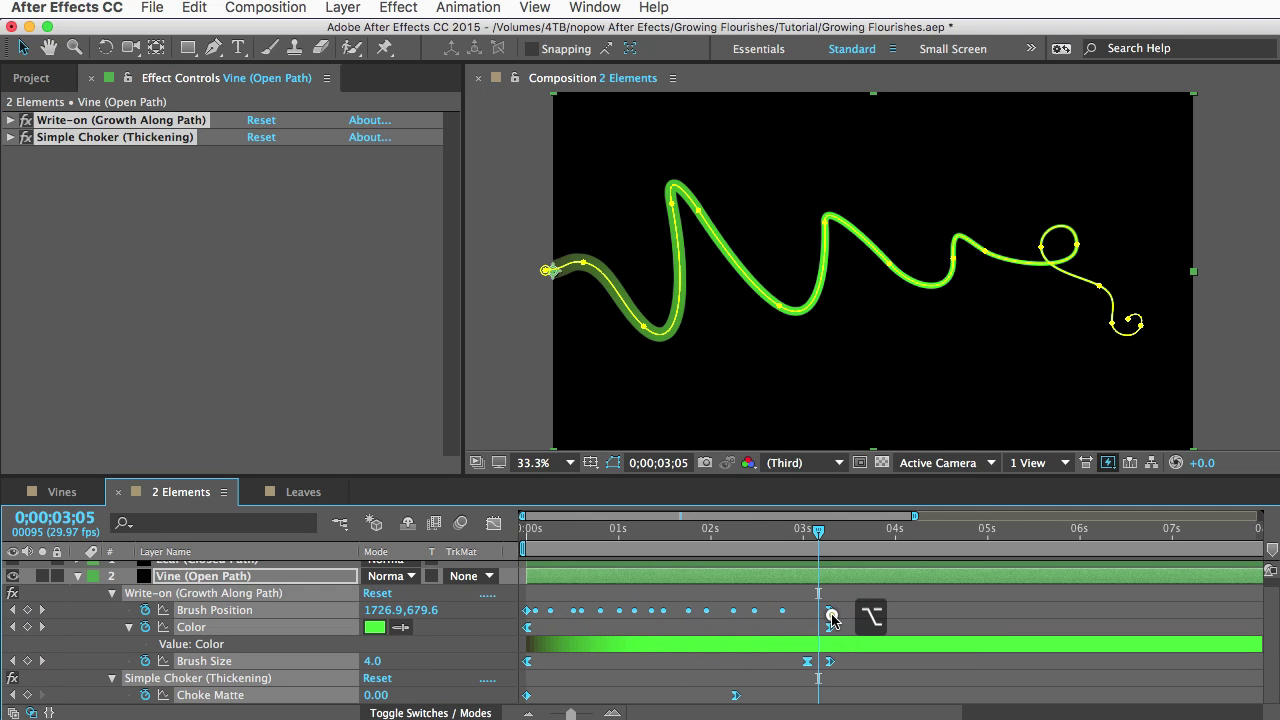
left_click_drag(832, 620, 986, 617)
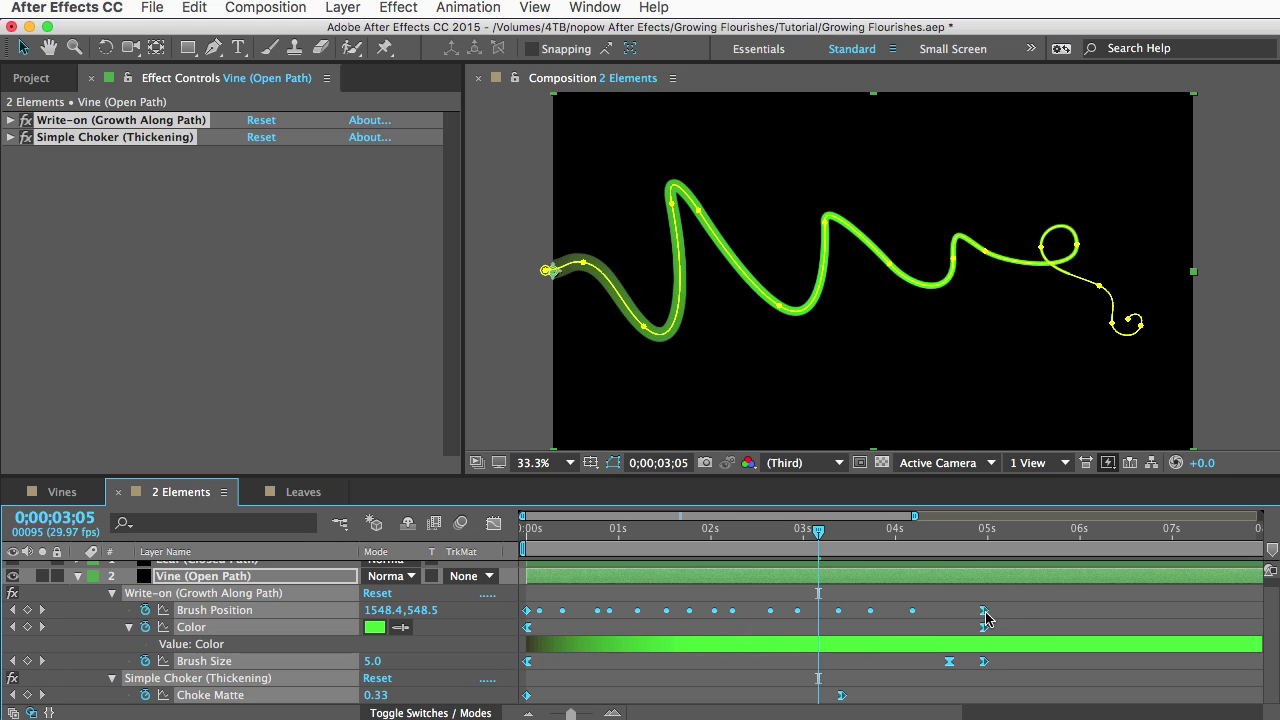
mouse_move(986, 617)
left_mouse_down()
mouse_move(537, 617)
mouse_move(563, 625)
left_mouse_up()
- Preview the vine growth up to 0;00;00;18 and reselect the Vine (Open Path) layer
left_click(543, 537)
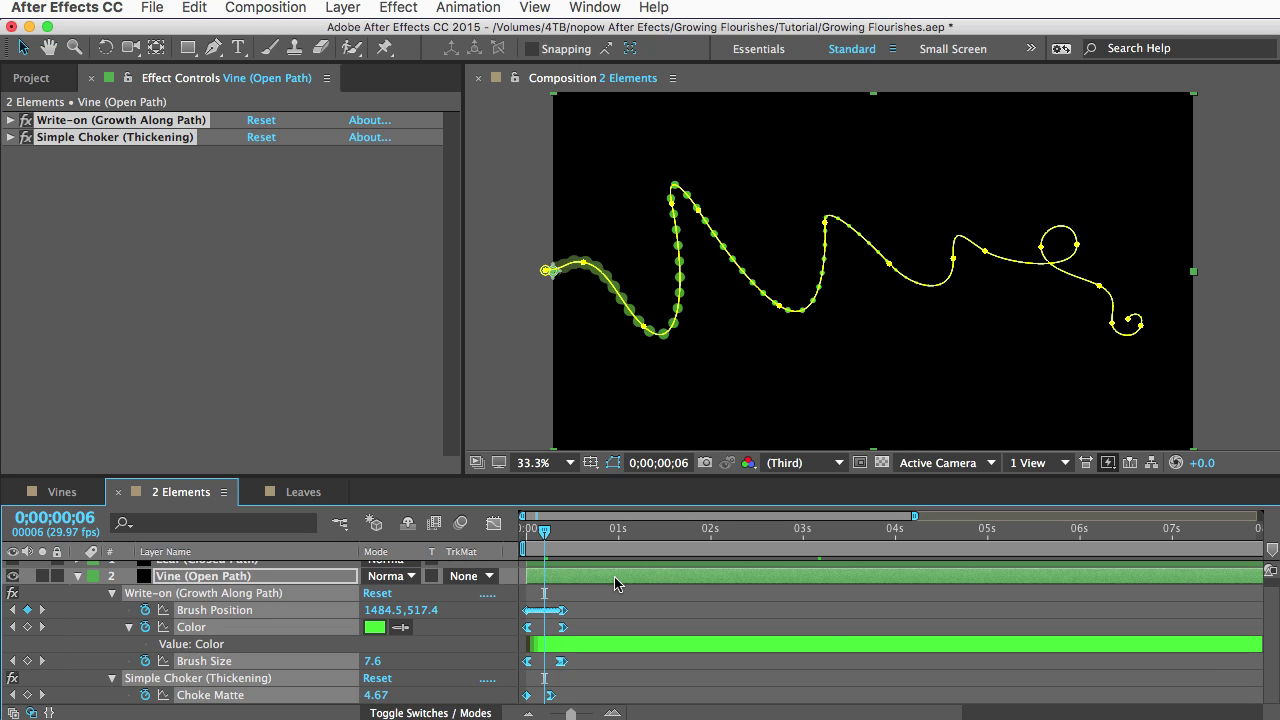
left_click_drag(548, 531, 581, 531)
left_click(606, 608)
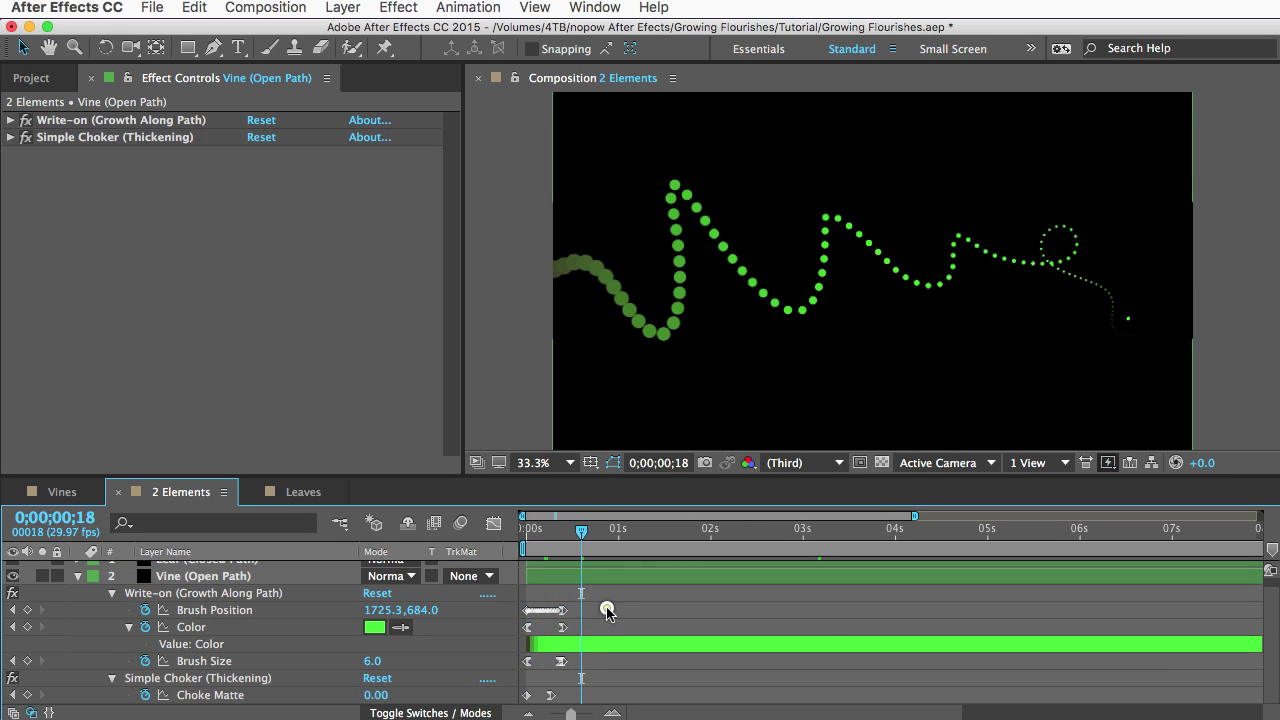
left_click(310, 577)
- Expand Write-on and set Brush Spacing to 0.004 after trying 0.001
left_click(57, 122)
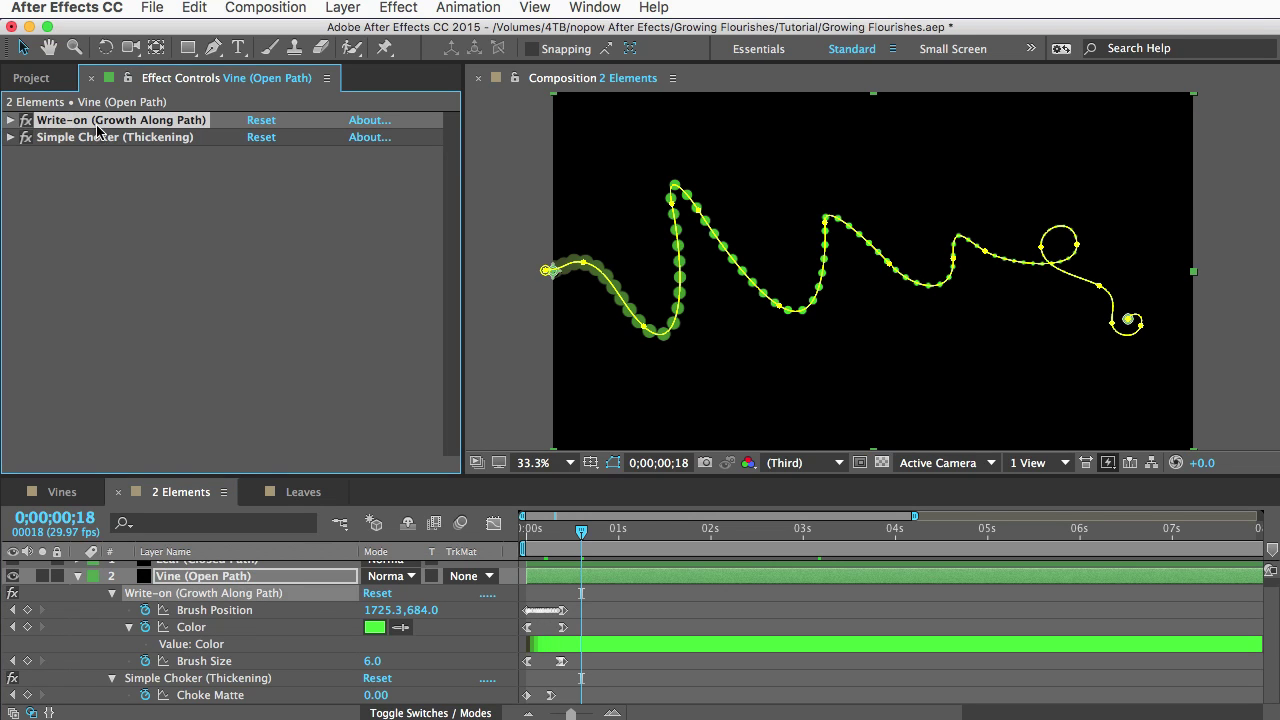
left_click(10, 121)
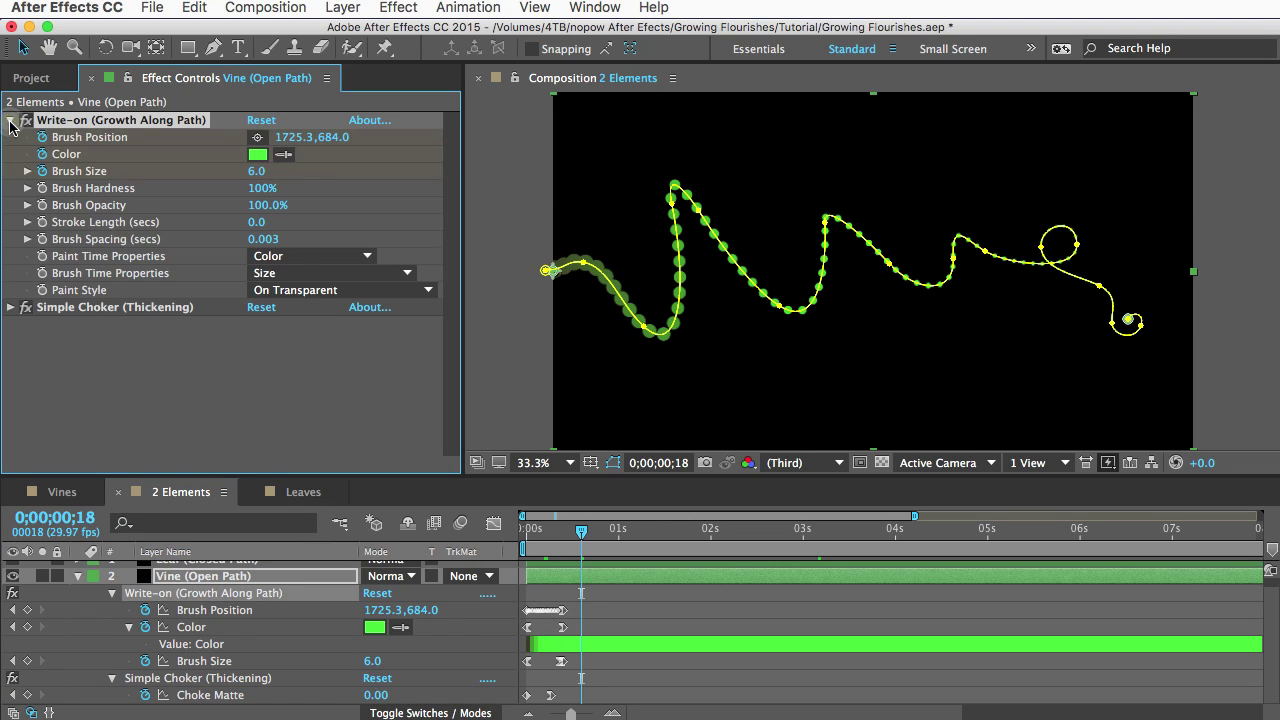
left_click(93, 241)
left_click_drag(266, 247, 226, 244)
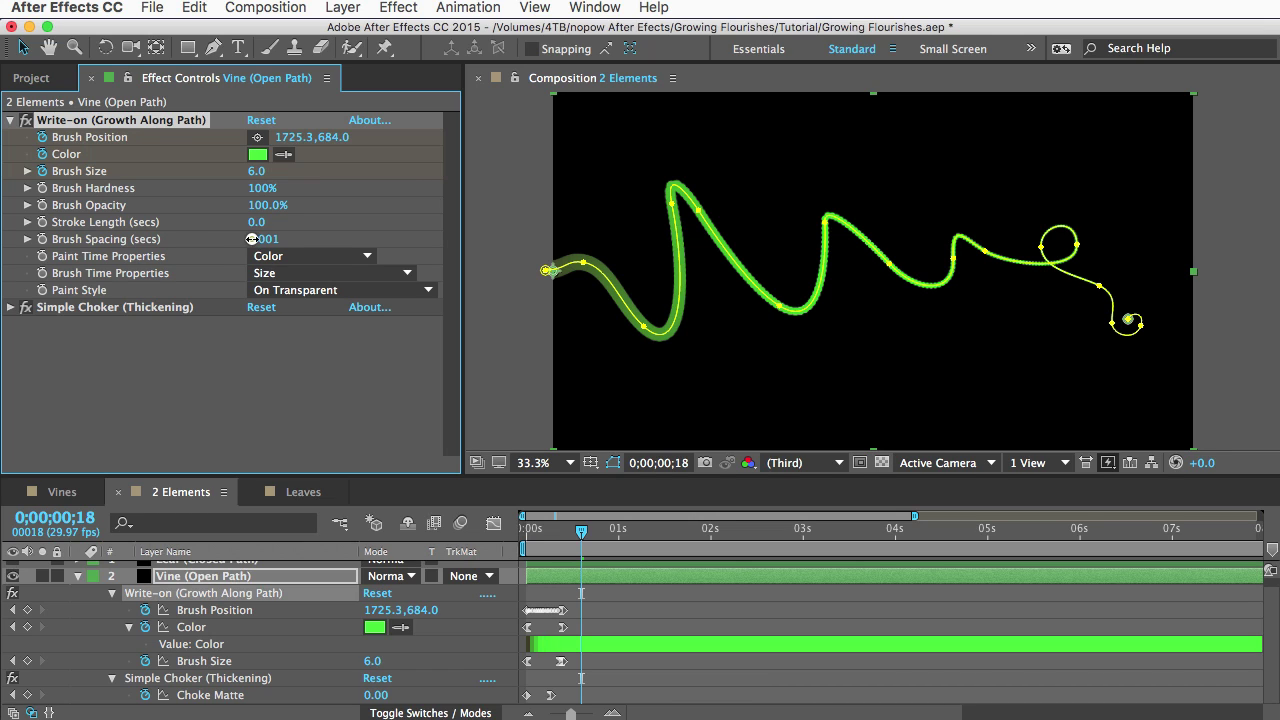
left_click_drag(255, 242, 330, 244)
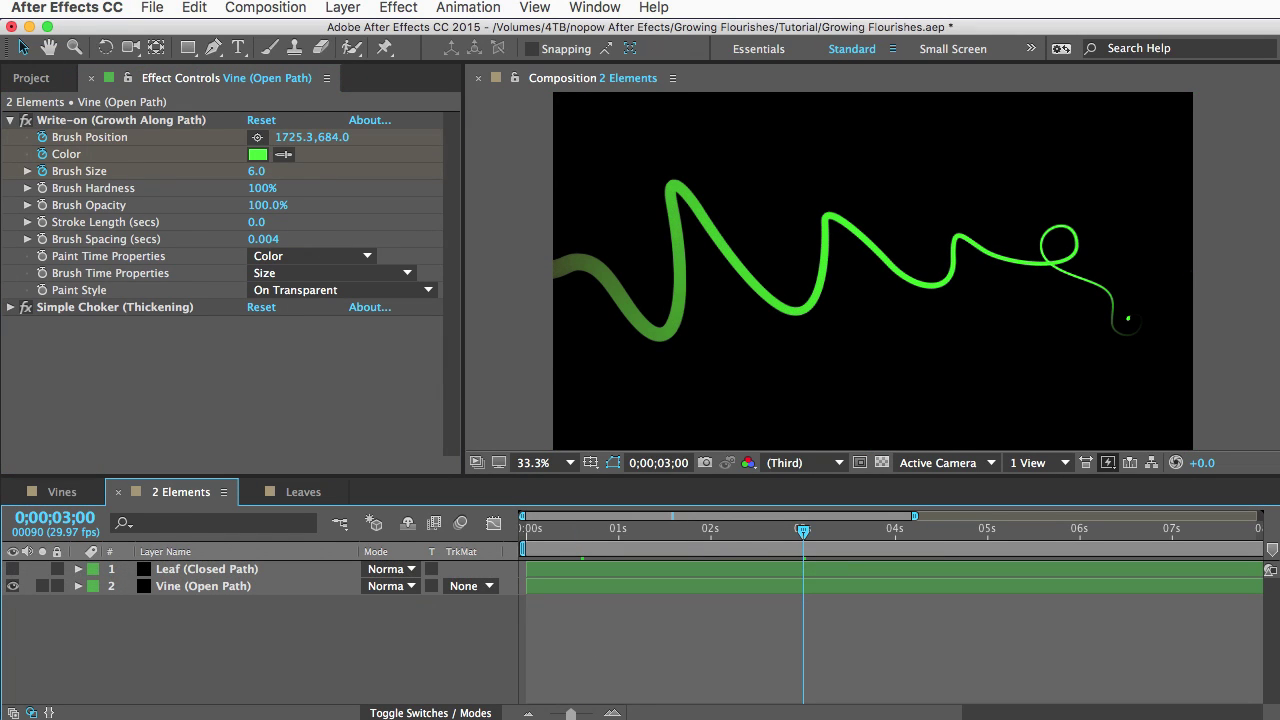
left_click(210, 587)
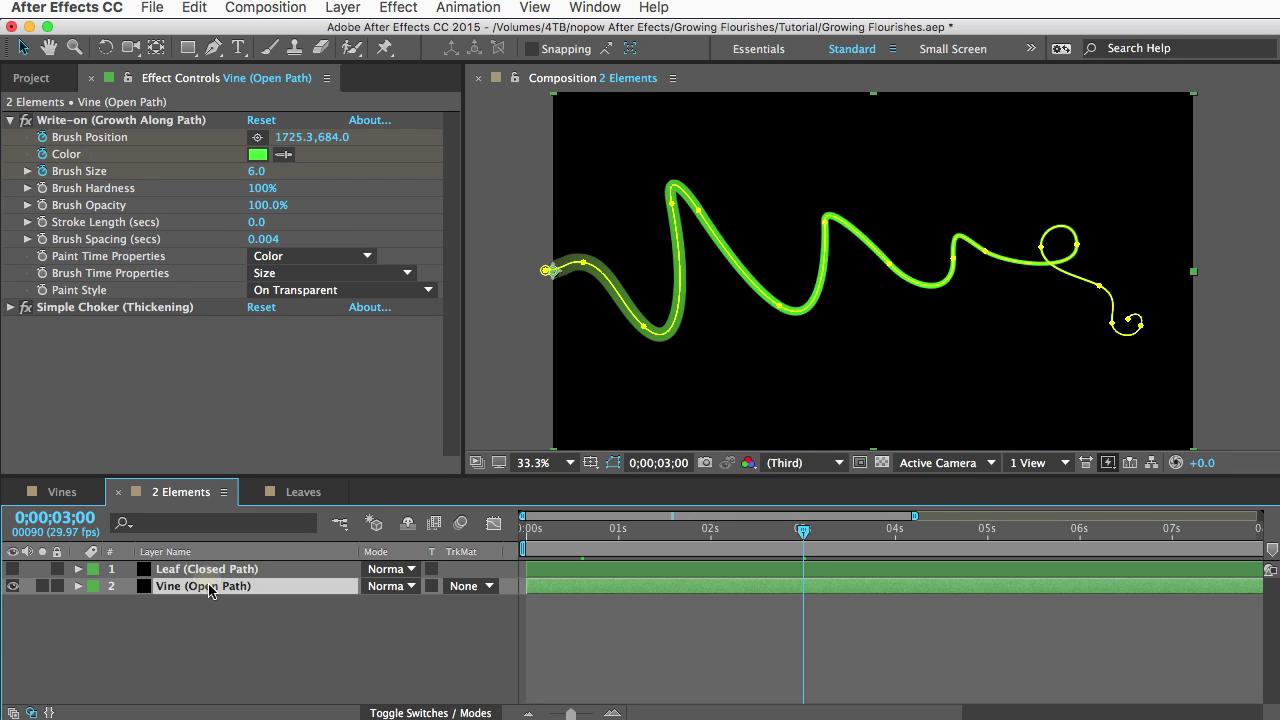
key("u")
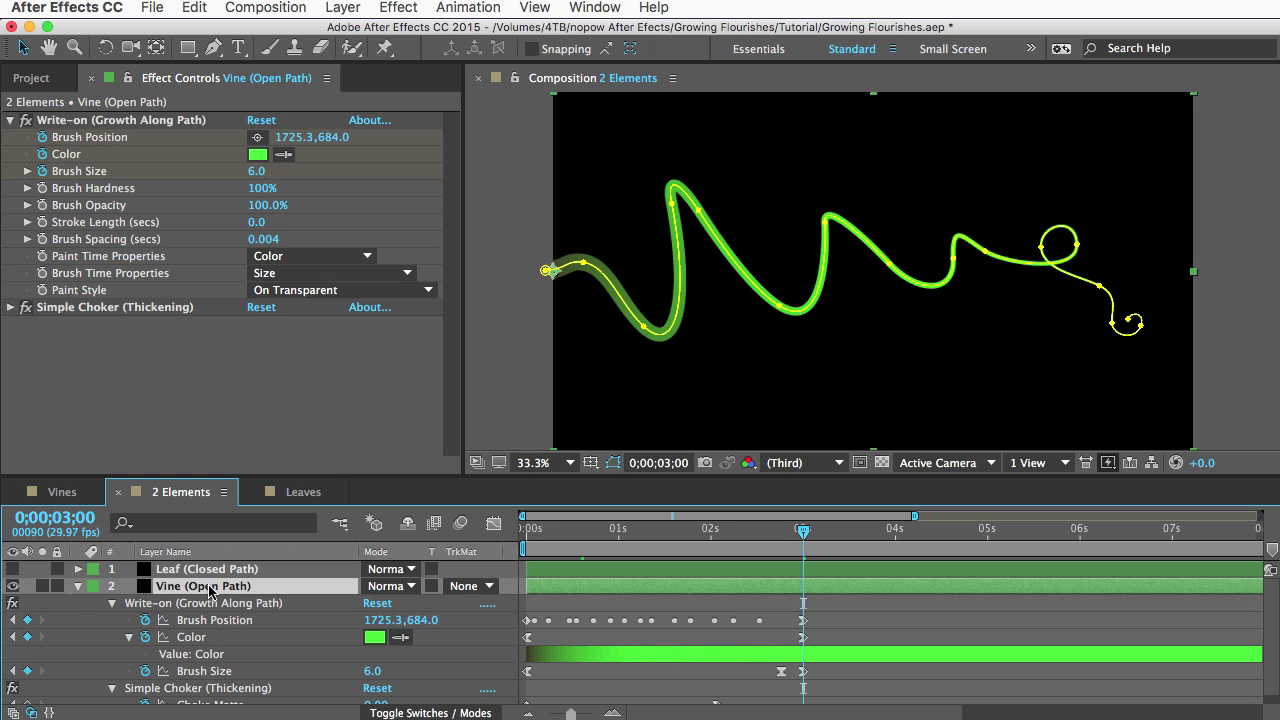
left_click(527, 638)
left_click(804, 638)
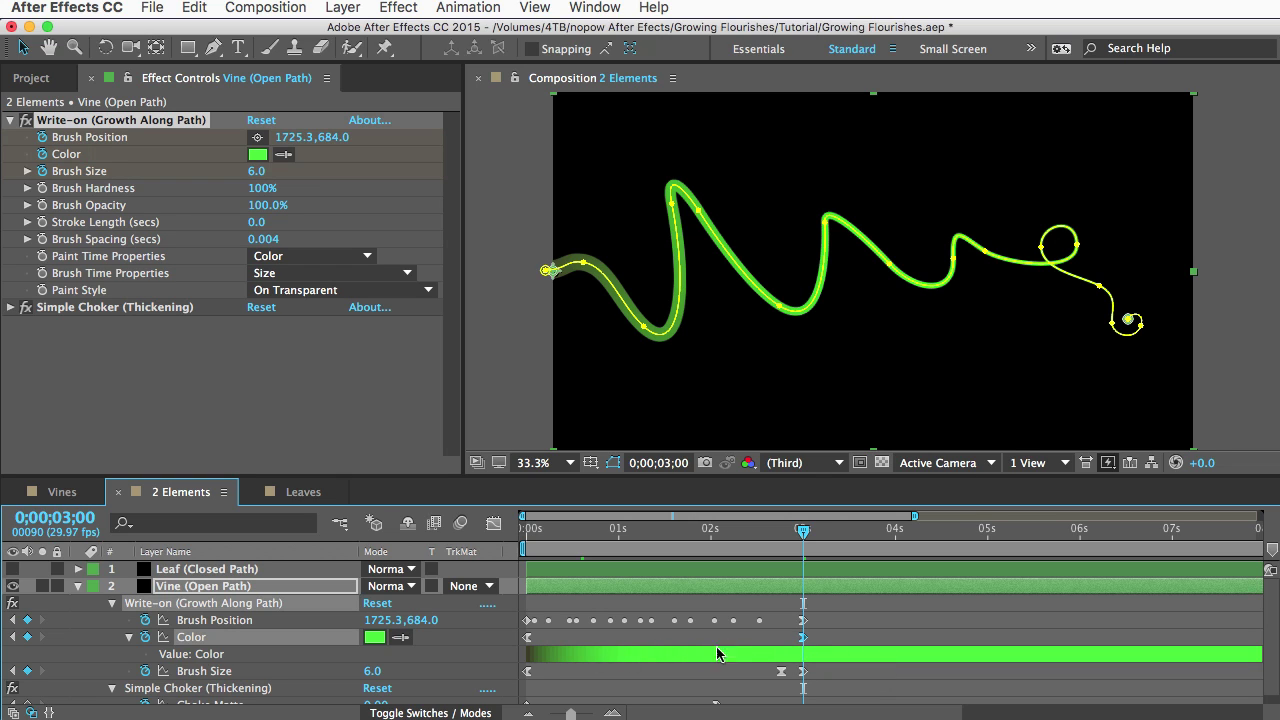
left_click(374, 637)
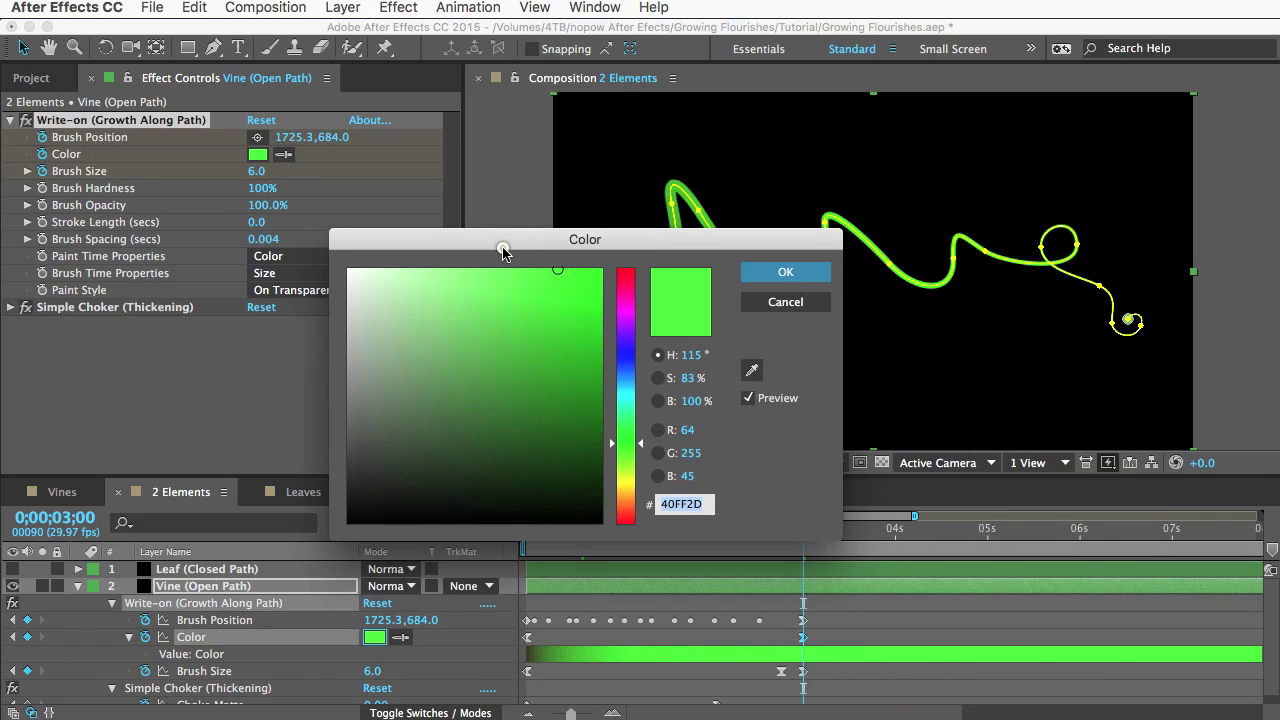
left_click(632, 379)
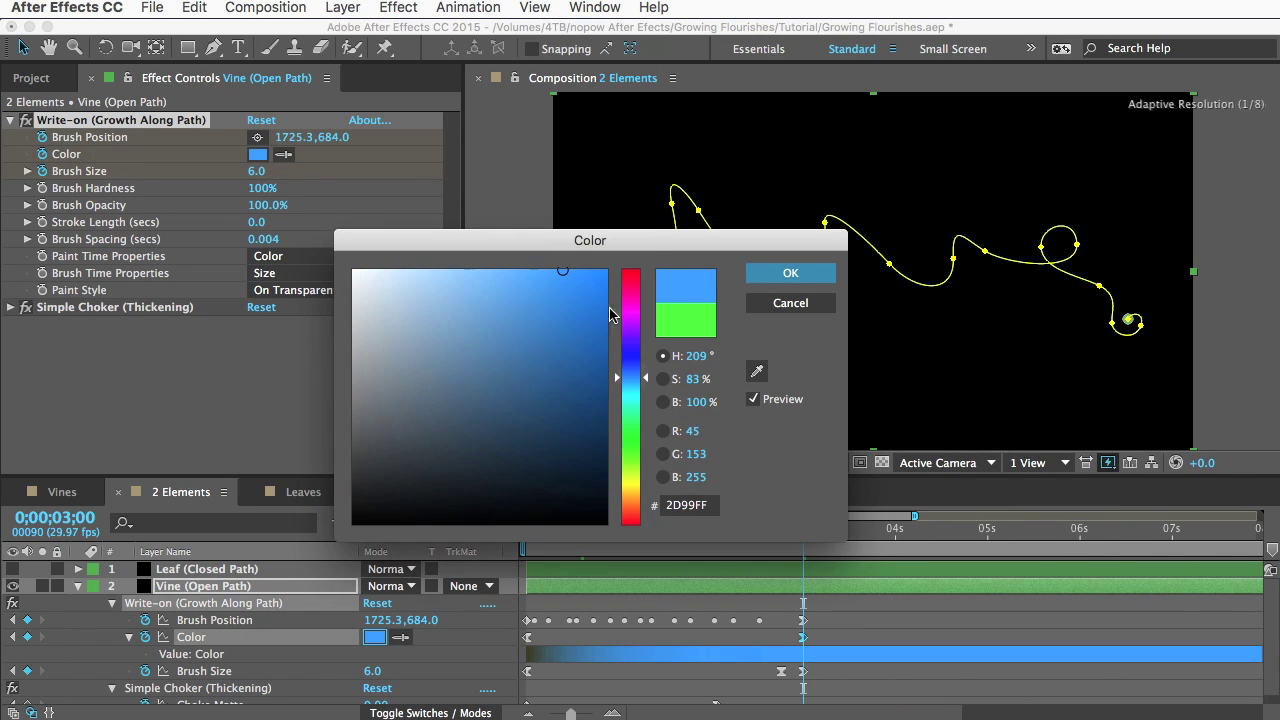
left_click(789, 277)
key("F2")
key("u")
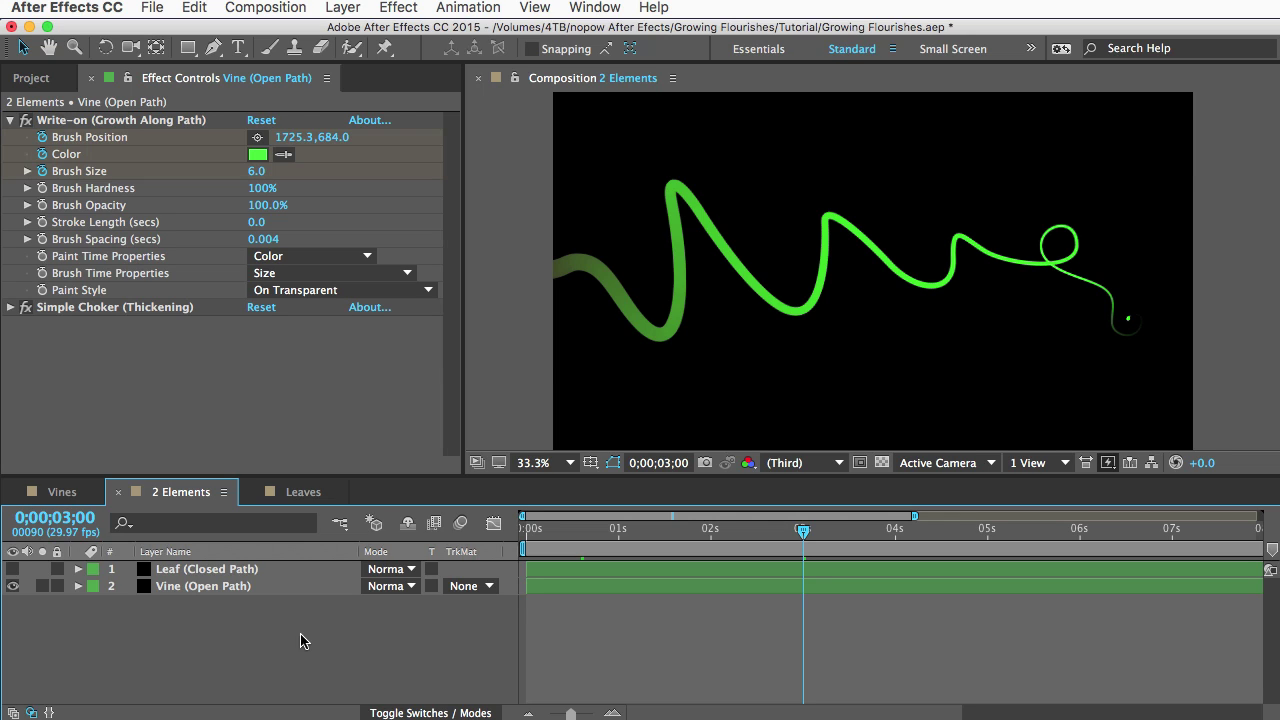
- Reveal the vine's keyframes, select Brush Size, and scrub from the start (30.0) to 0;00;03;00
left_click(251, 590)
key("u")
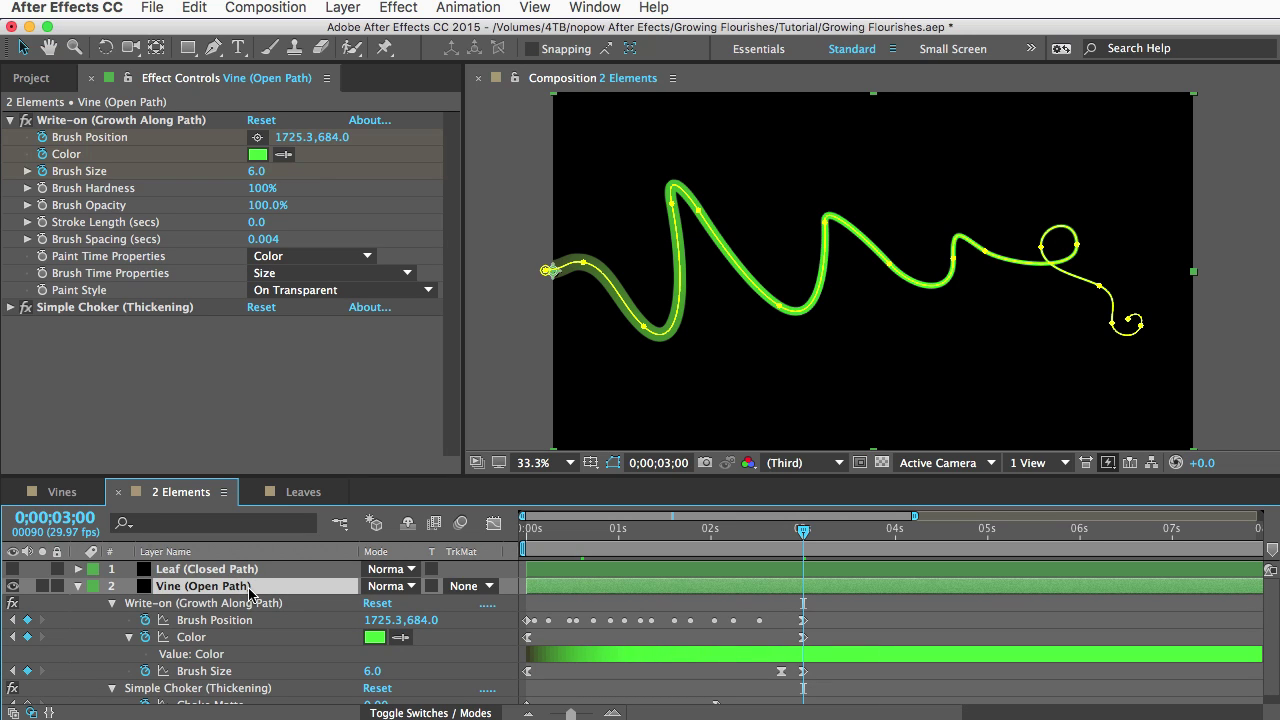
left_click(205, 673)
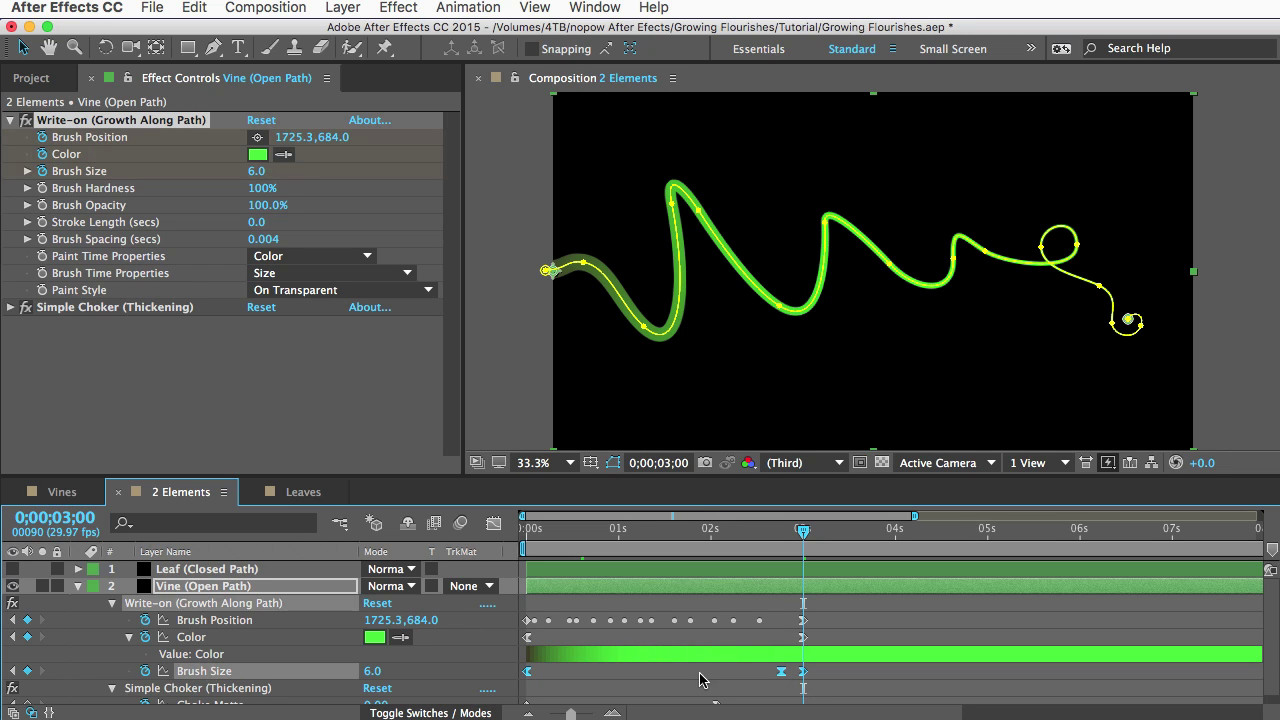
left_click_drag(790, 540, 500, 533)
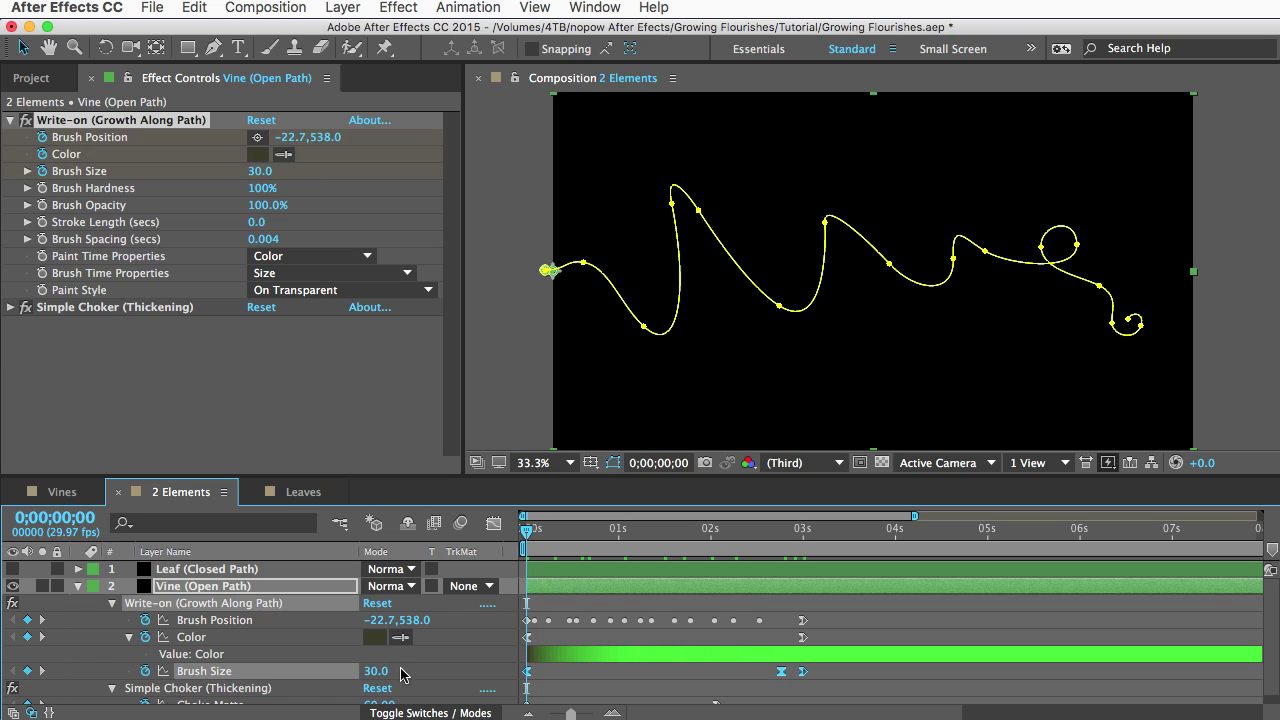
mouse_move(522, 532)
left_mouse_down()
mouse_move(791, 540)
mouse_move(781, 545)
left_mouse_up()
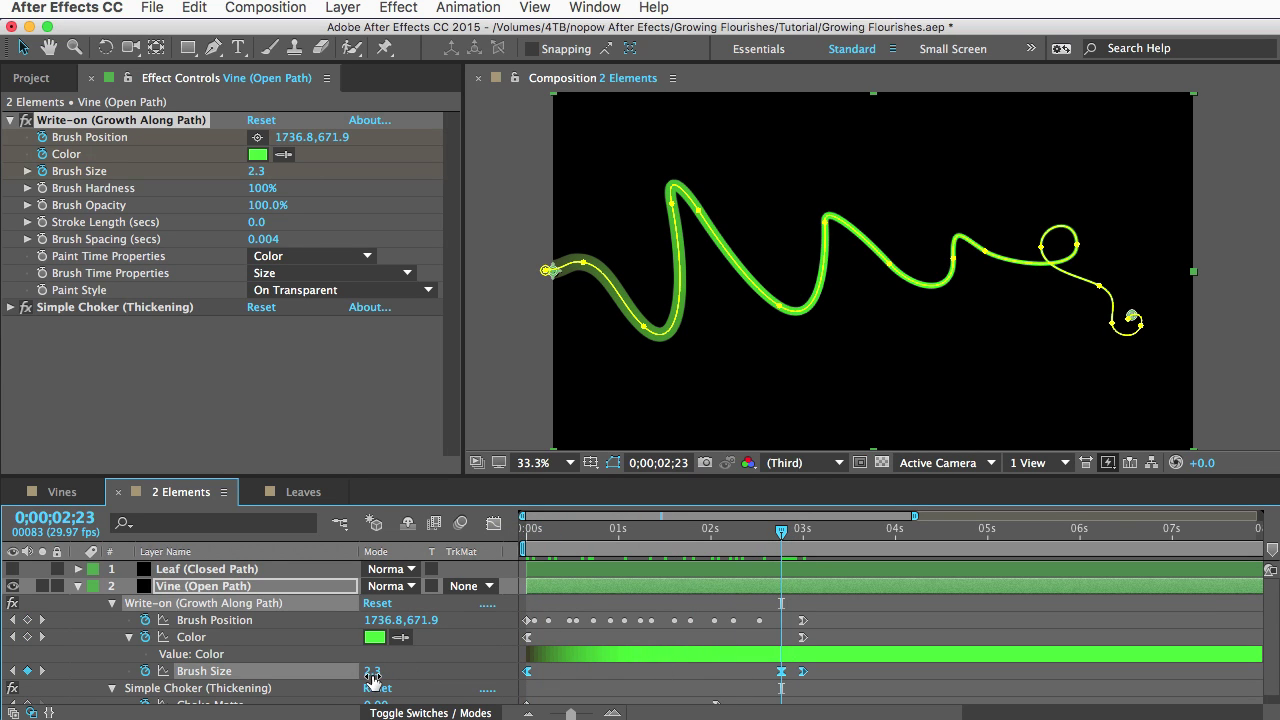
left_click_drag(784, 535, 806, 537)
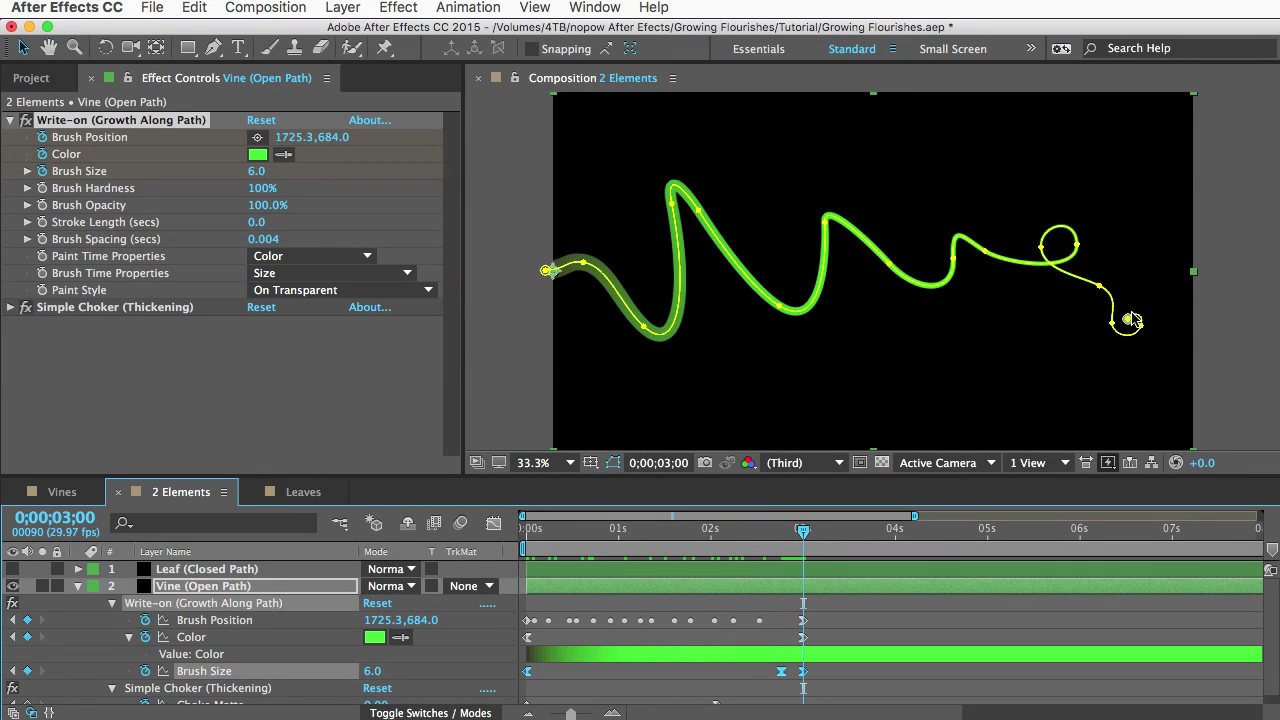
- Zoom on the curl, keyframe Brush Size to 24.9 at 1;18 and 10.7 at 1;20, then play back
key("z")
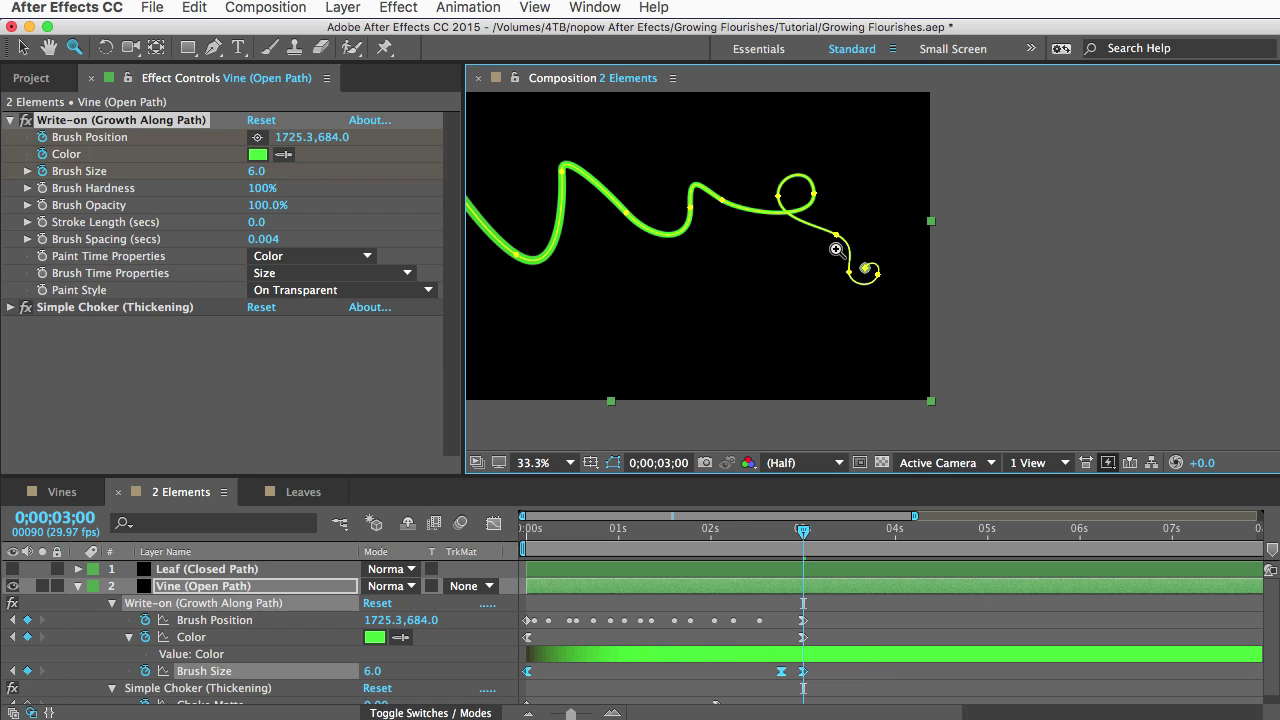
left_click(898, 314)
left_click(939, 272)
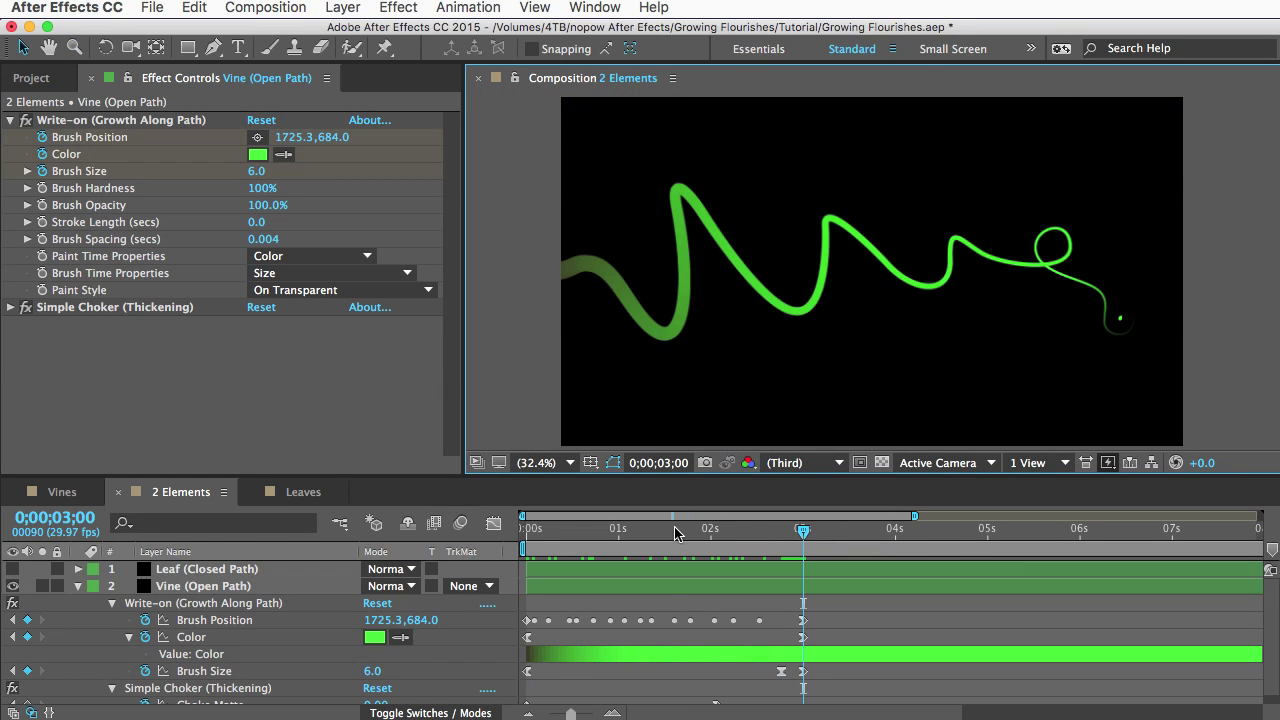
left_click(675, 528)
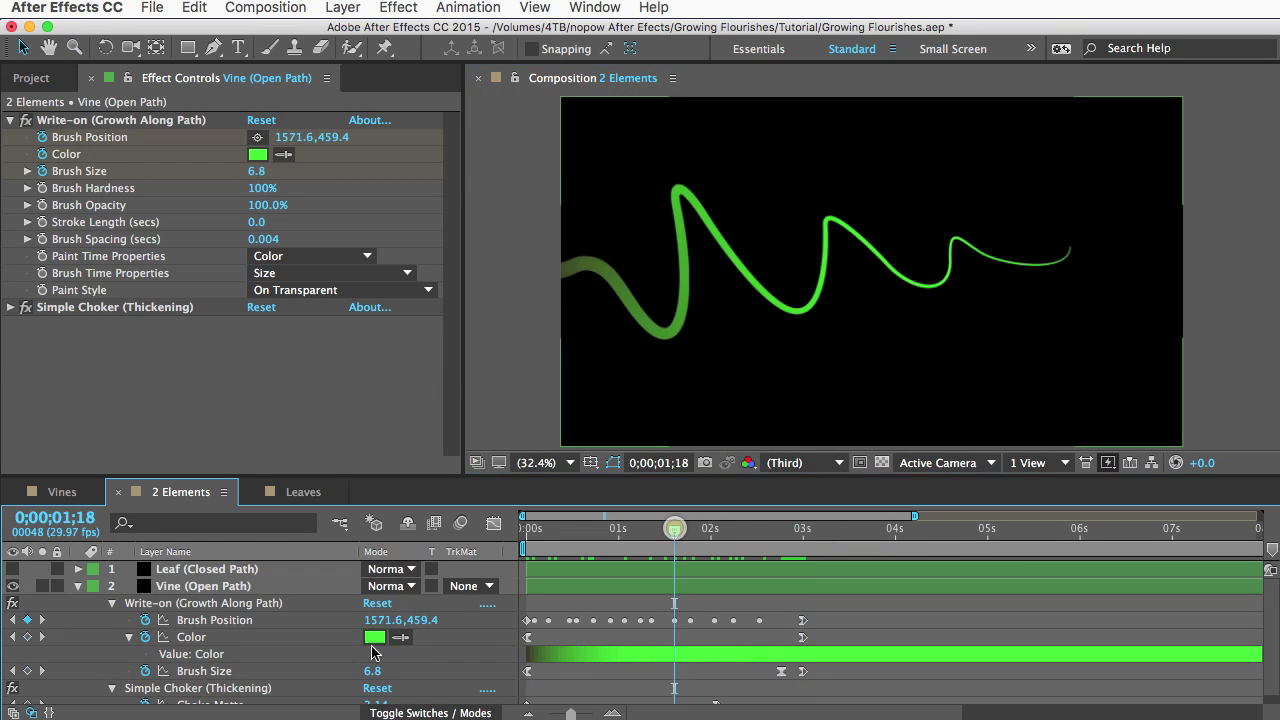
mouse_move(372, 671)
left_mouse_down()
mouse_move(657, 641)
mouse_move(500, 650)
mouse_move(530, 650)
left_mouse_up()
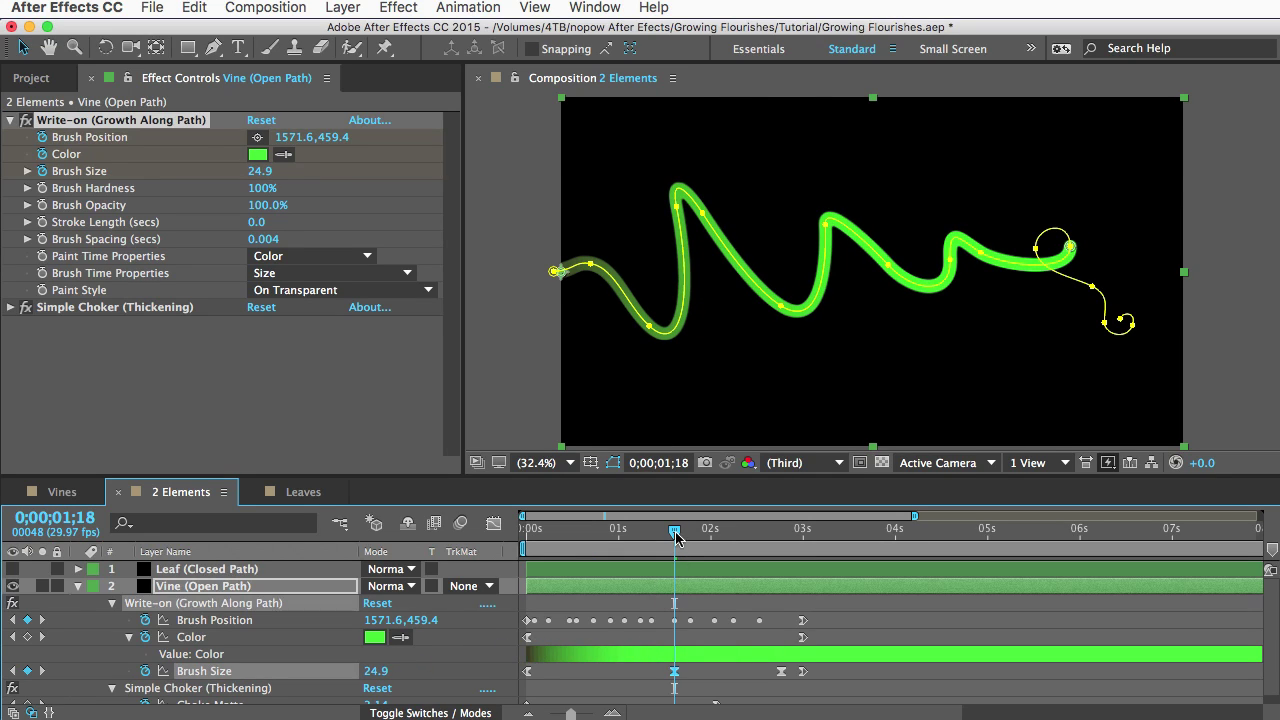
left_click_drag(676, 537, 680, 535)
left_click_drag(378, 671, 235, 666)
left_click(1213, 303)
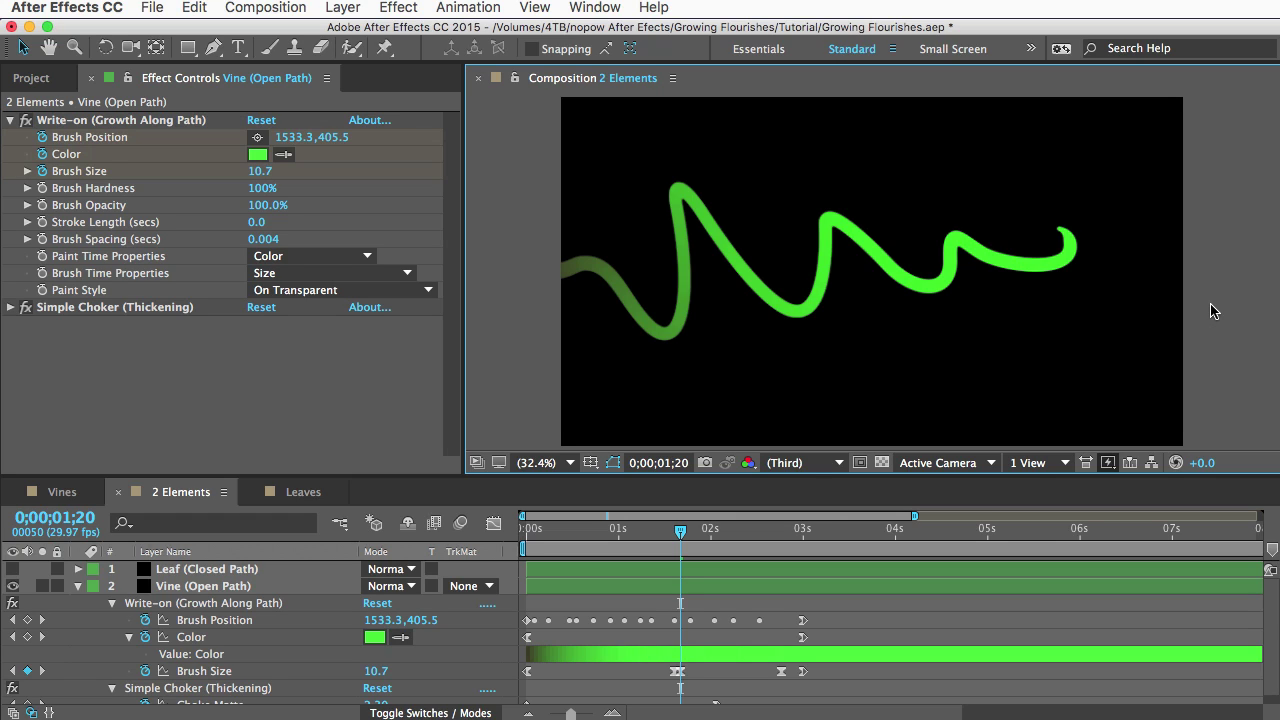
key("u")
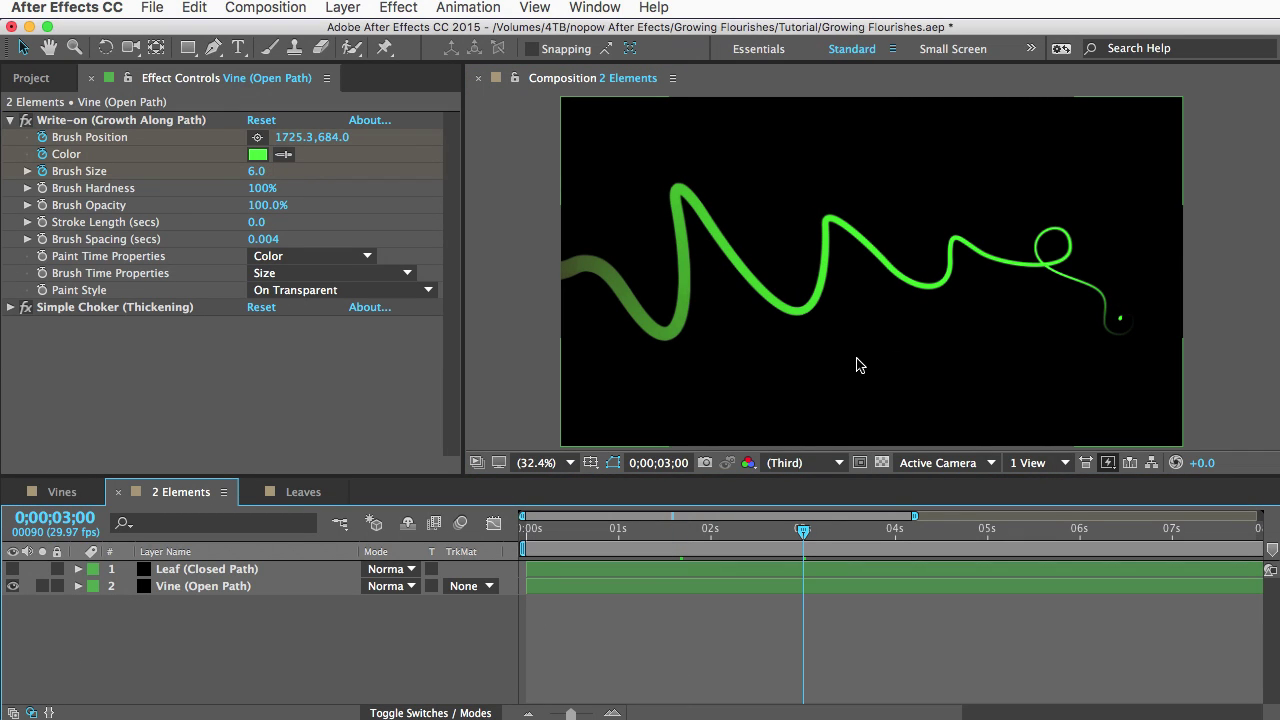
left_click(272, 584)
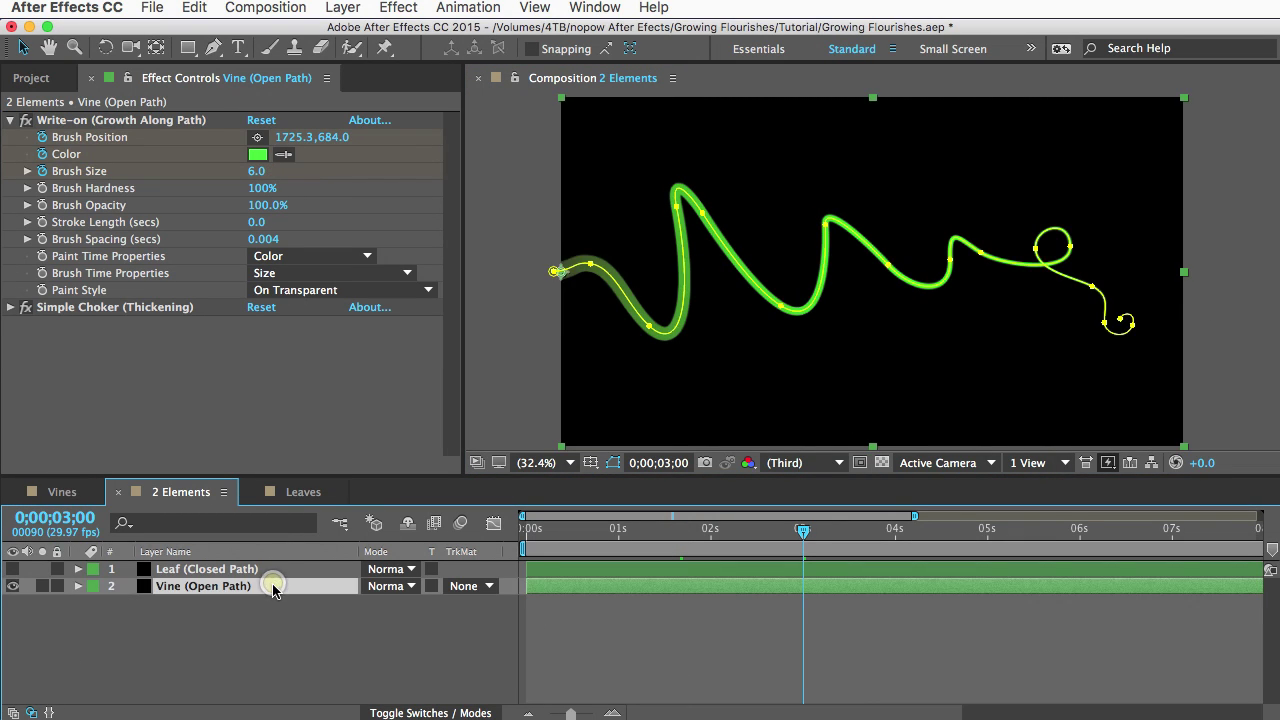
key("s")
left_click_drag(396, 605, 341, 599)
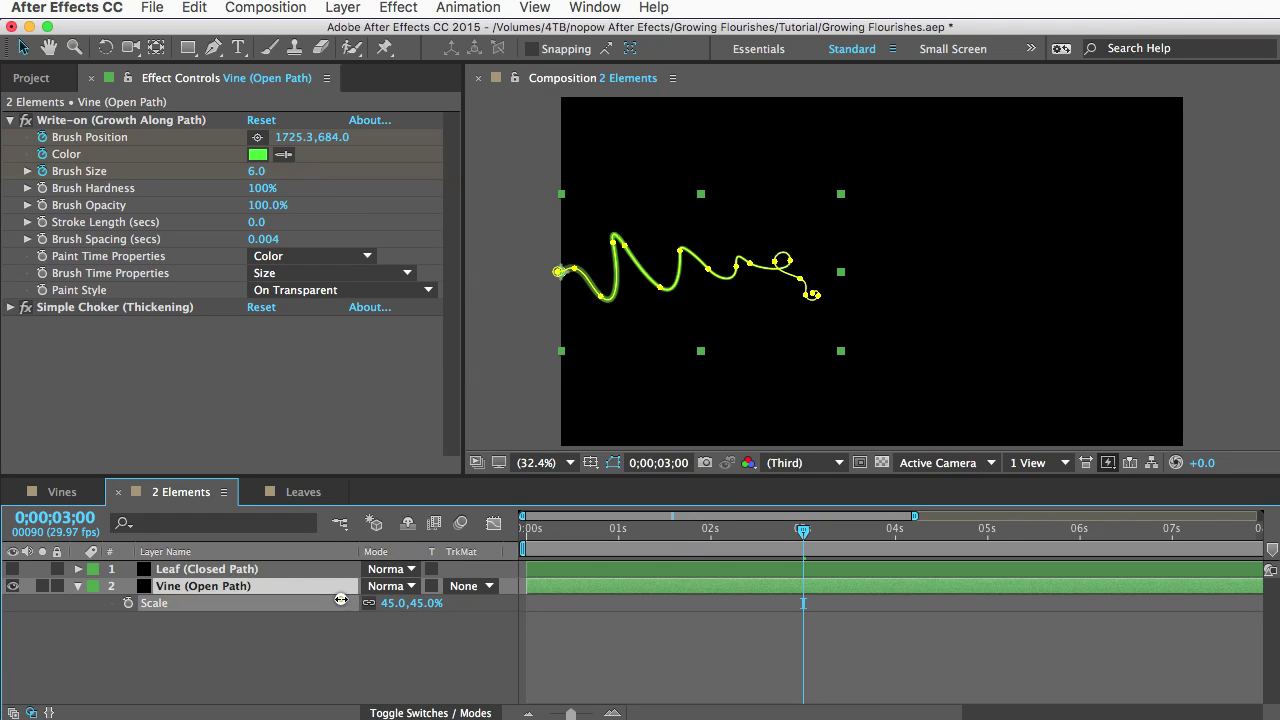
key("super+z")
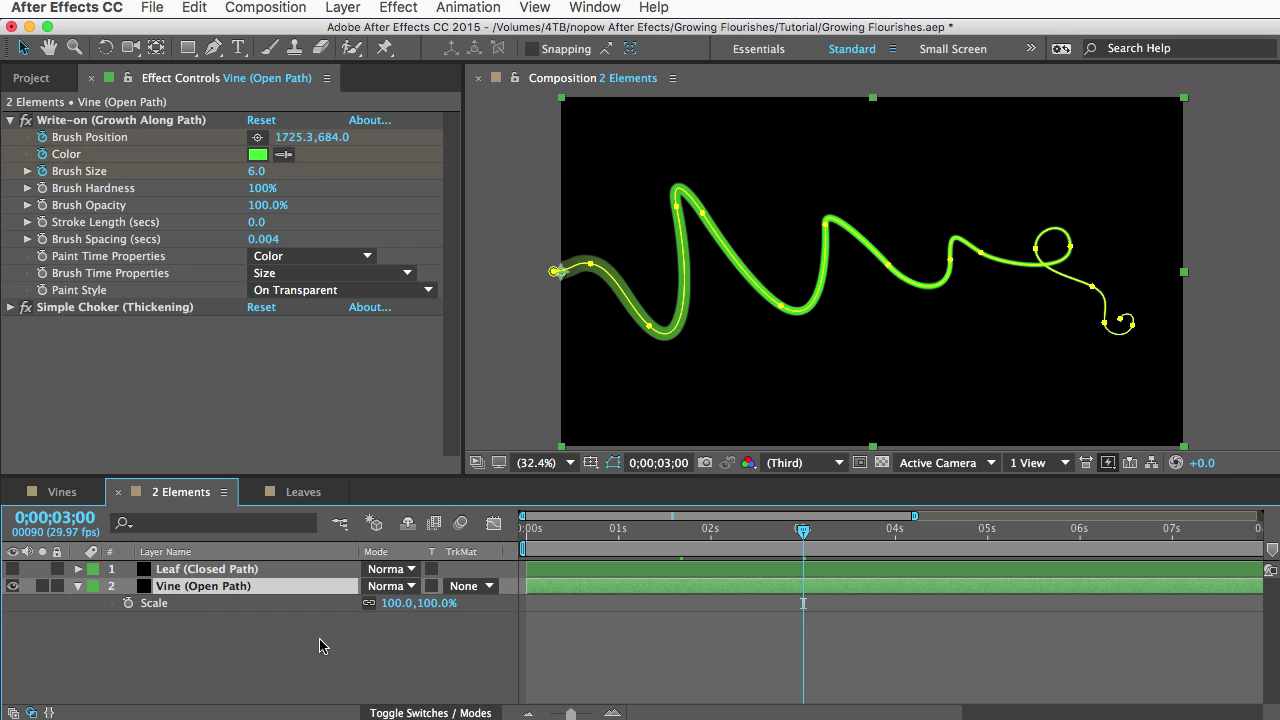
left_click_drag(398, 604, 886, 592)
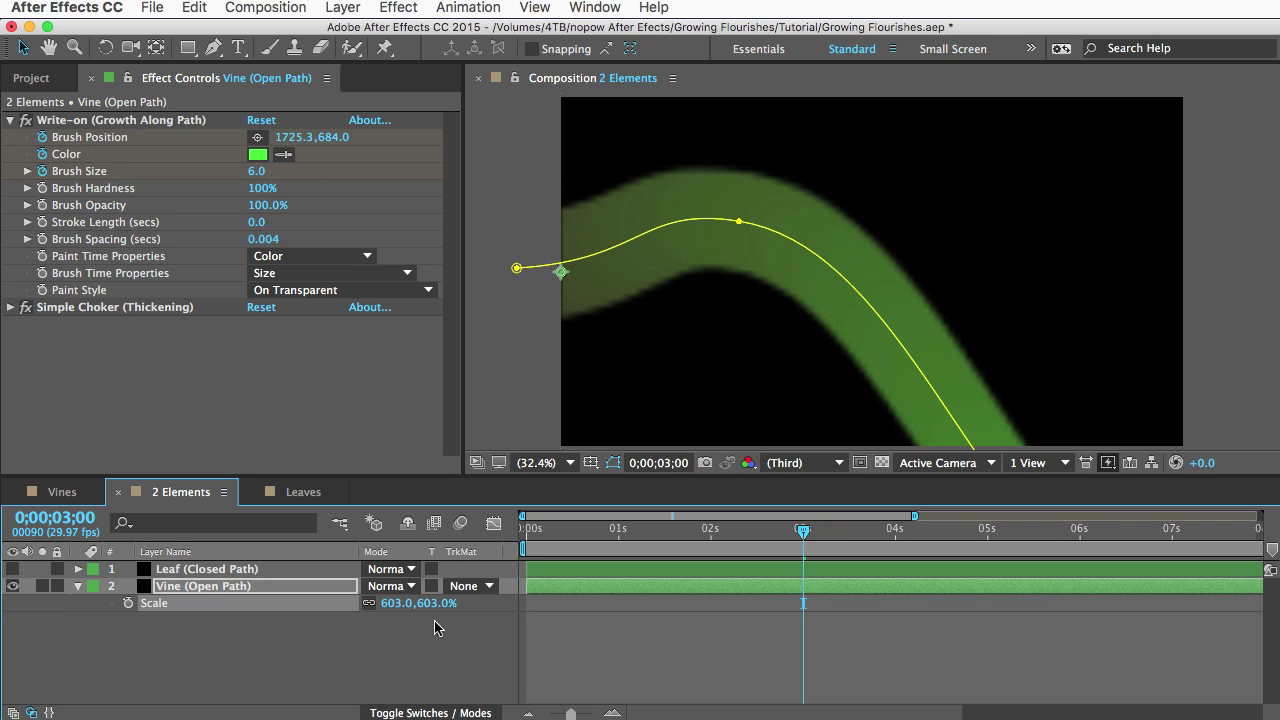
key("super+z")
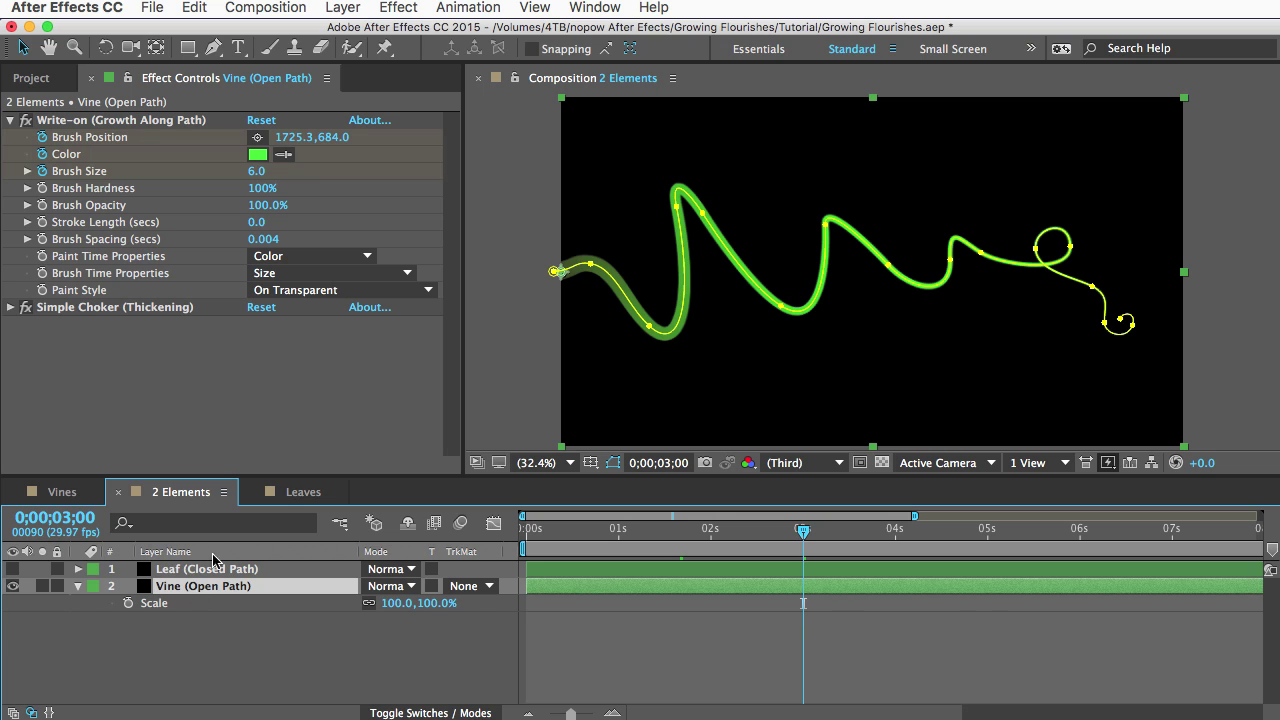
- In Solid Settings, lock aspect ratio and set the vine solid's width to 1920*2 (3840 px)
left_click(342, 8)
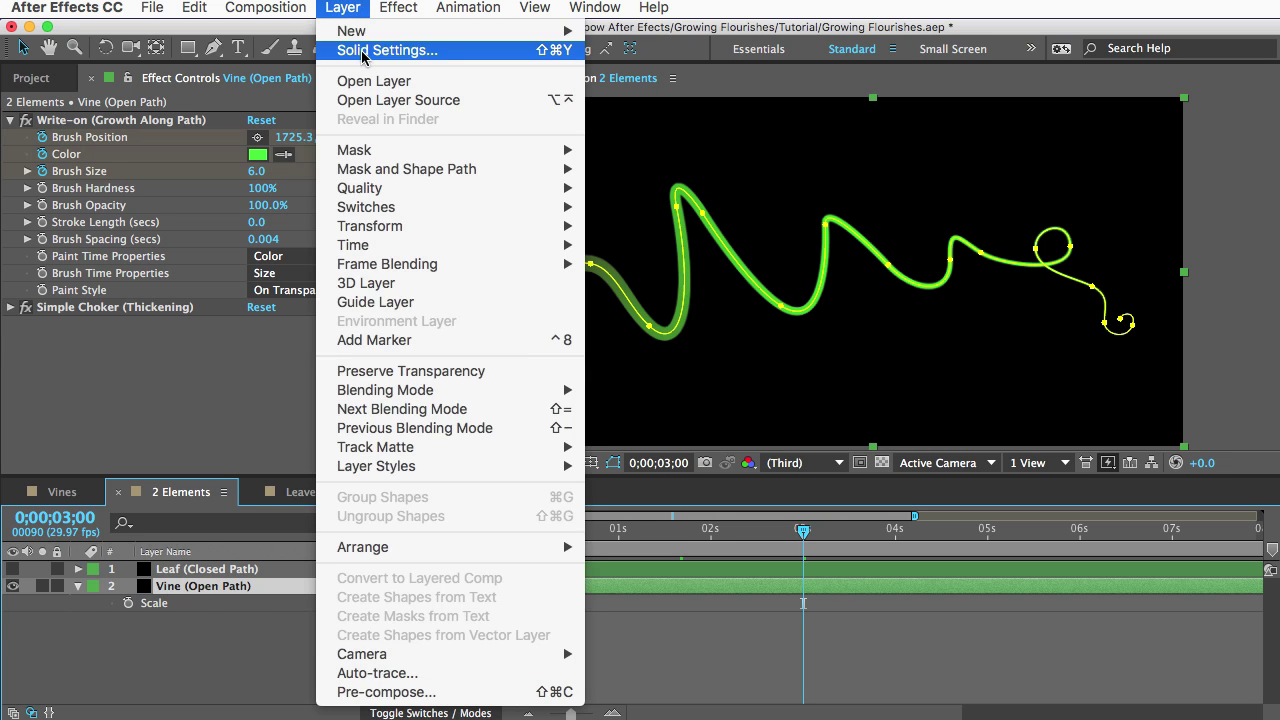
left_click(365, 50)
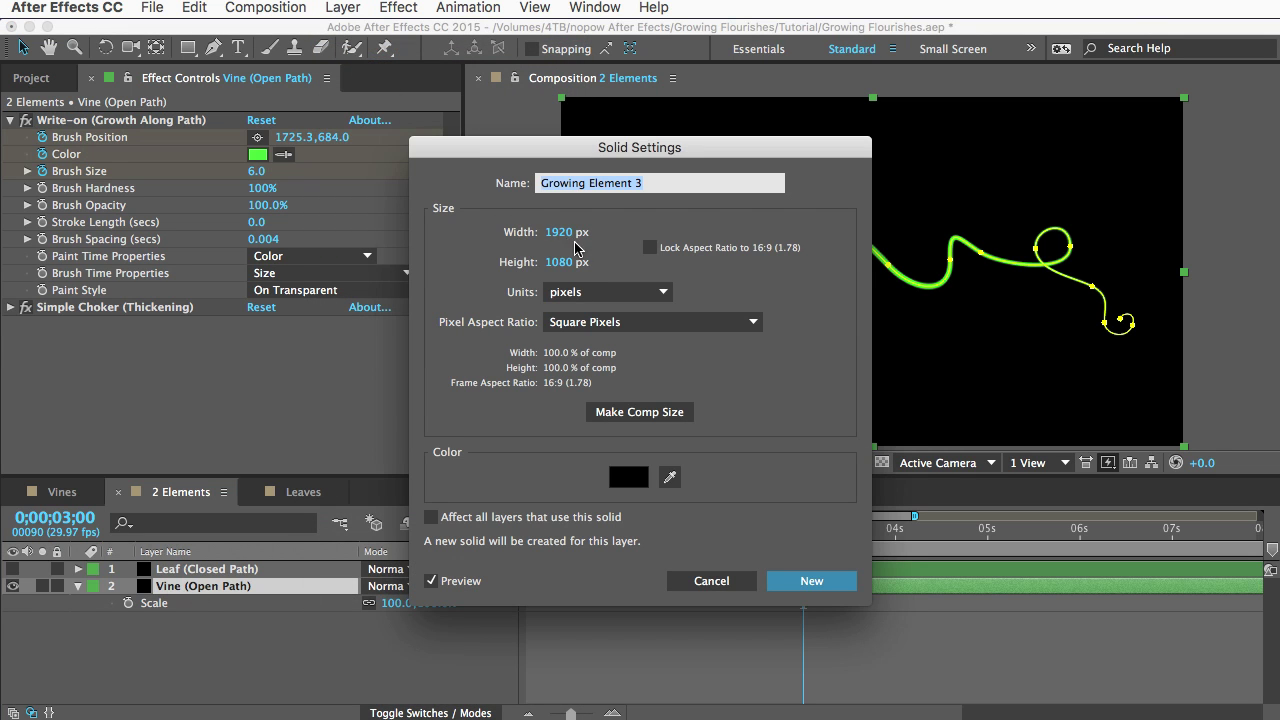
left_click(648, 248)
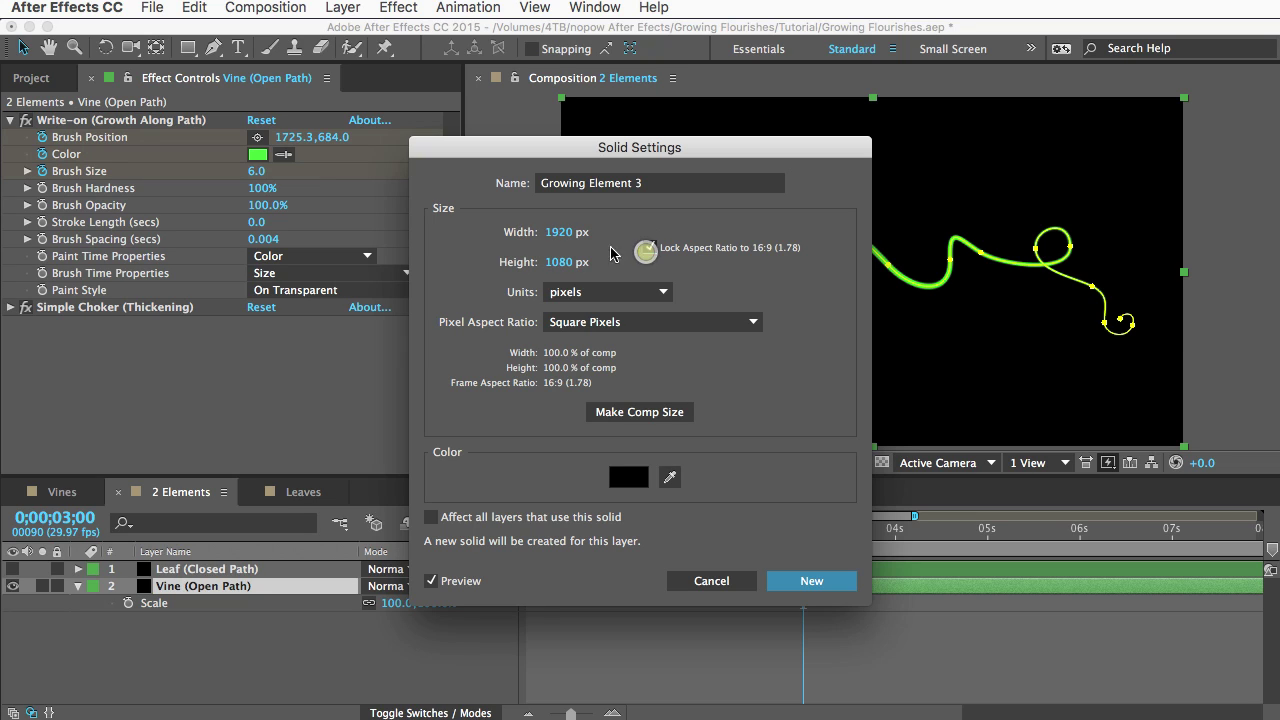
left_click(566, 238)
key("Right")
type("*2")
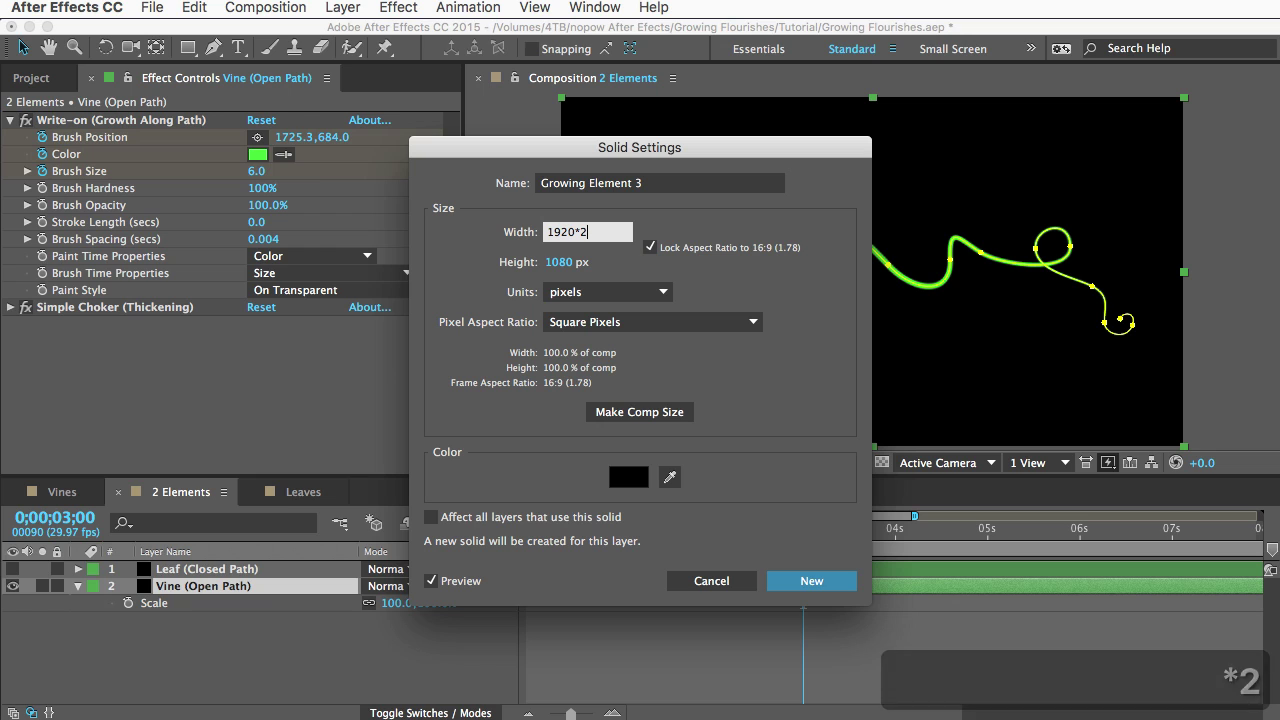
left_click(811, 584)
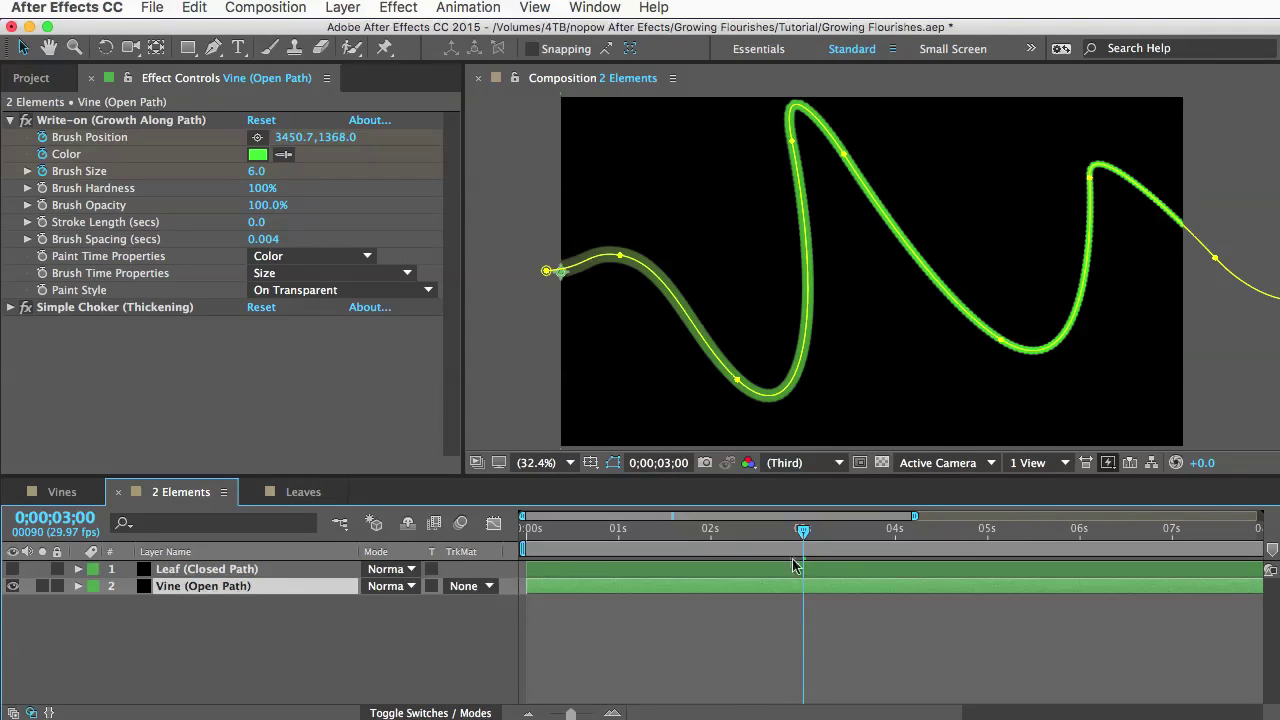
scroll(882, 298, "down", 5)
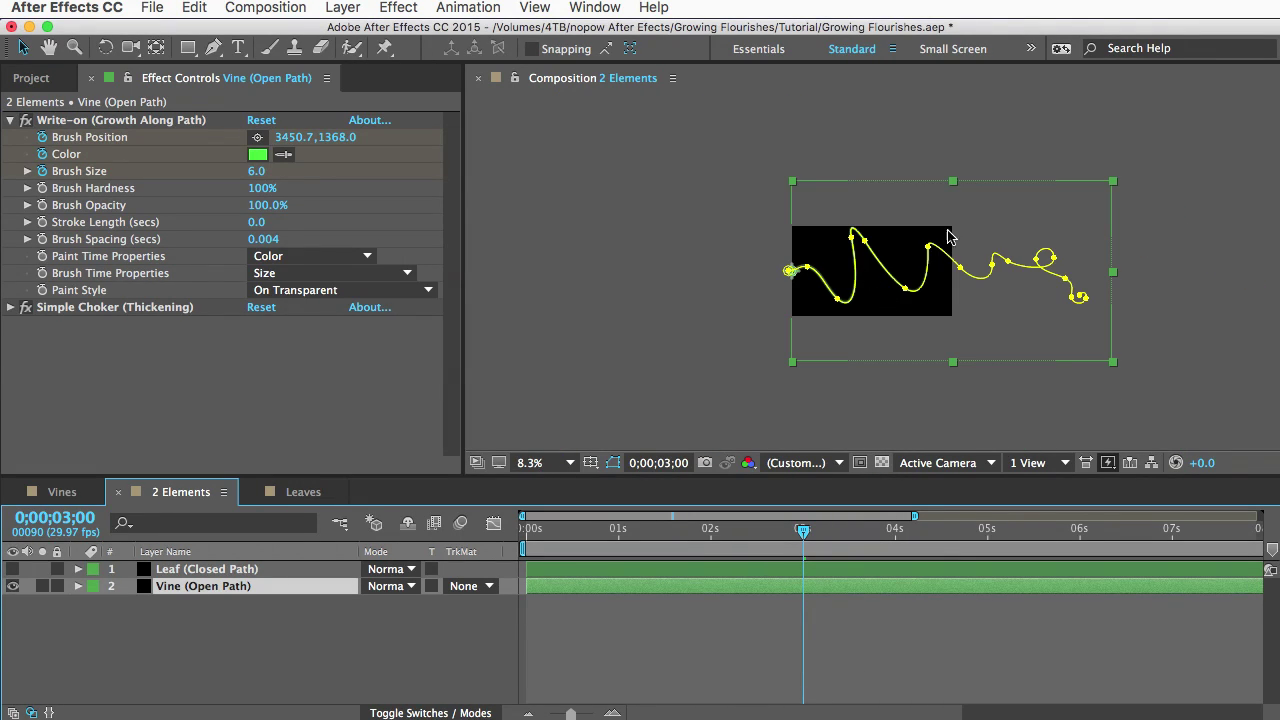
scroll(881, 281, "up", 4)
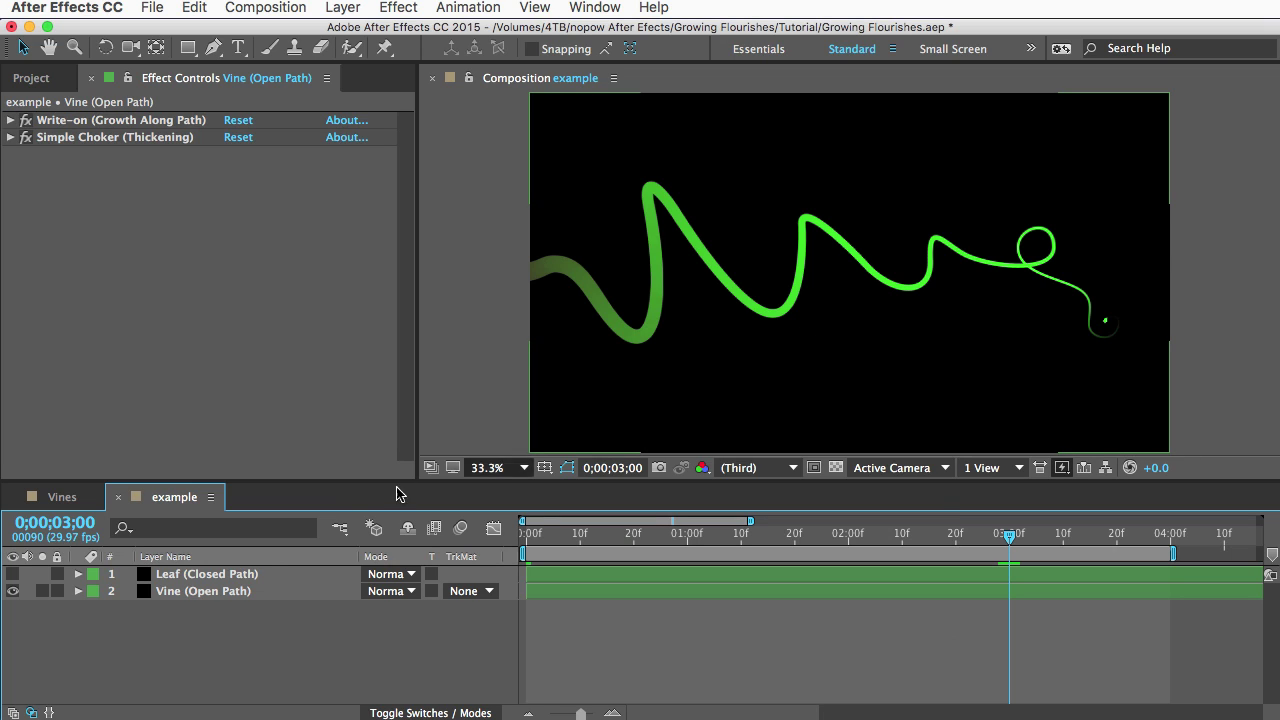
- Drag a vertex on the vine's first dip lower, add a pulled-down point, then show keyframed properties
left_click(214, 590)
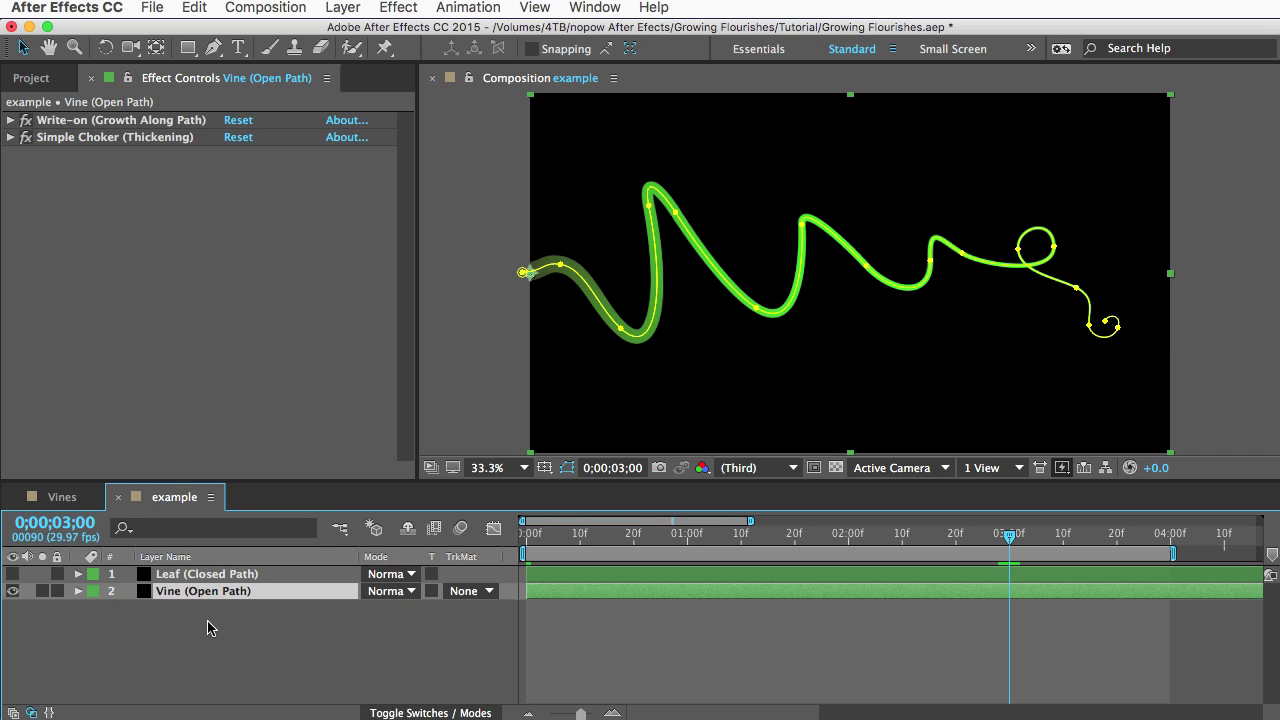
left_click(22, 47)
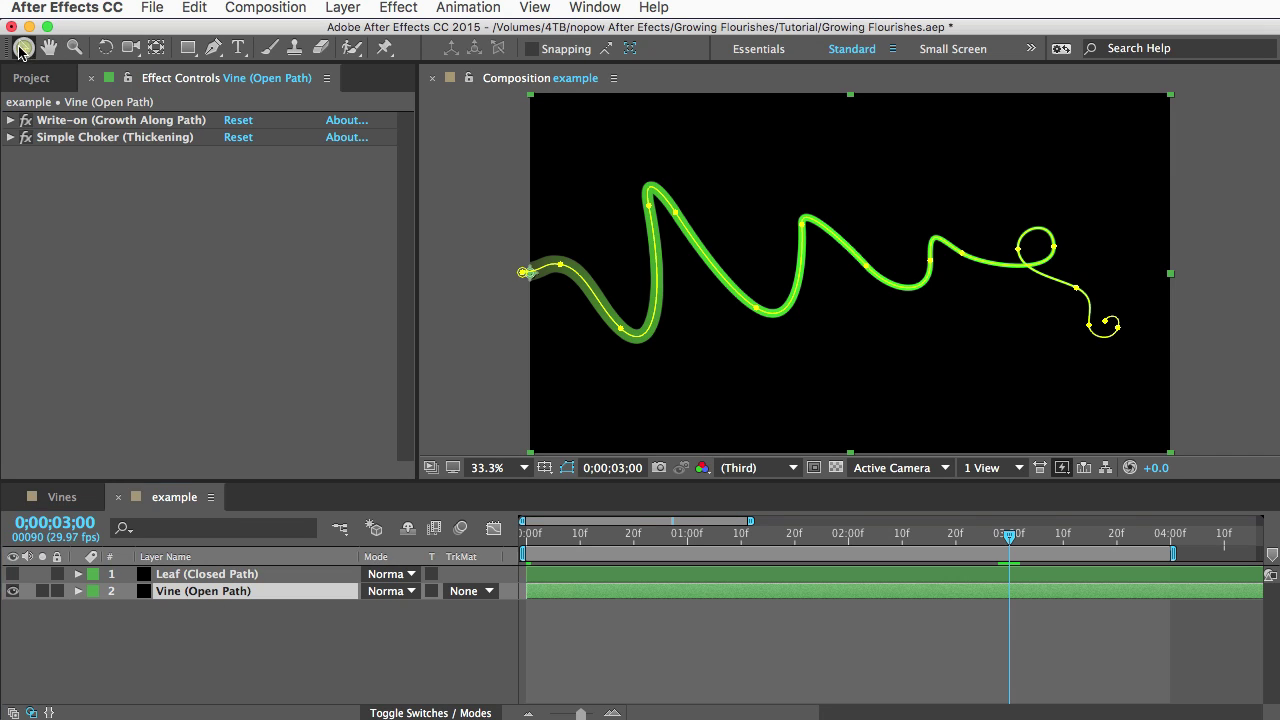
left_click(620, 333)
left_click_drag(620, 334, 660, 372)
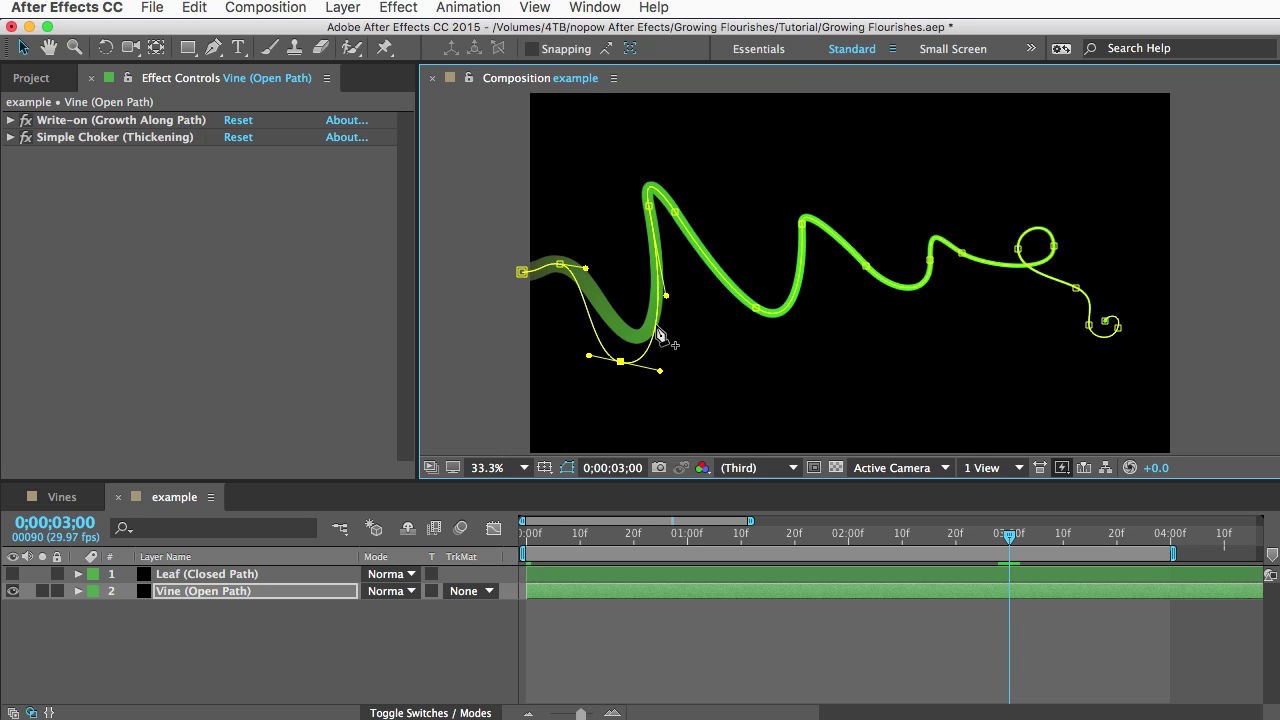
left_click_drag(657, 334, 701, 358)
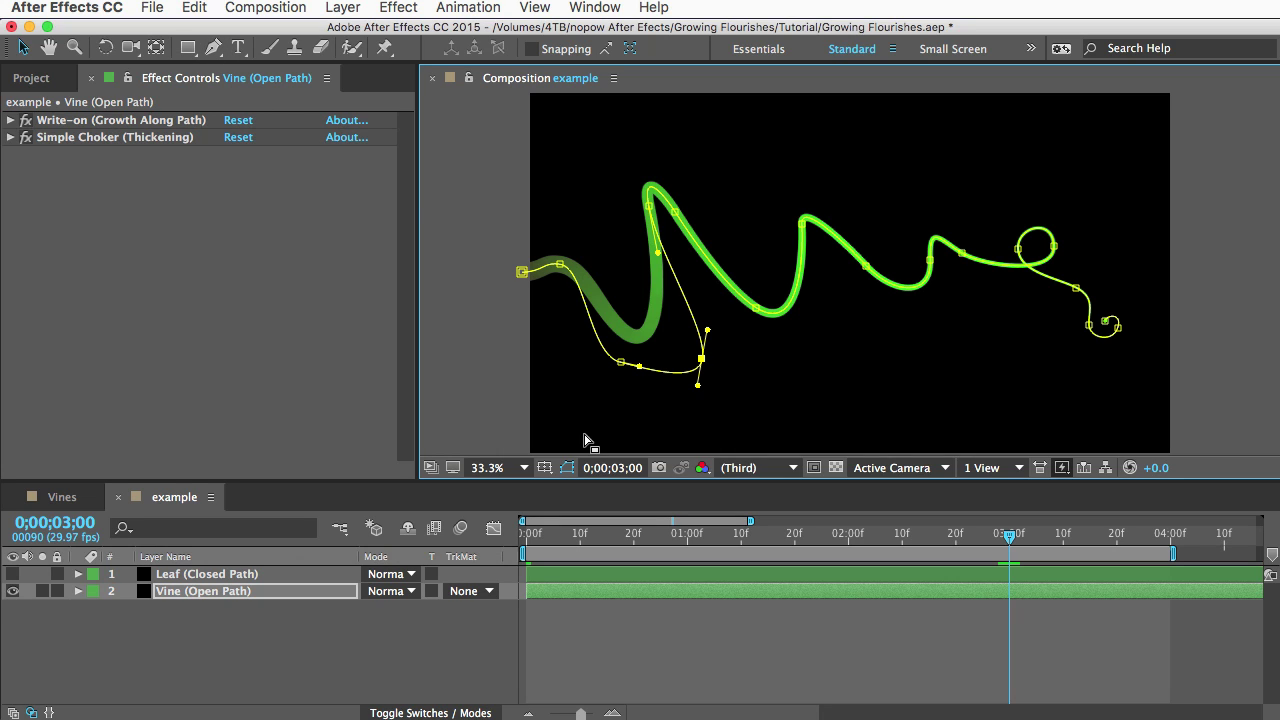
left_click(309, 596)
key("u")
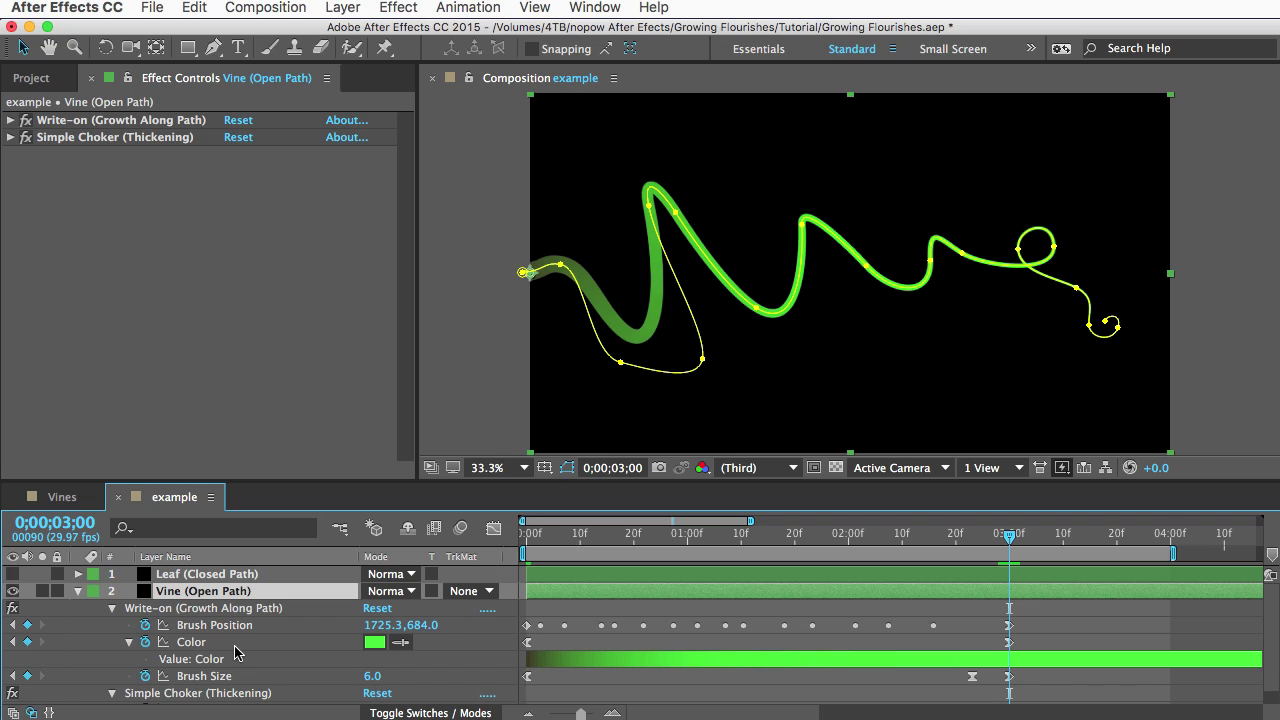
- Copy the vine's Mask Path and paste it as new Brush Position keyframes at the comp start
key("m")
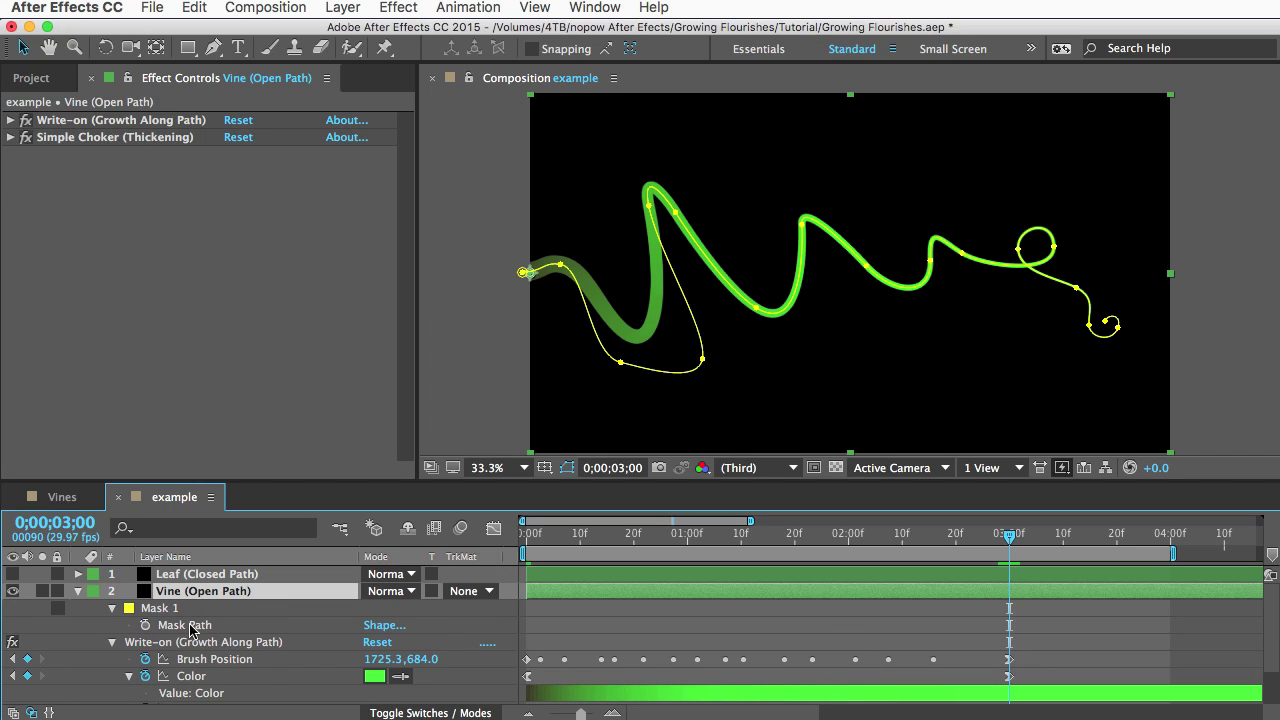
left_click(208, 626)
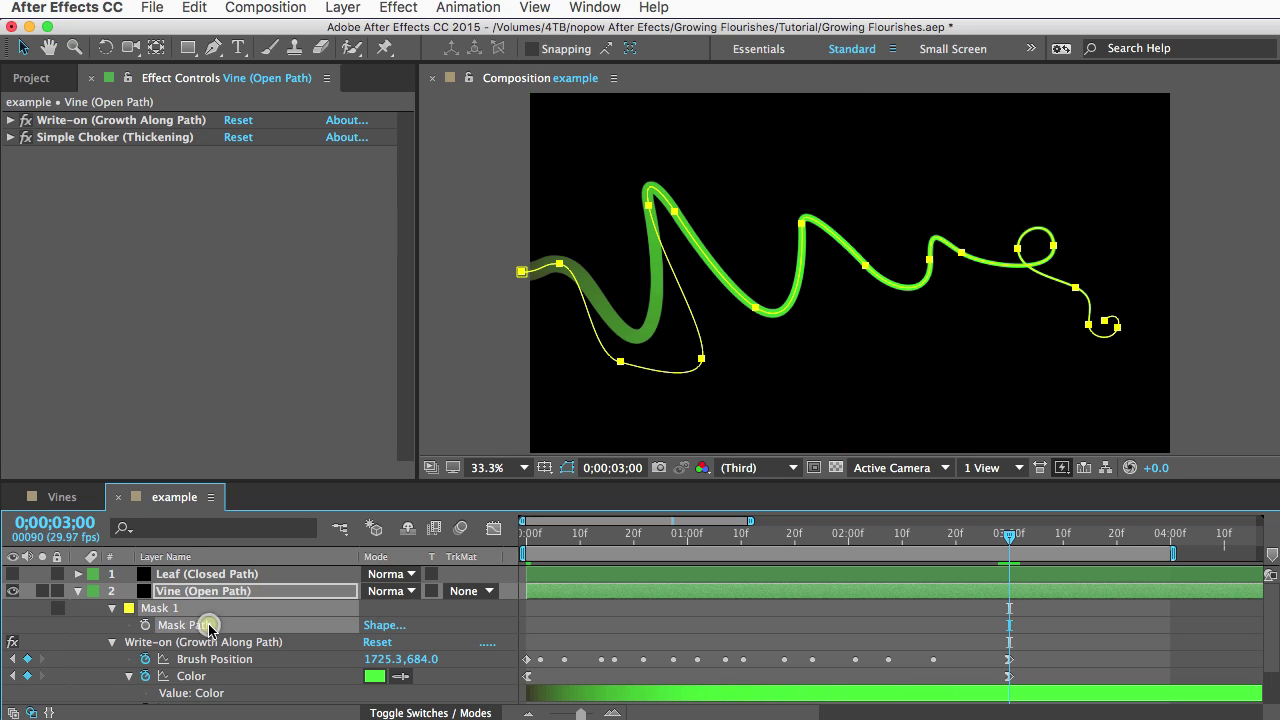
key("super+c")
left_click(211, 659)
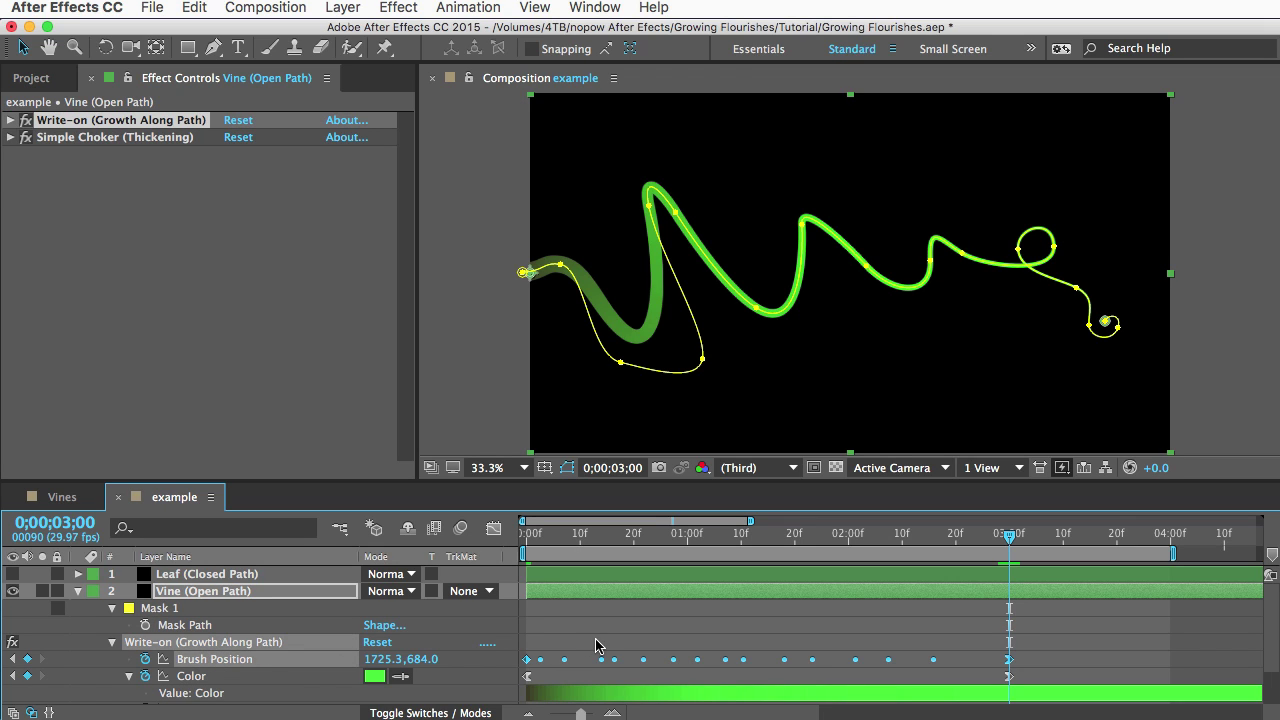
key("BackSpace")
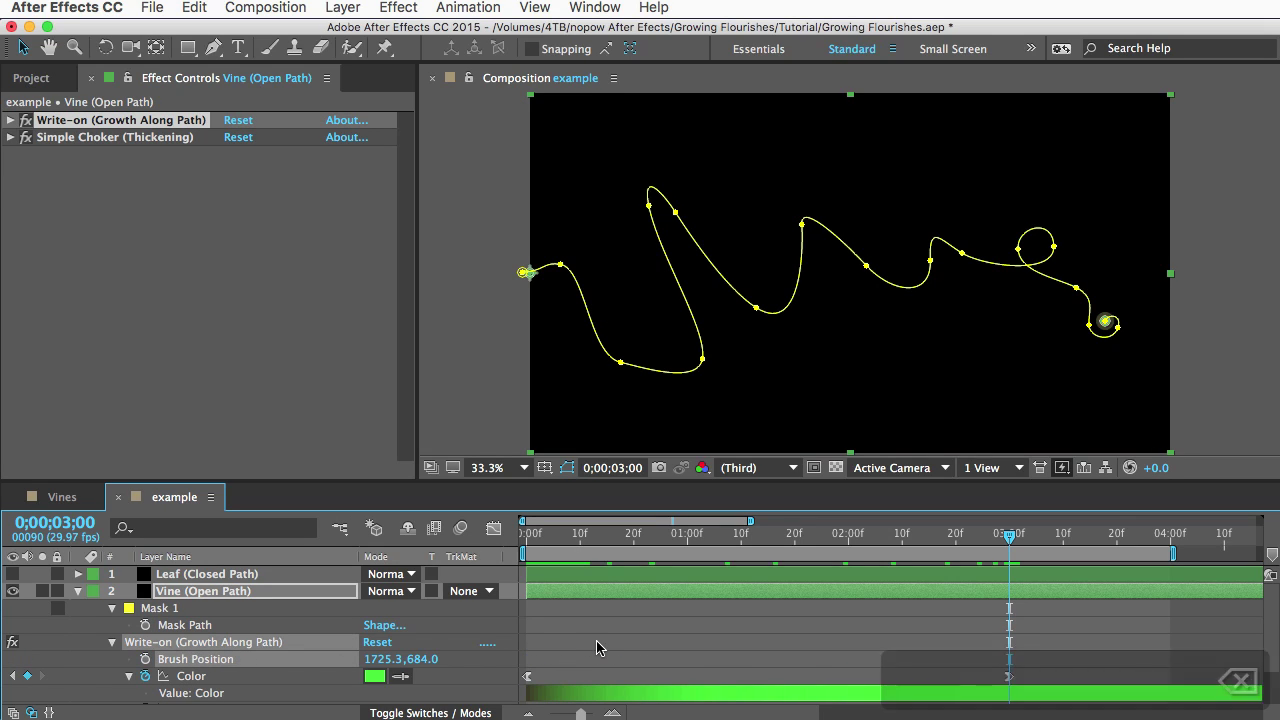
left_click_drag(676, 546, 510, 538)
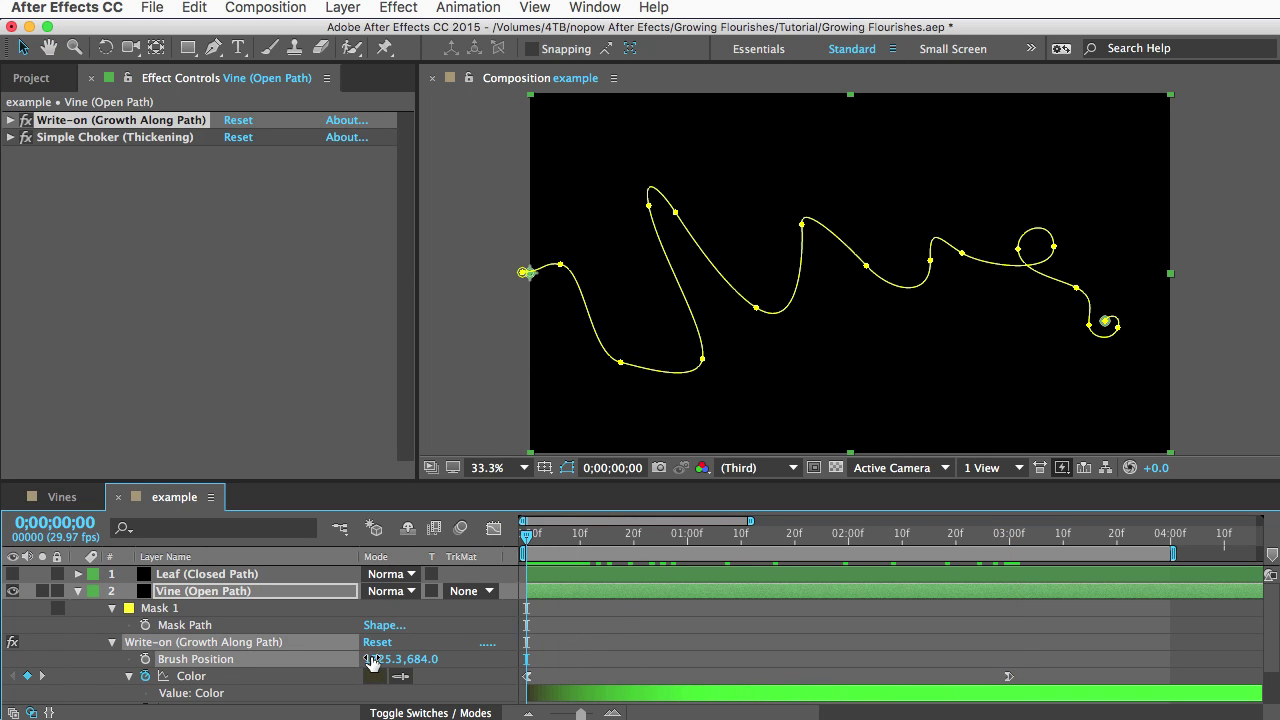
key("super+v")
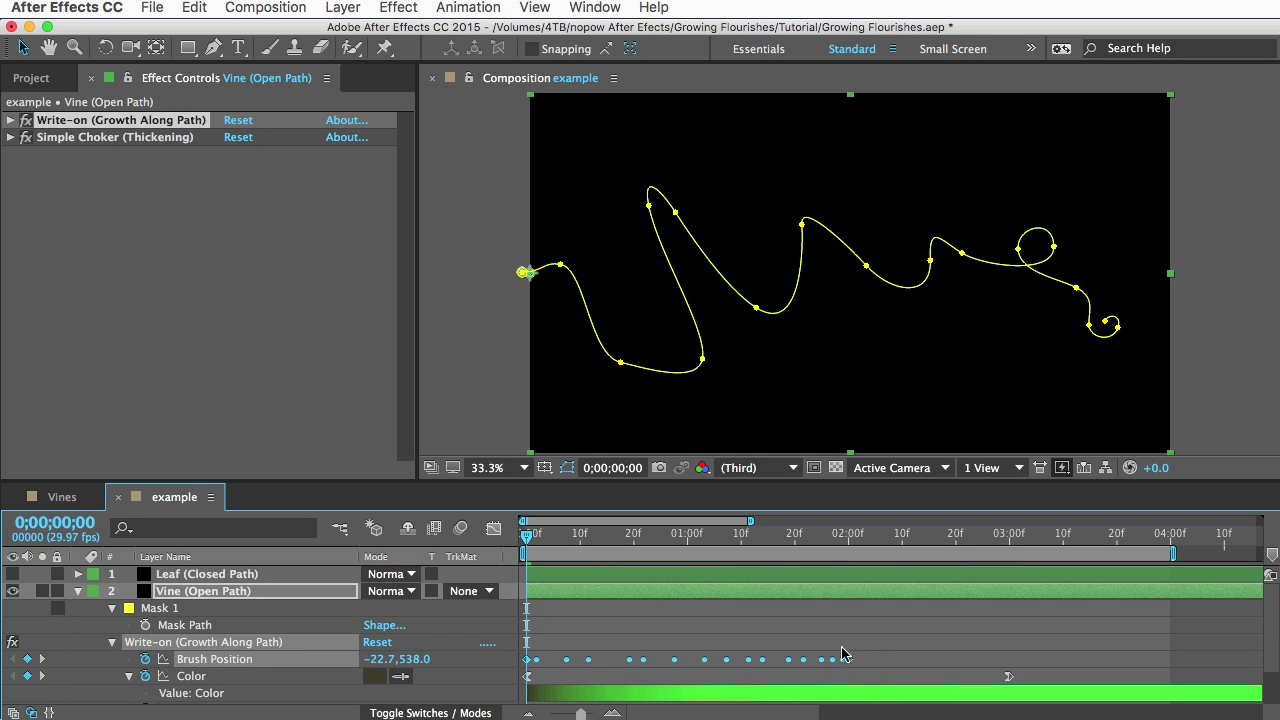
- Stretch the growth keyframes out to about three seconds and scrub to preview the vine growing
left_click_drag(846, 652, 1006, 669)
scroll(1006, 669, "right", 2)
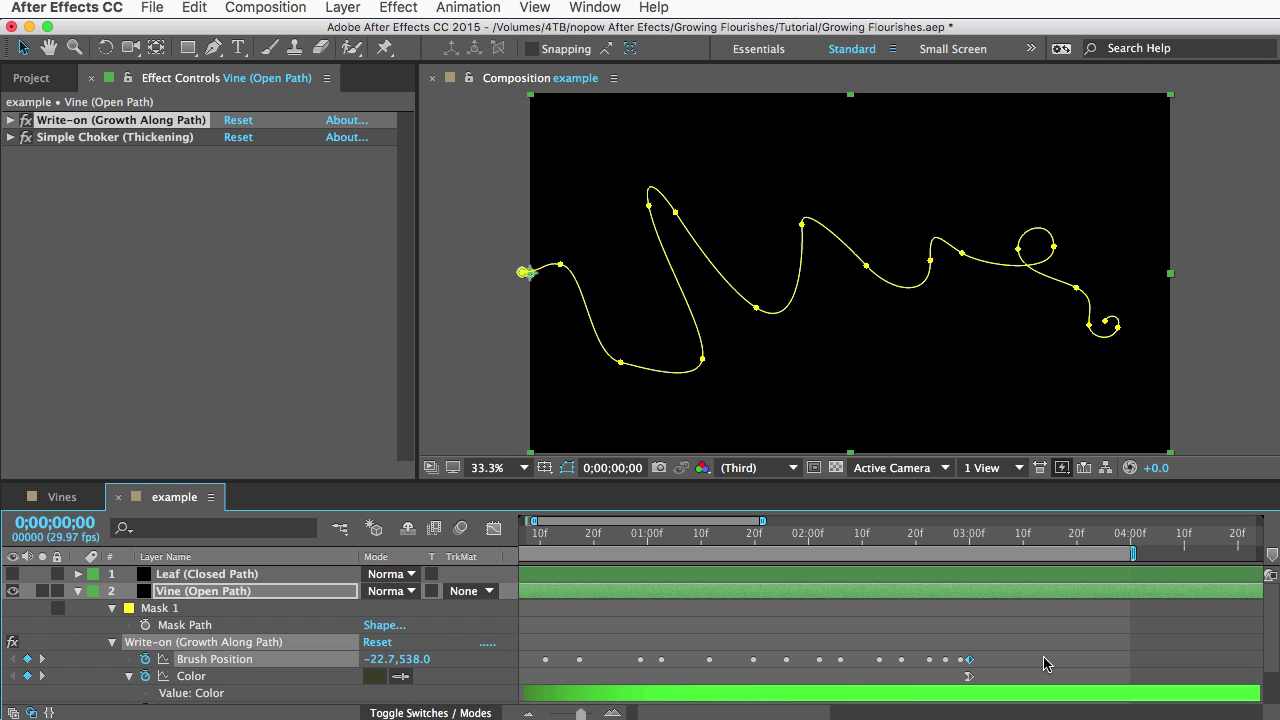
left_click_drag(692, 538, 996, 540)
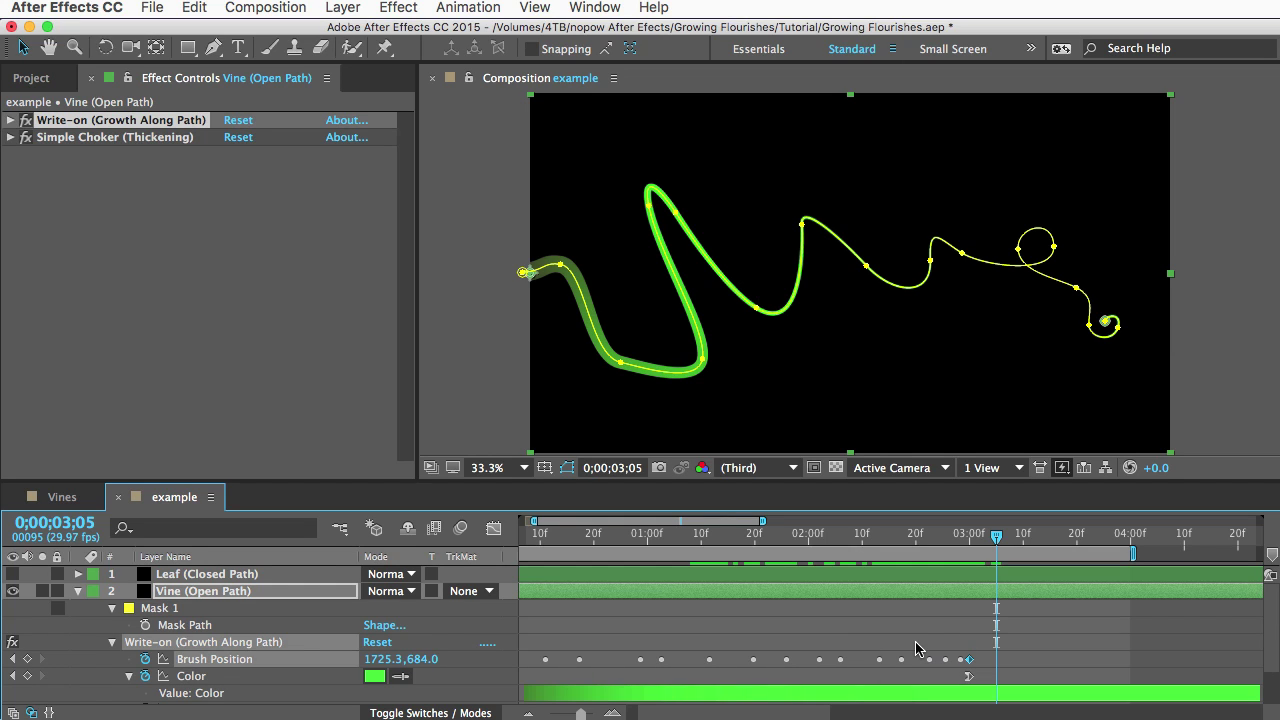
scroll(874, 645, "left", 2)
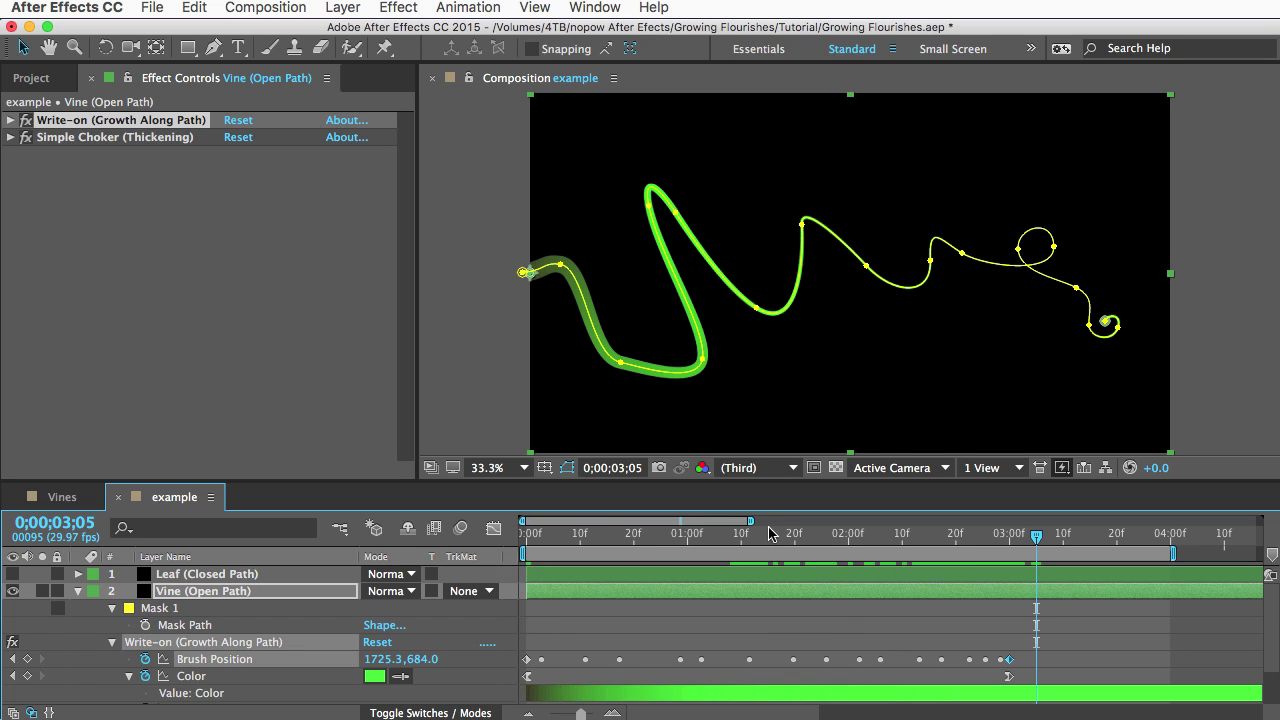
- Apply Easy Ease In to the vine's last Brush Position keyframe and raise its influence to 93%
left_click_drag(750, 521, 849, 194)
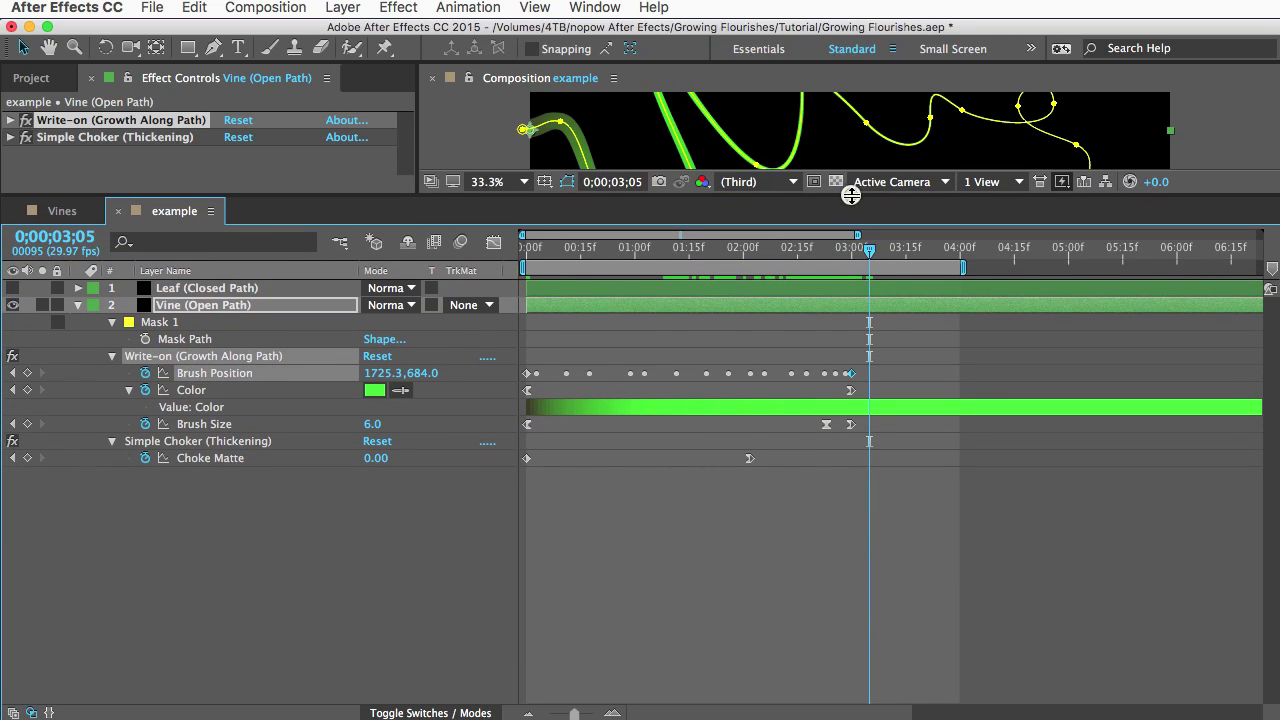
right_click(851, 374)
mouse_move(912, 610)
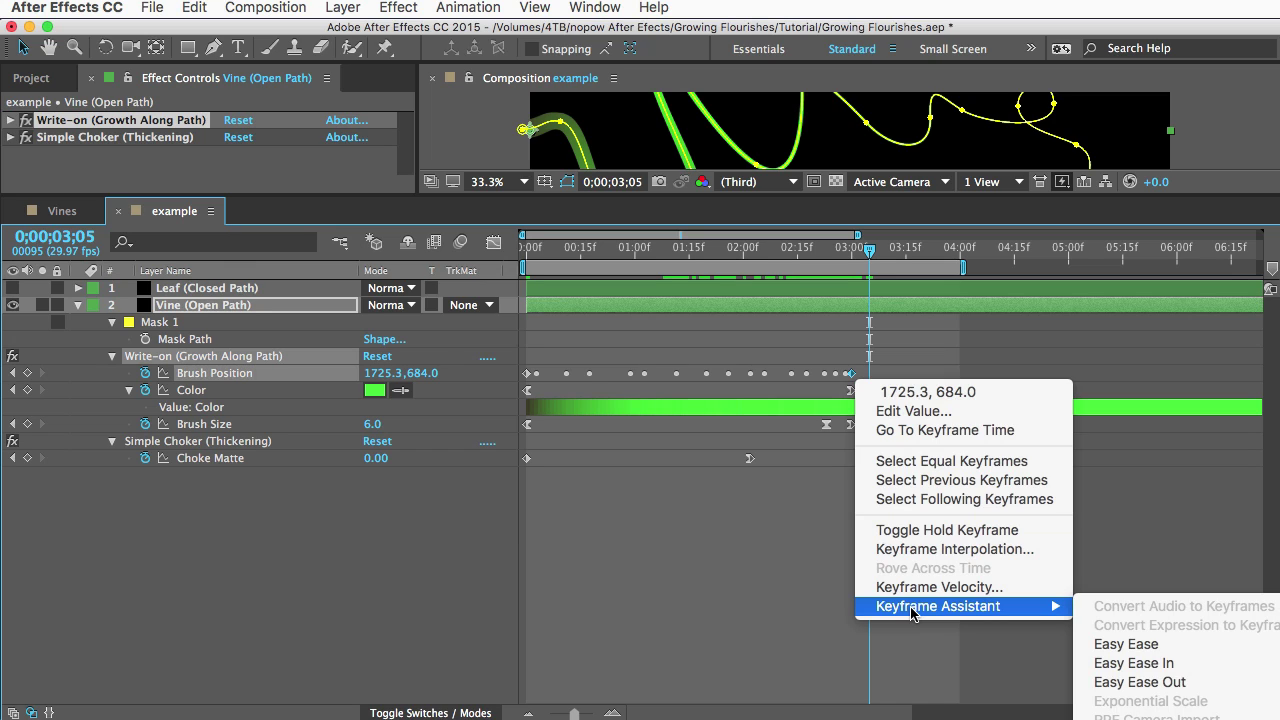
left_click(1140, 664)
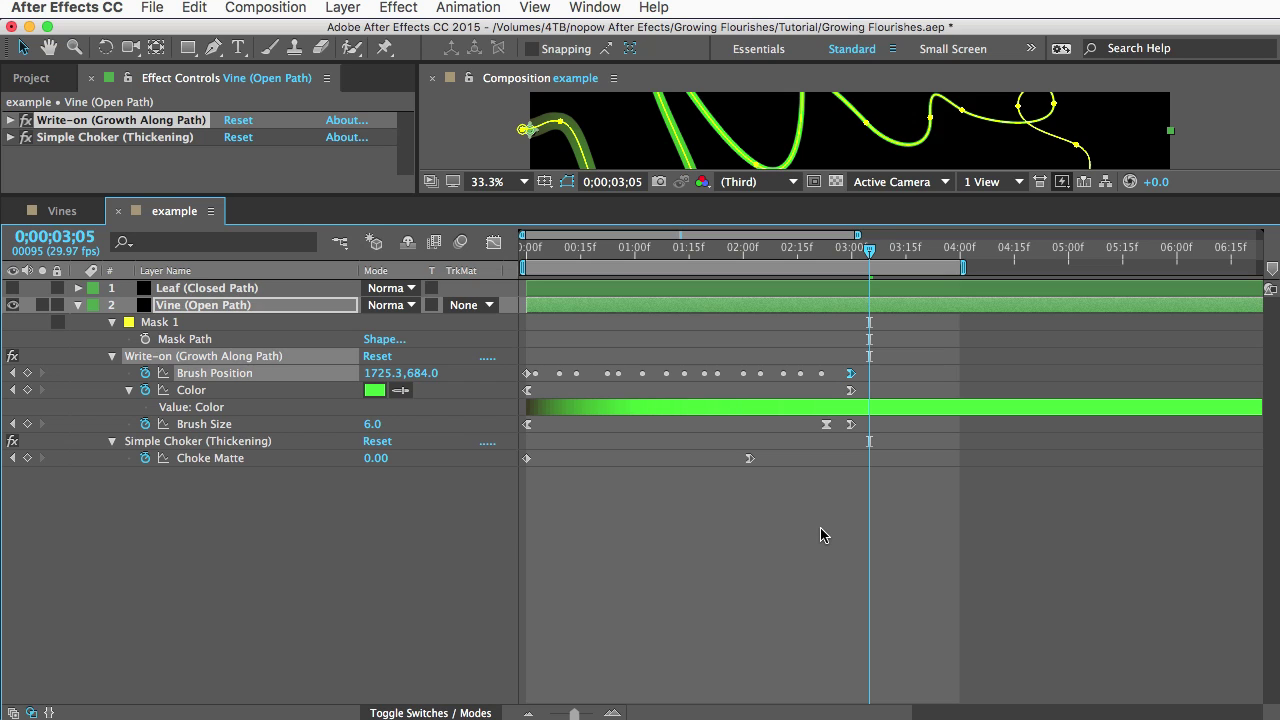
left_click(494, 243)
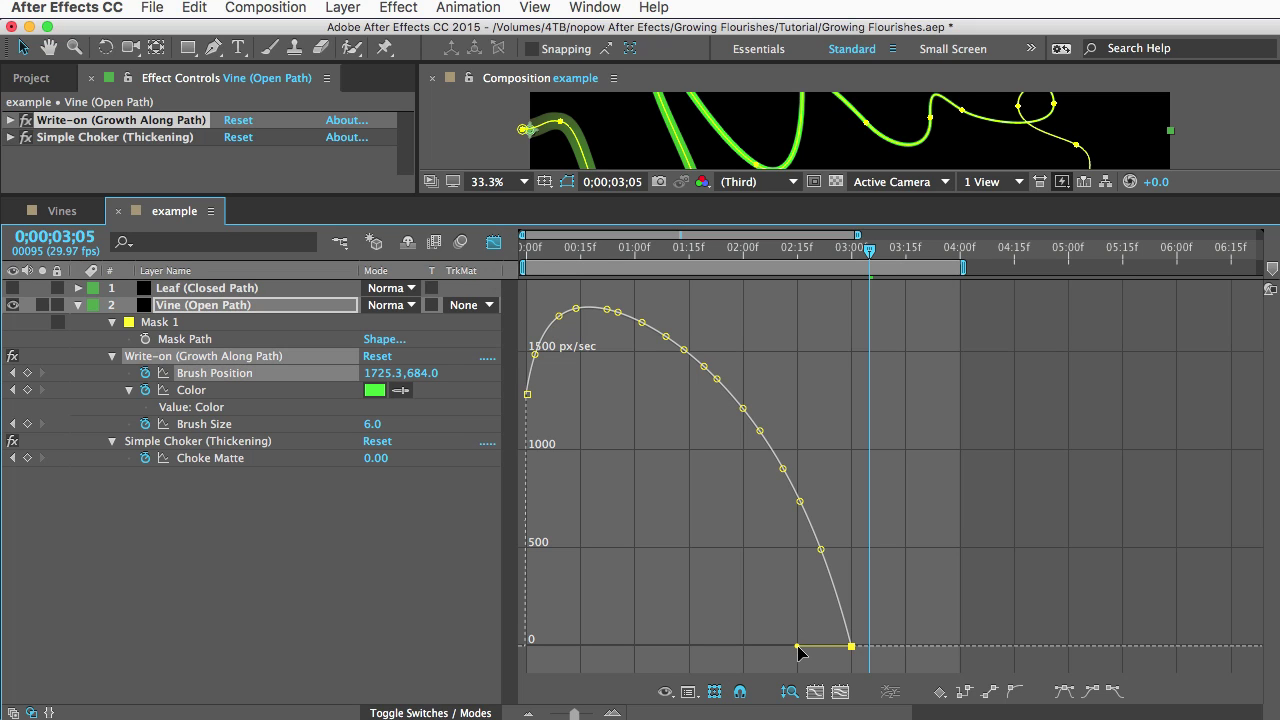
left_click_drag(797, 647, 704, 648)
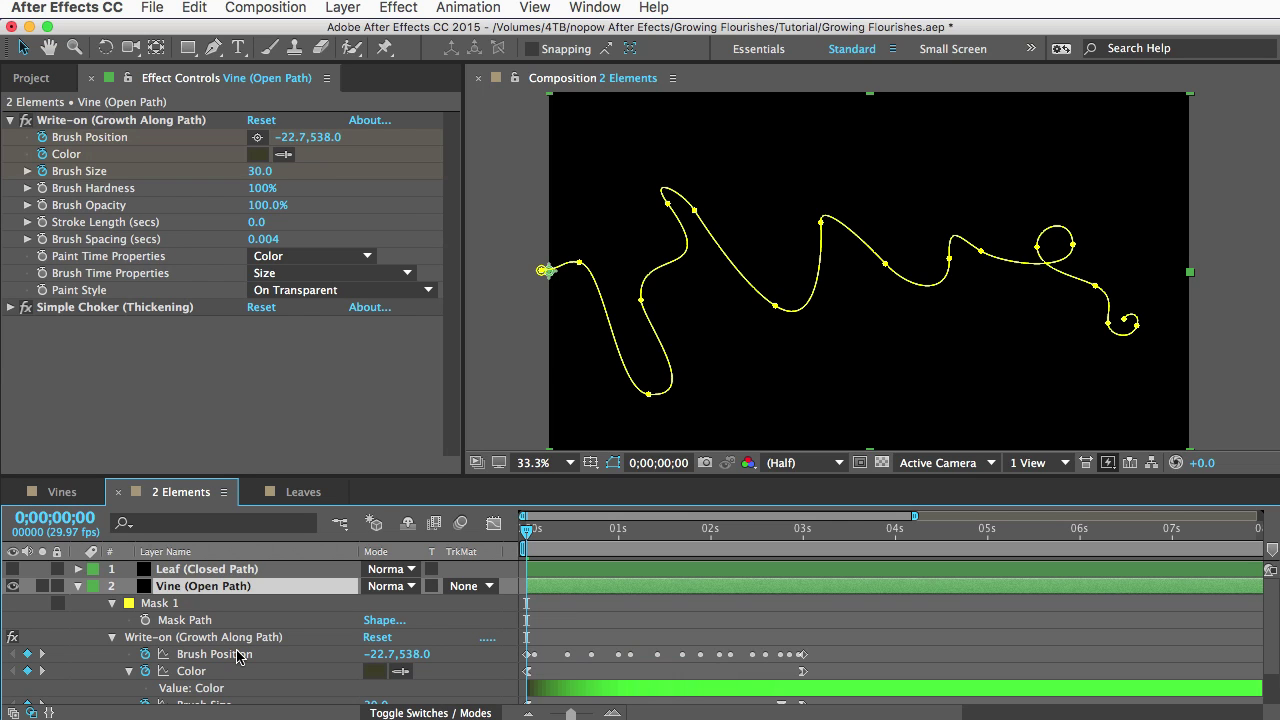
- Delete the old vine mask path and draw a new open S-curve ending in a curl
left_click(200, 620)
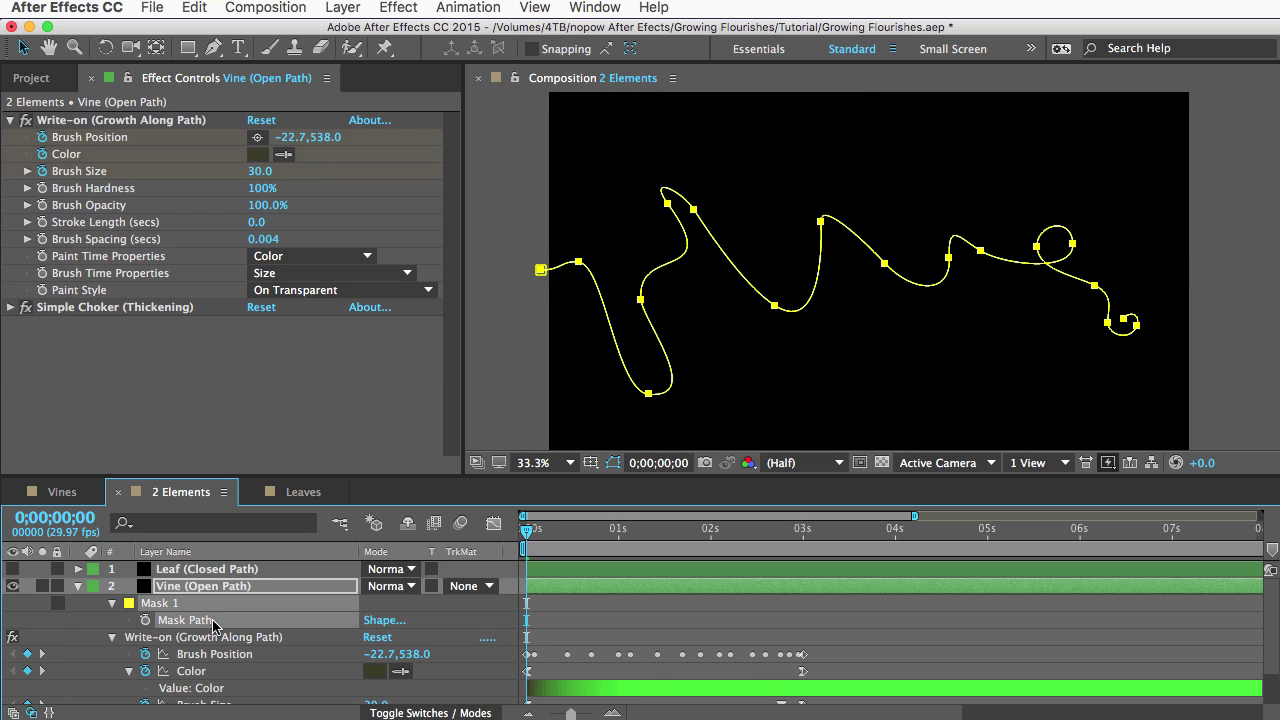
key("Delete")
key("g")
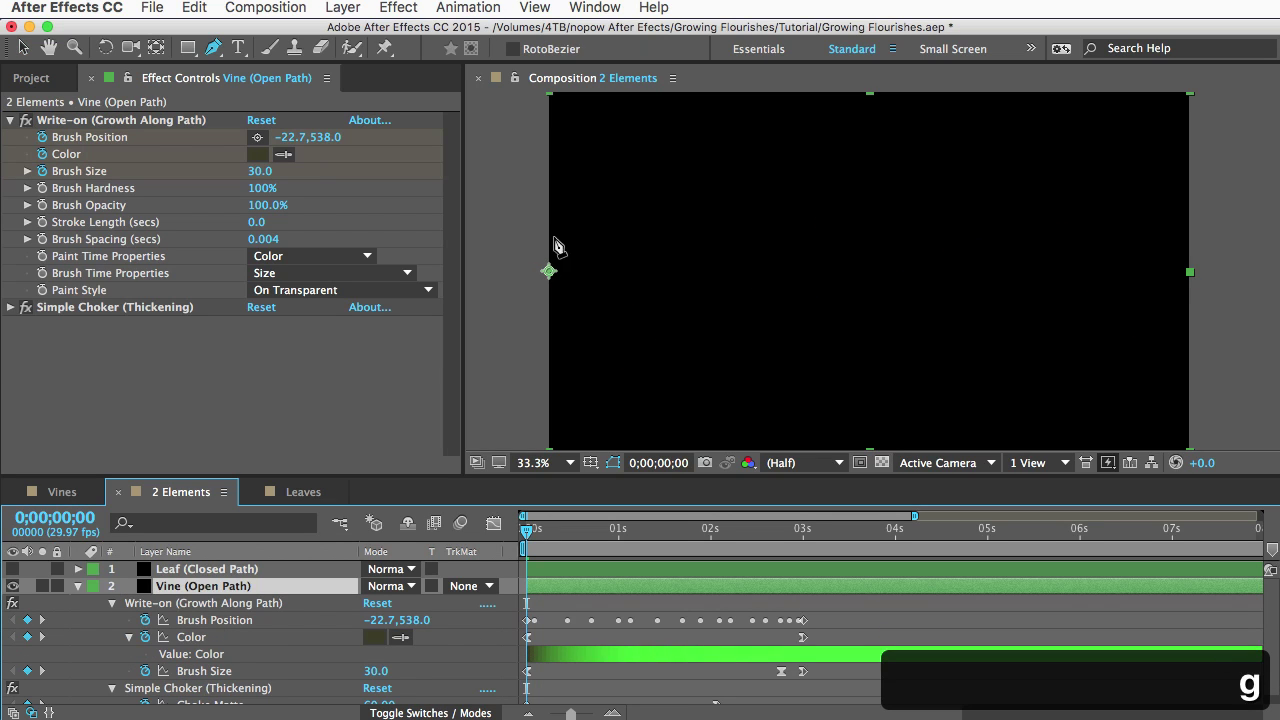
left_click_drag(547, 272, 609, 272)
left_click_drag(693, 211, 774, 210)
left_click_drag(876, 336, 983, 332)
left_click_drag(979, 248, 1034, 240)
left_click_drag(1078, 290, 1131, 246)
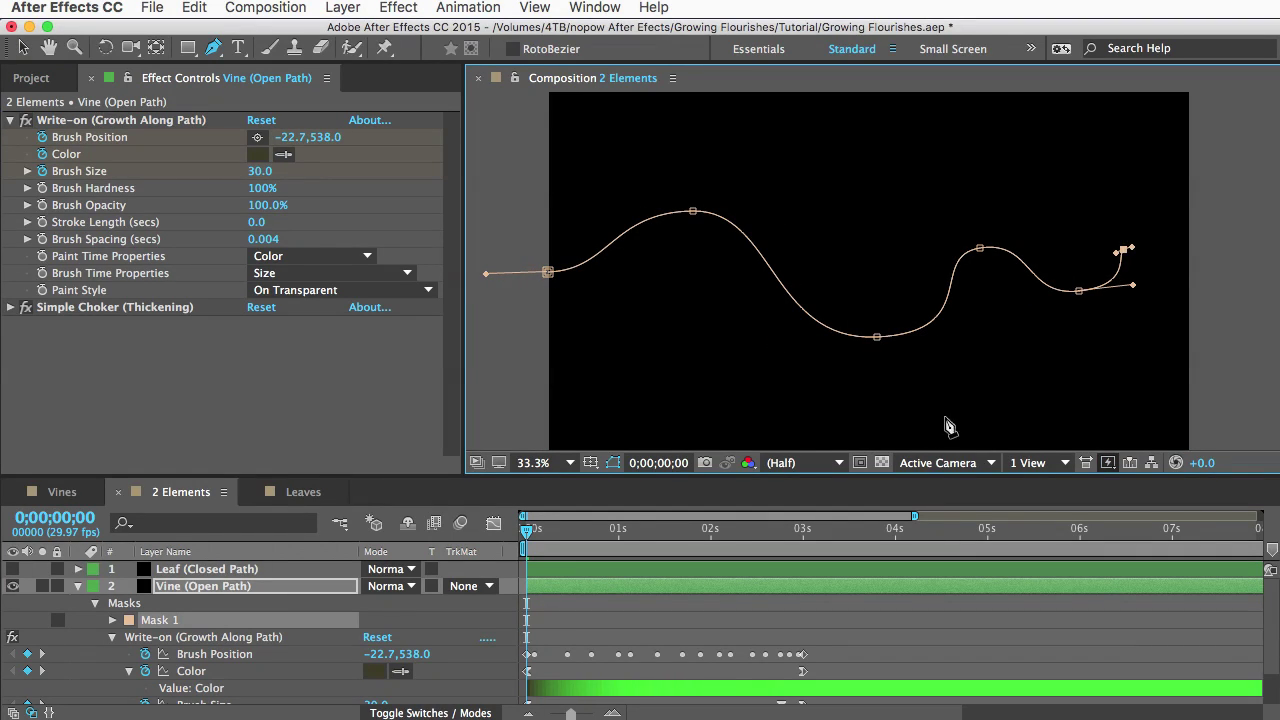
left_click(113, 620)
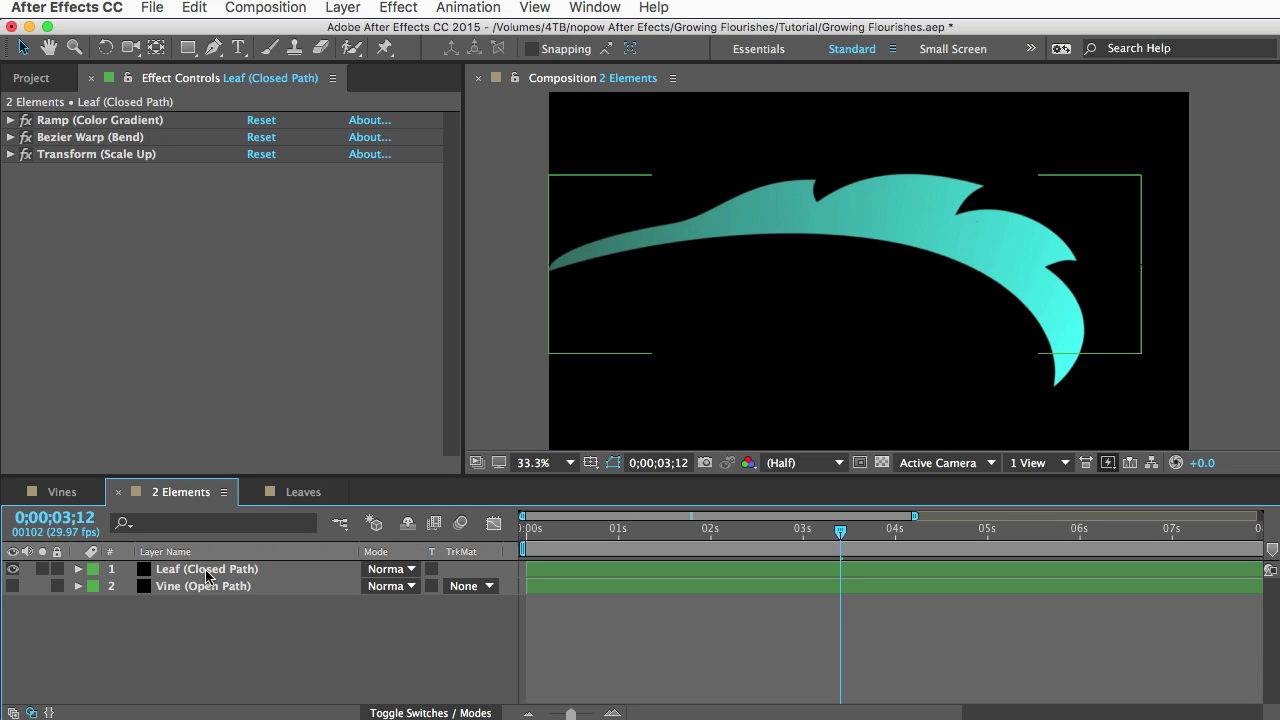
- Reveal the Leaf layer's Mask Path keyframes and move the playhead to 0;00;03;00
left_click(206, 573)
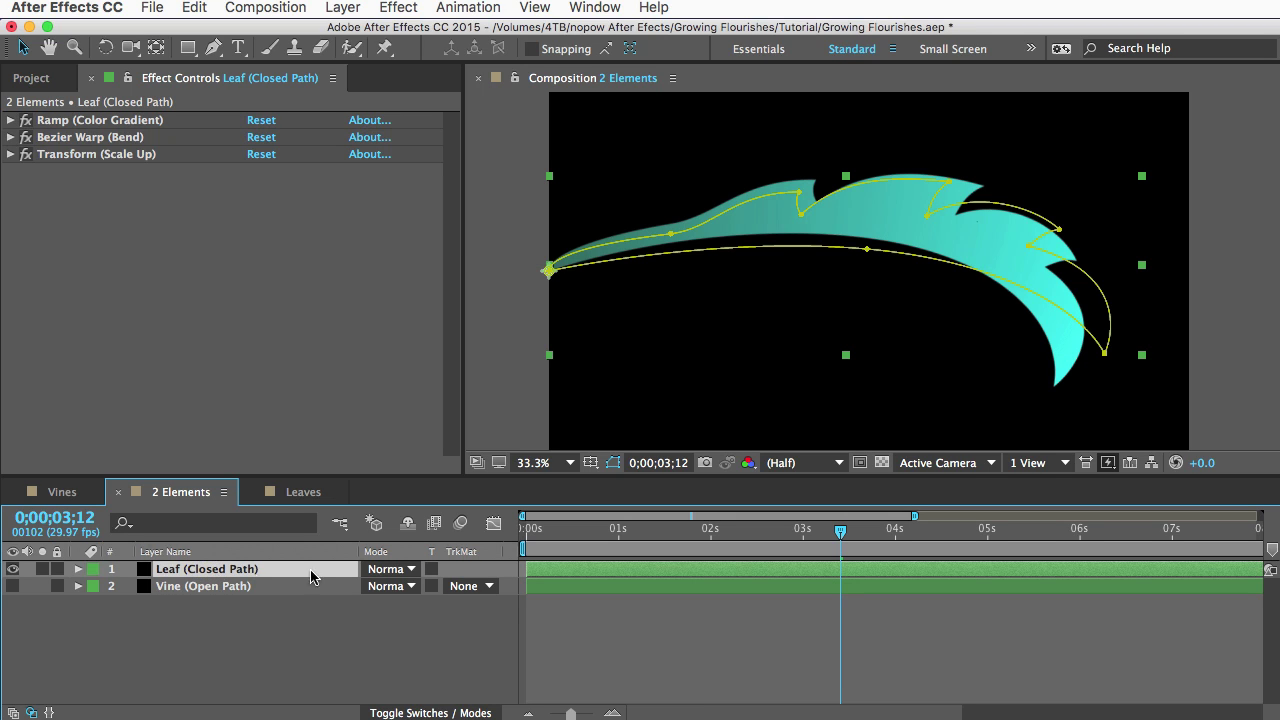
left_click_drag(840, 530, 776, 548)
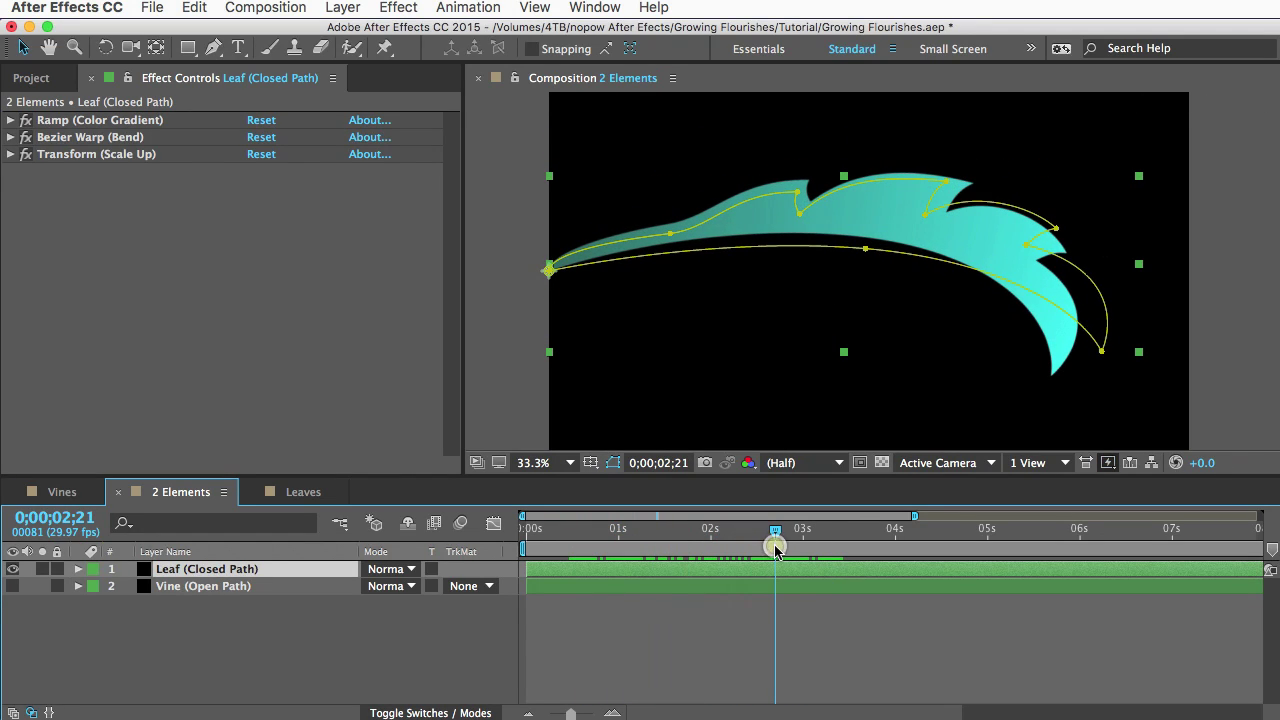
left_click(306, 572)
key("u")
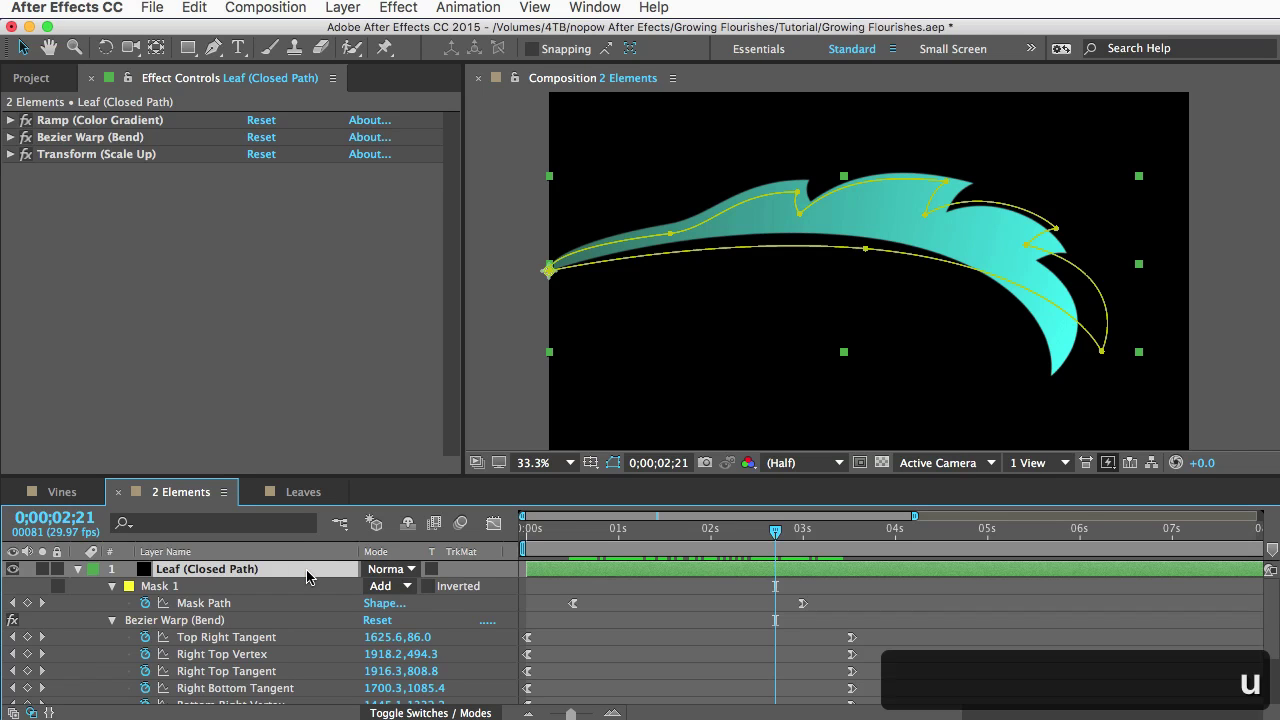
left_click_drag(543, 599, 845, 614)
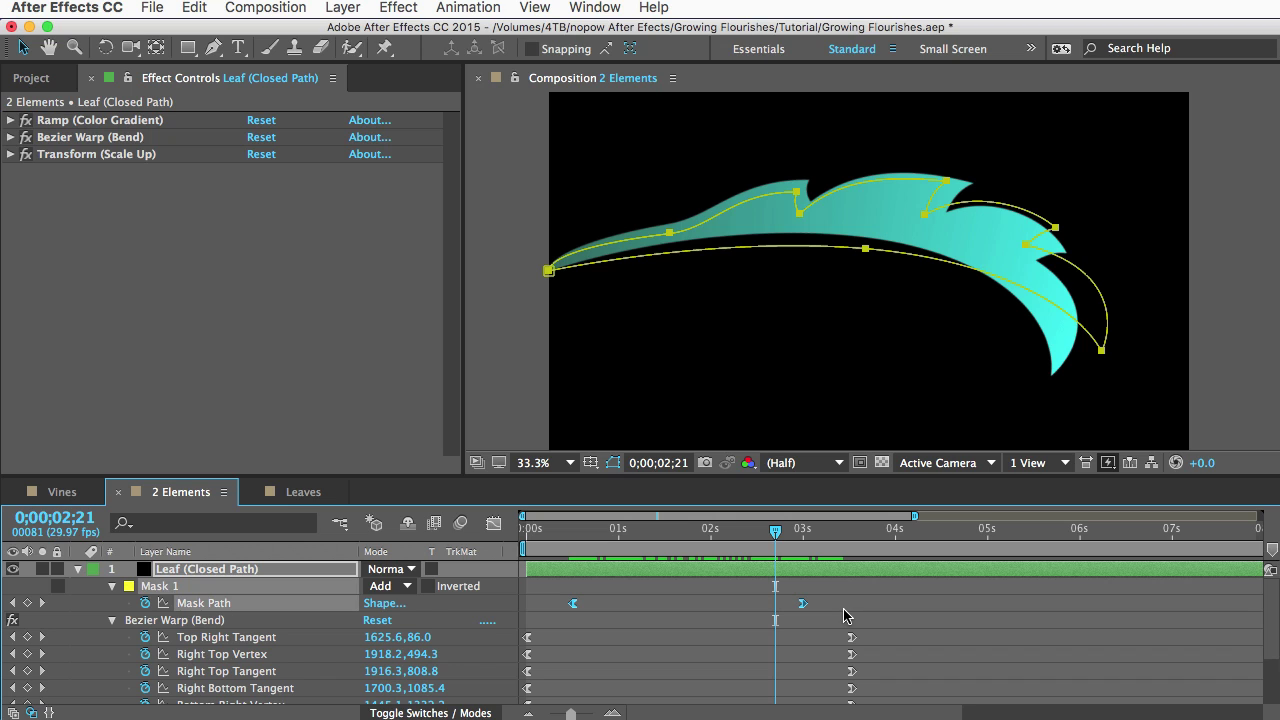
left_click(845, 612)
left_click_drag(775, 533, 803, 537)
left_click(805, 569)
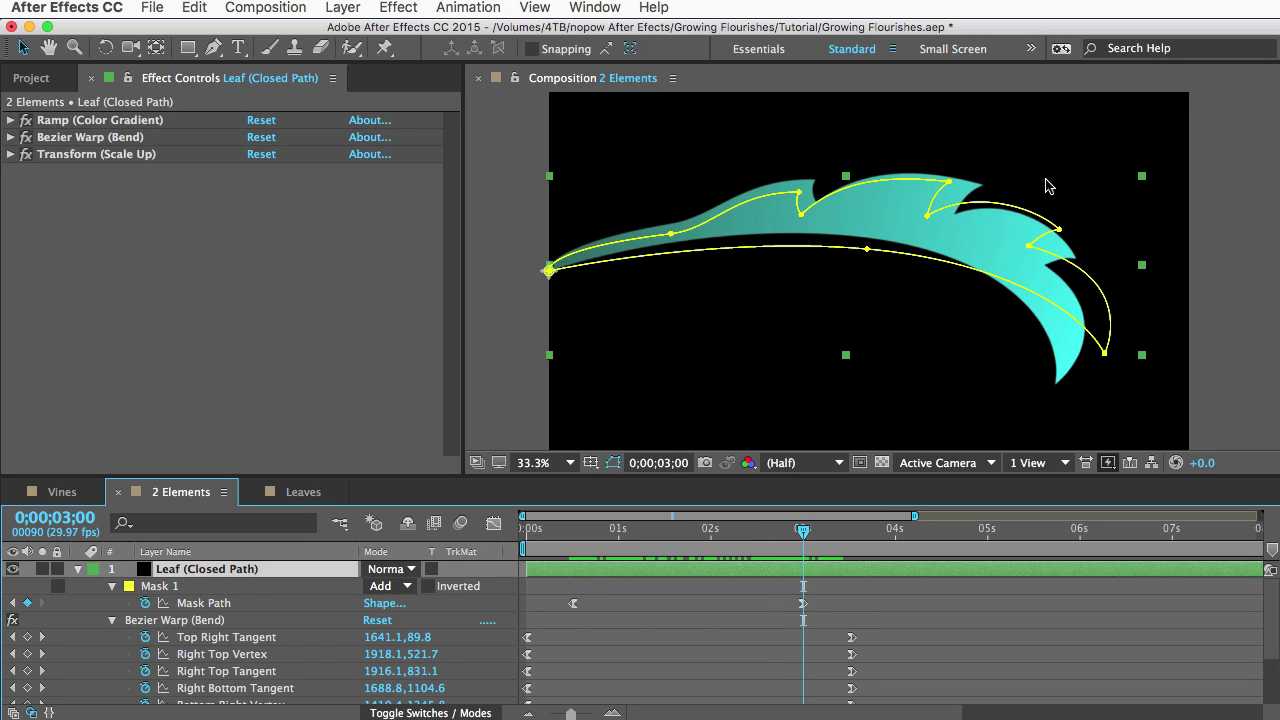
- Pull the leaf tip right and raise two outline points into taller spikes, then scrub to preview
left_click_drag(1063, 235, 1157, 210)
left_click(946, 185)
left_click_drag(946, 183, 1046, 141)
left_click_drag(799, 192, 876, 124)
left_click_drag(800, 532, 752, 532)
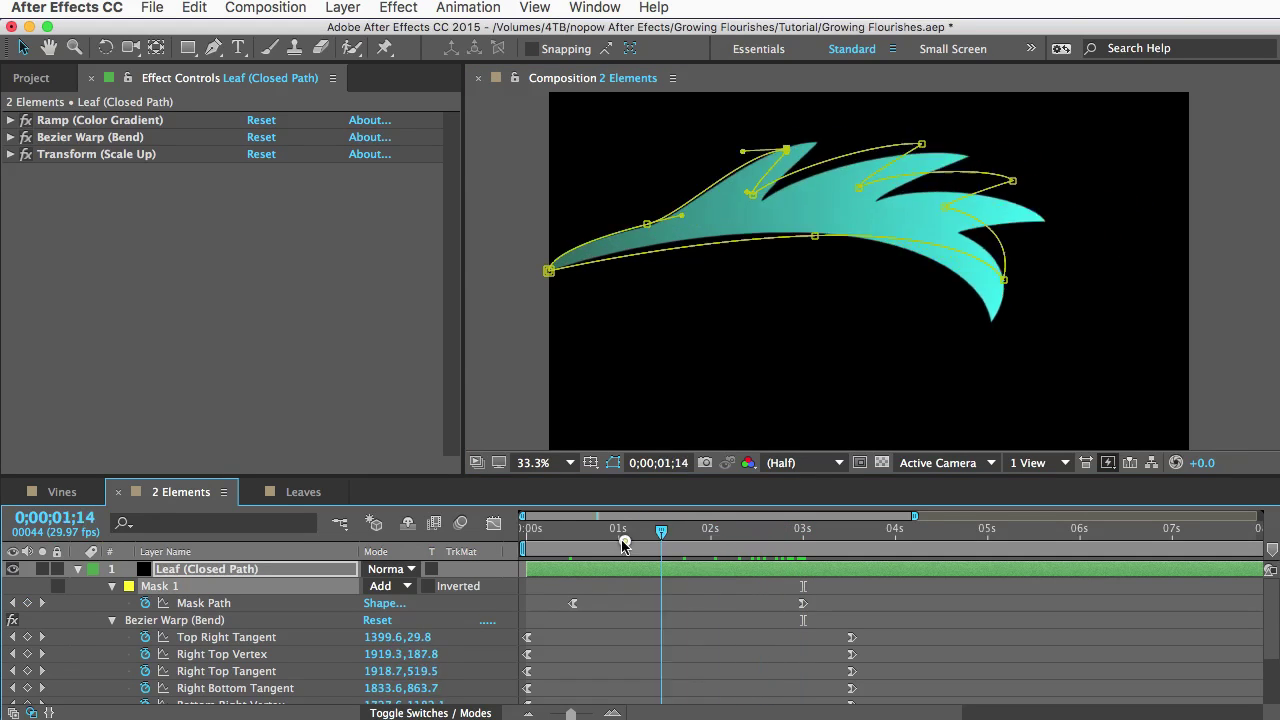
left_click_drag(617, 545, 787, 551)
left_click(333, 568)
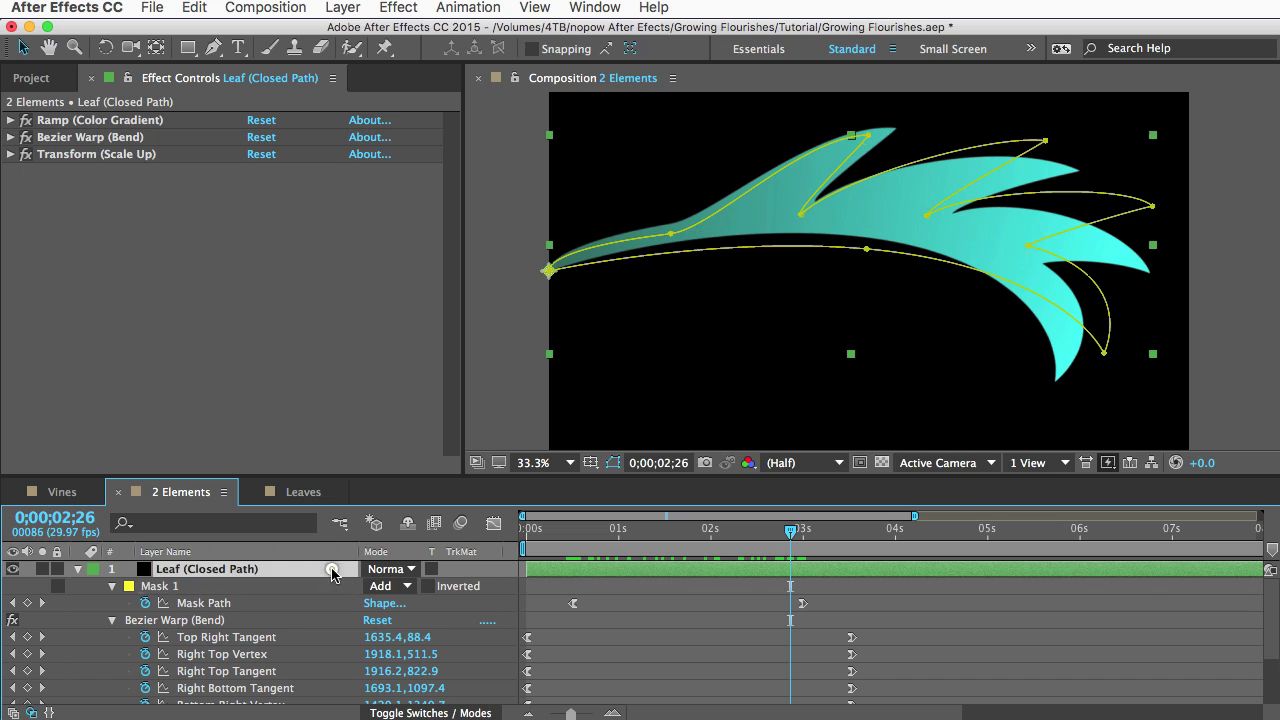
left_click(44, 122)
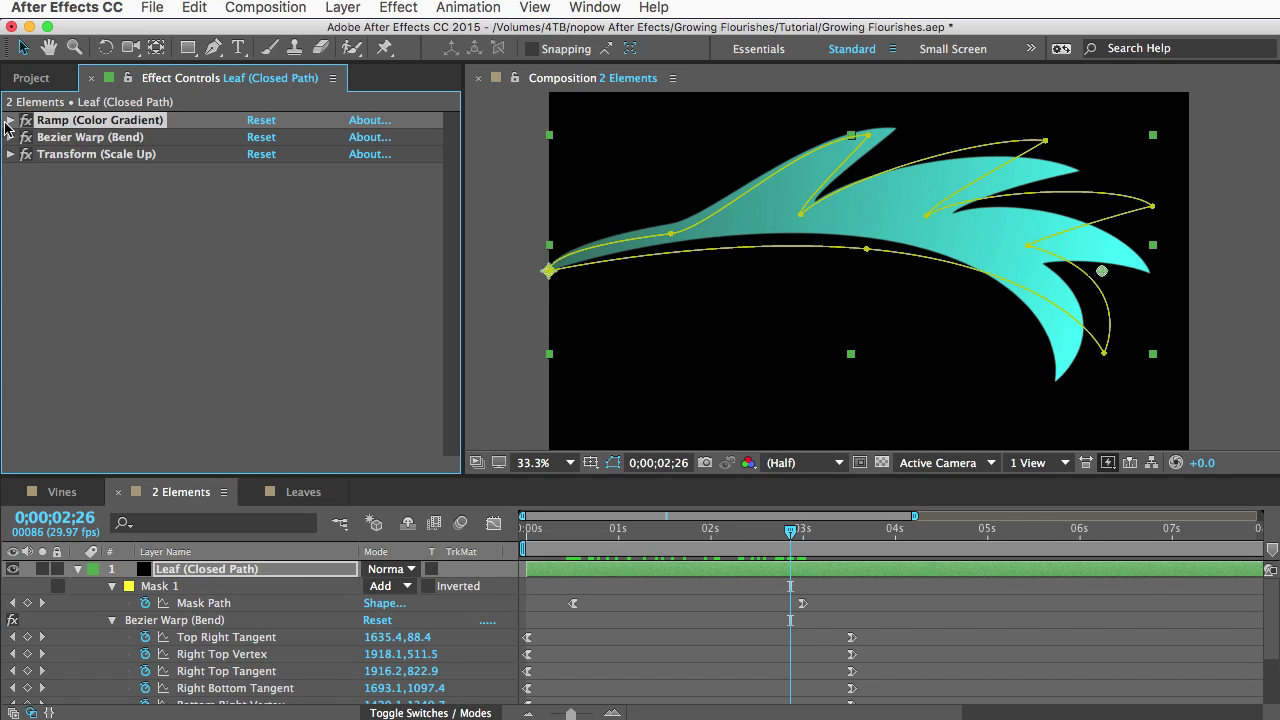
left_click(8, 121)
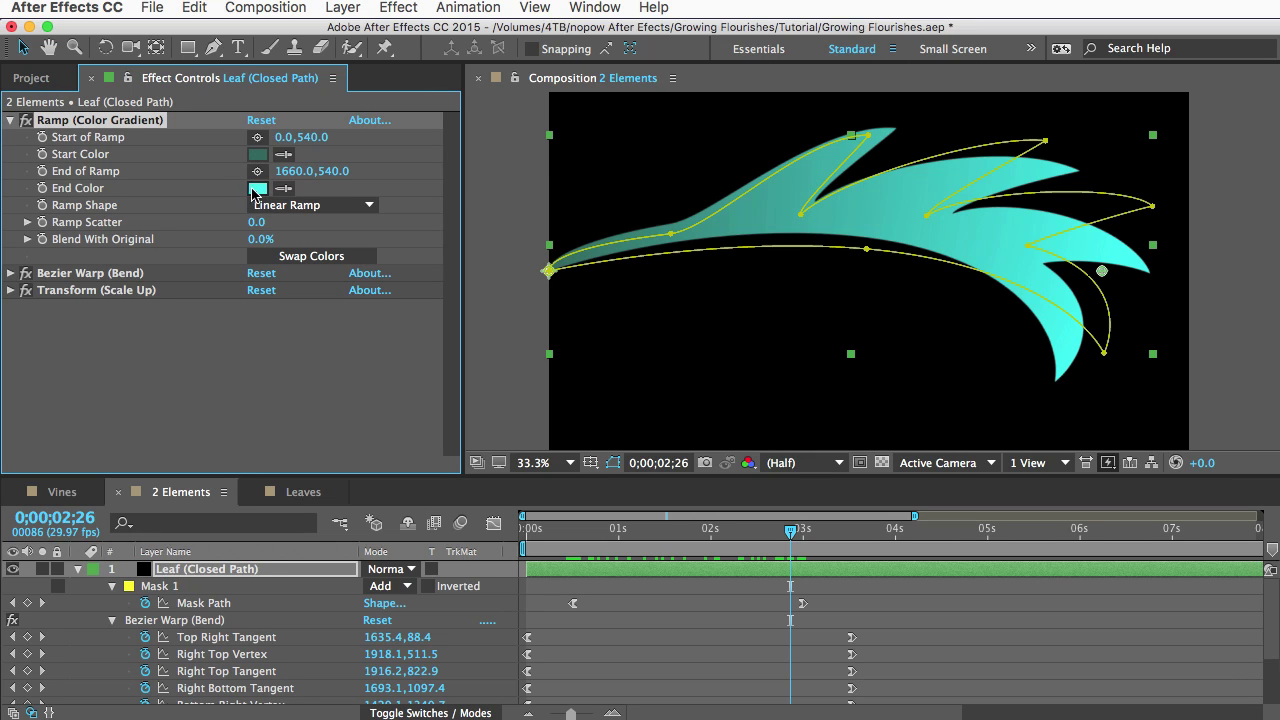
left_click(10, 120)
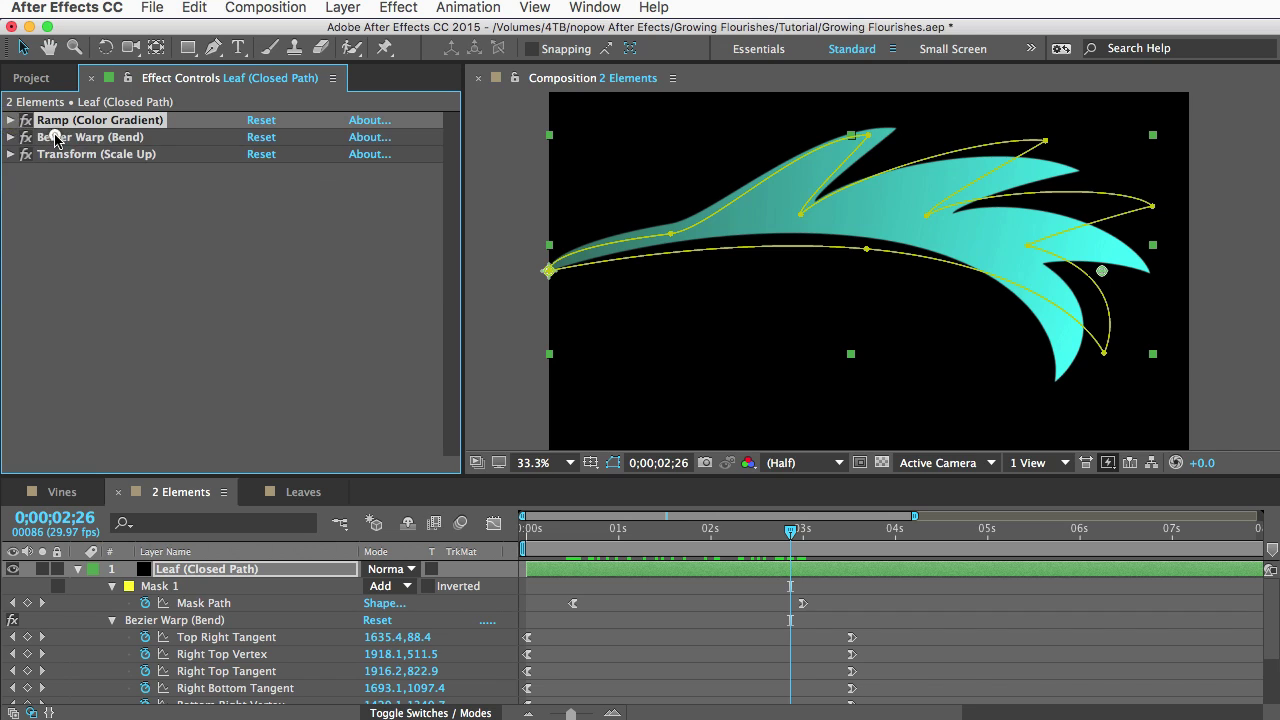
left_click(55, 138)
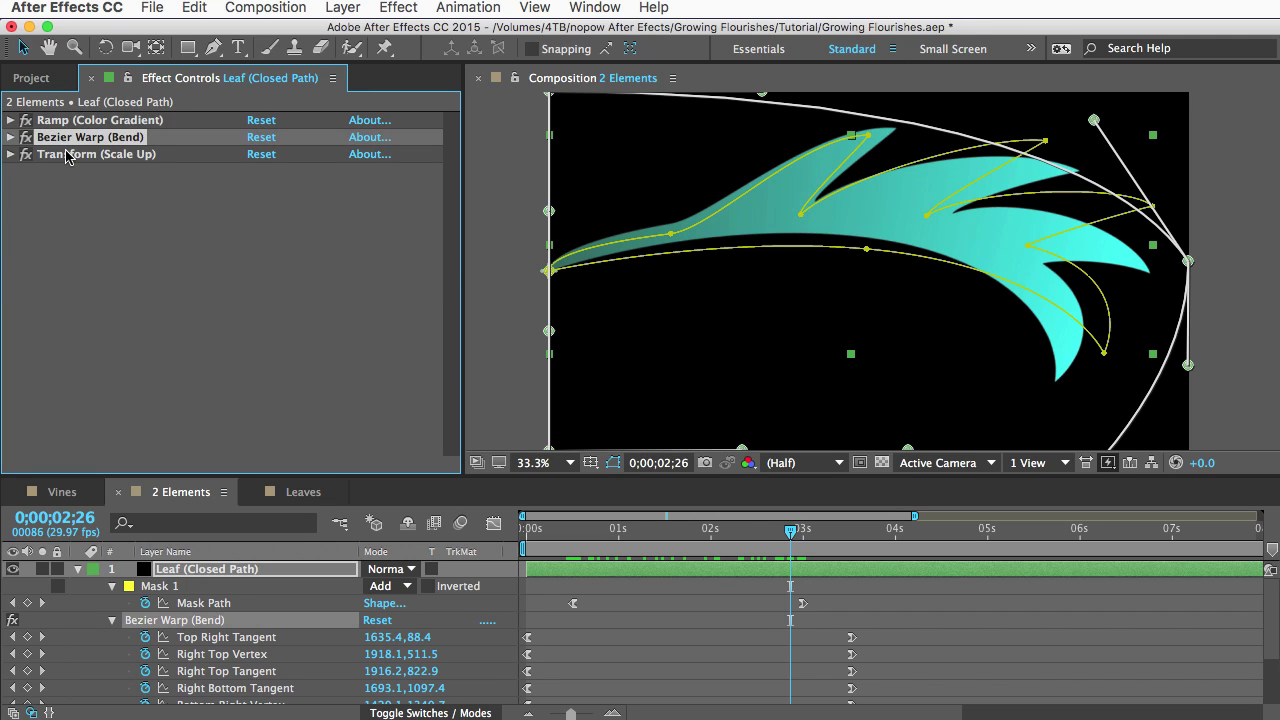
left_click(66, 154)
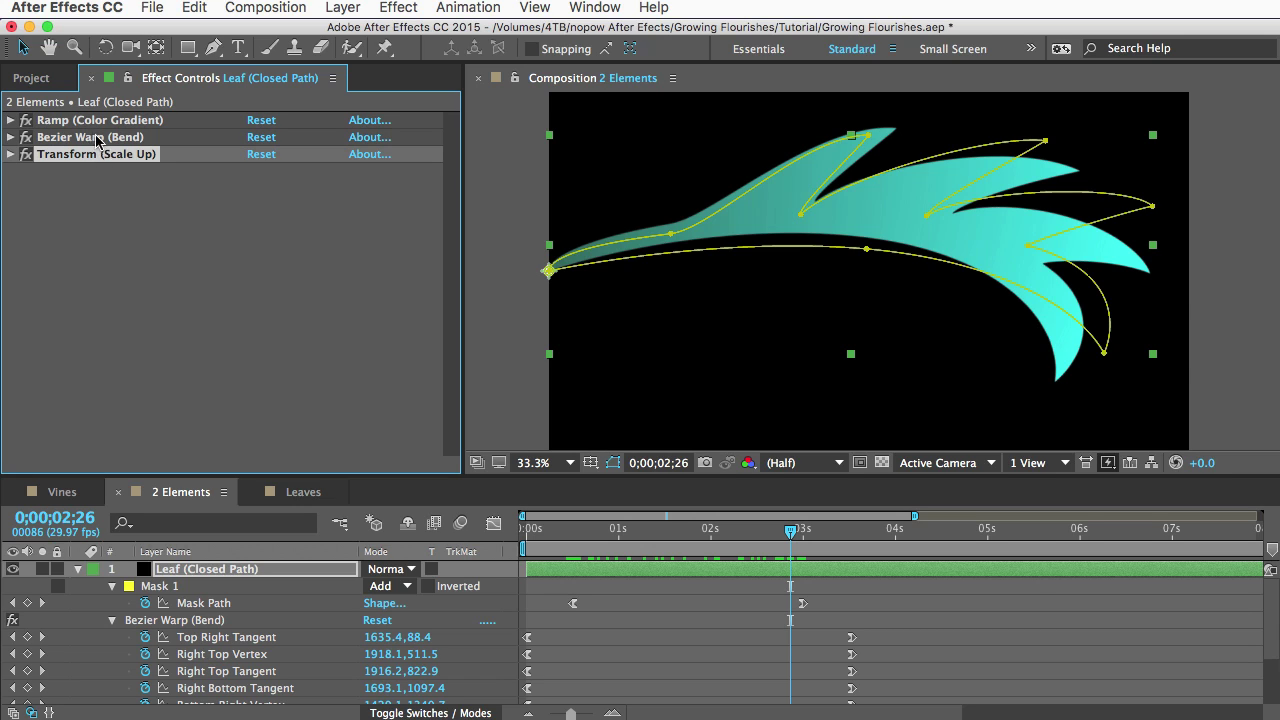
left_click(98, 138)
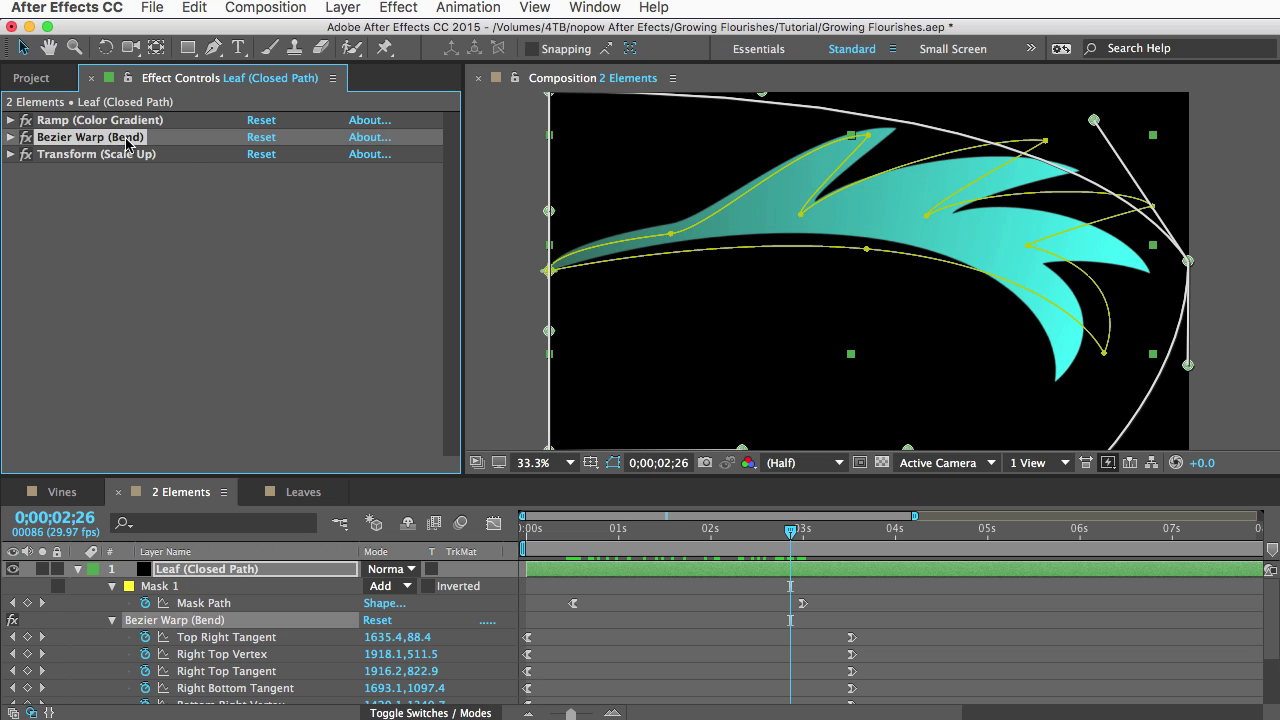
left_click_drag(791, 530, 603, 580)
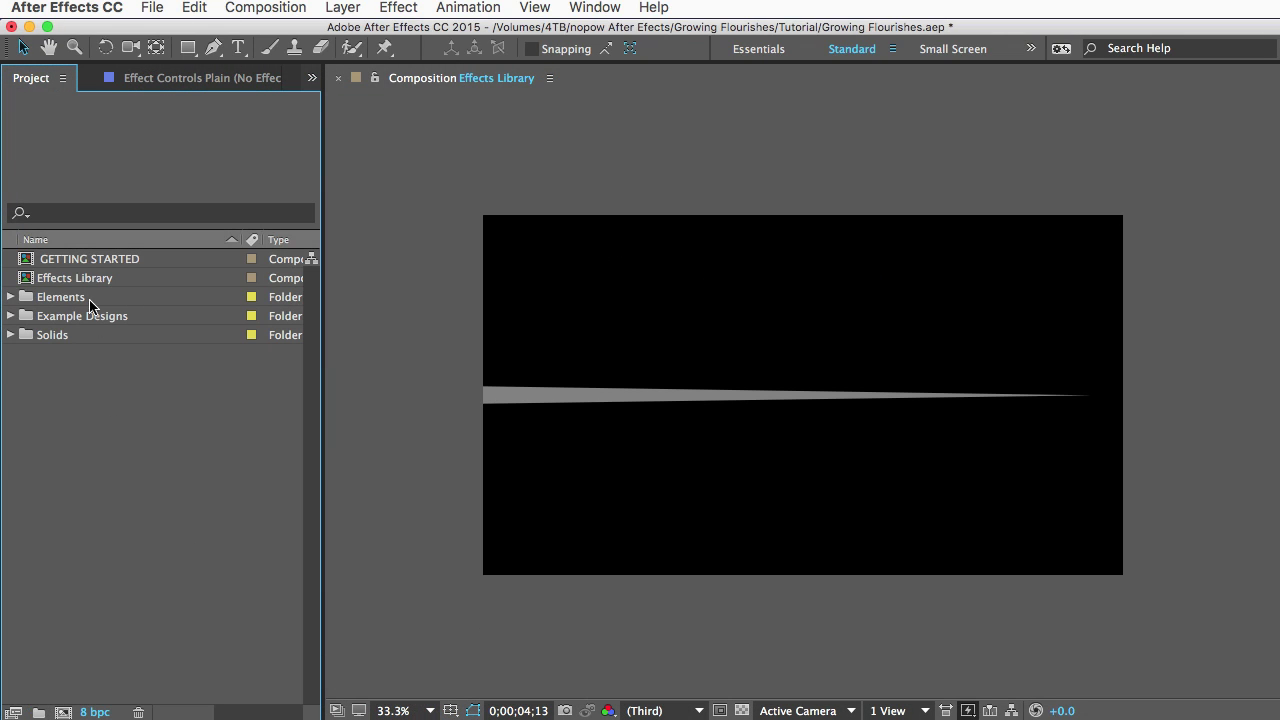
- Open the Effects Library composition and move the playhead back in time
left_click(72, 279)
double_click(71, 280)
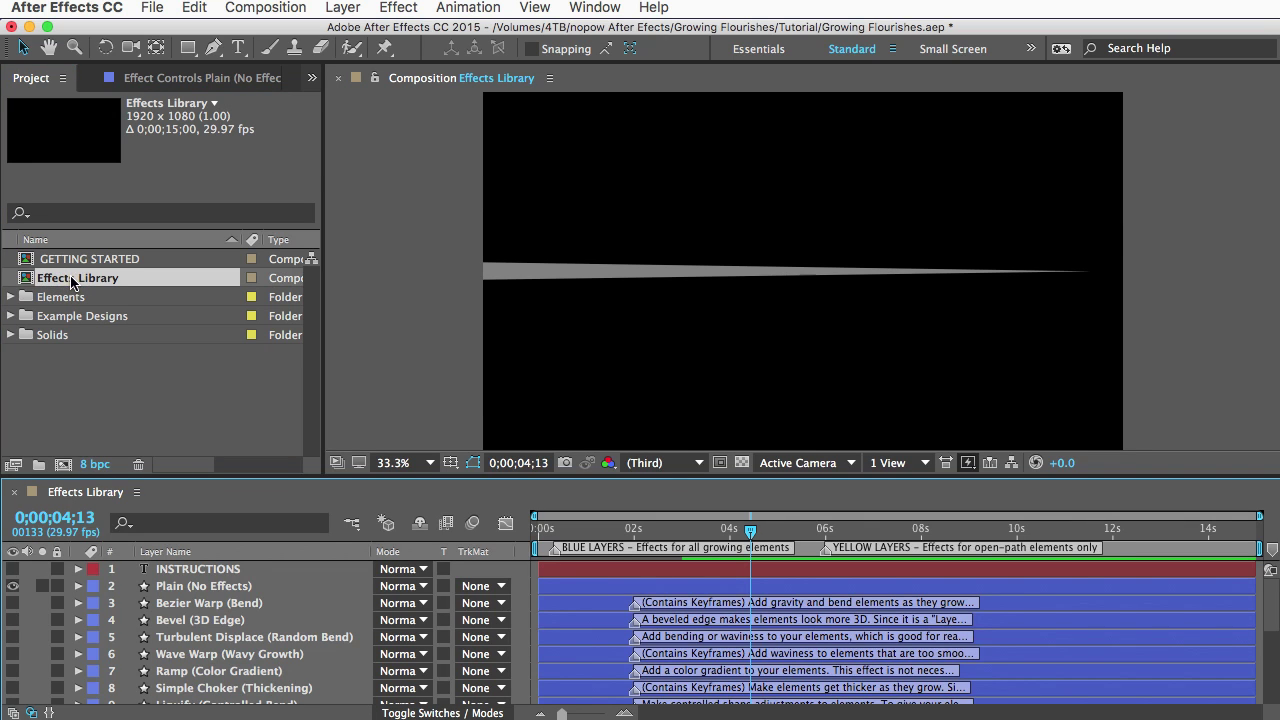
mouse_move(1268, 610)
left_mouse_down()
mouse_move(1275, 677)
mouse_move(1272, 598)
left_mouse_up()
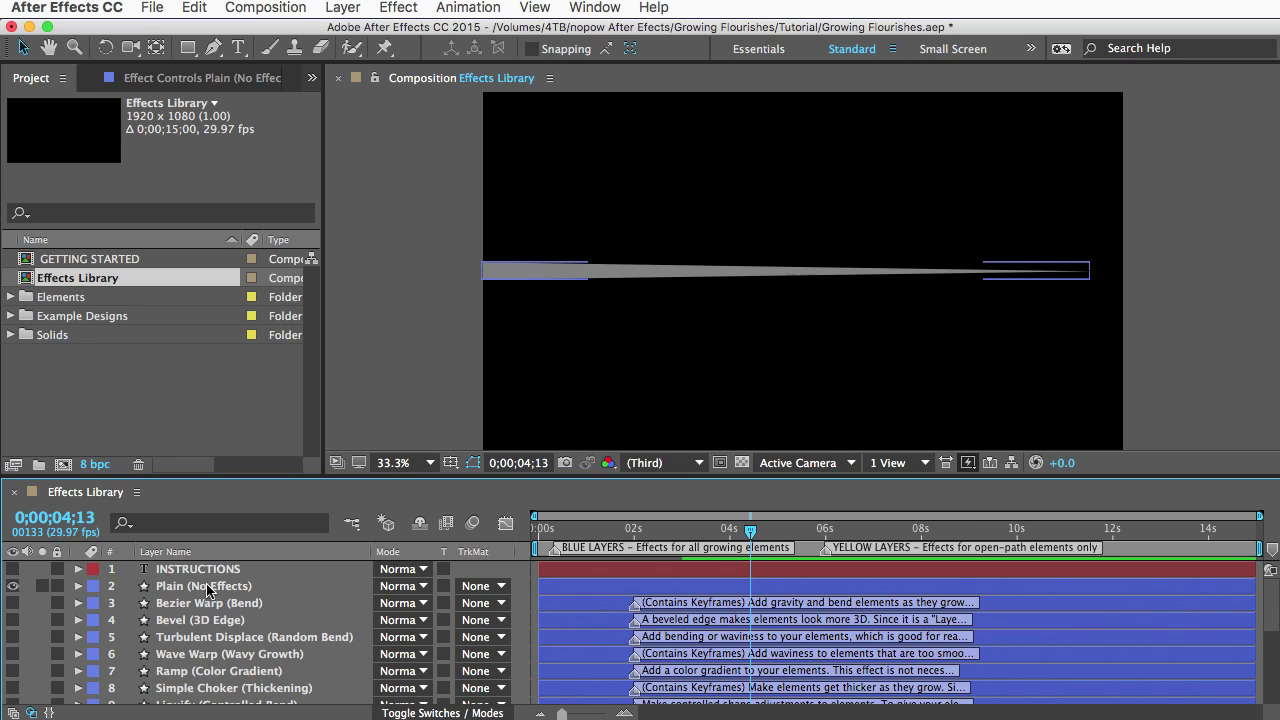
left_click_drag(750, 532, 703, 574)
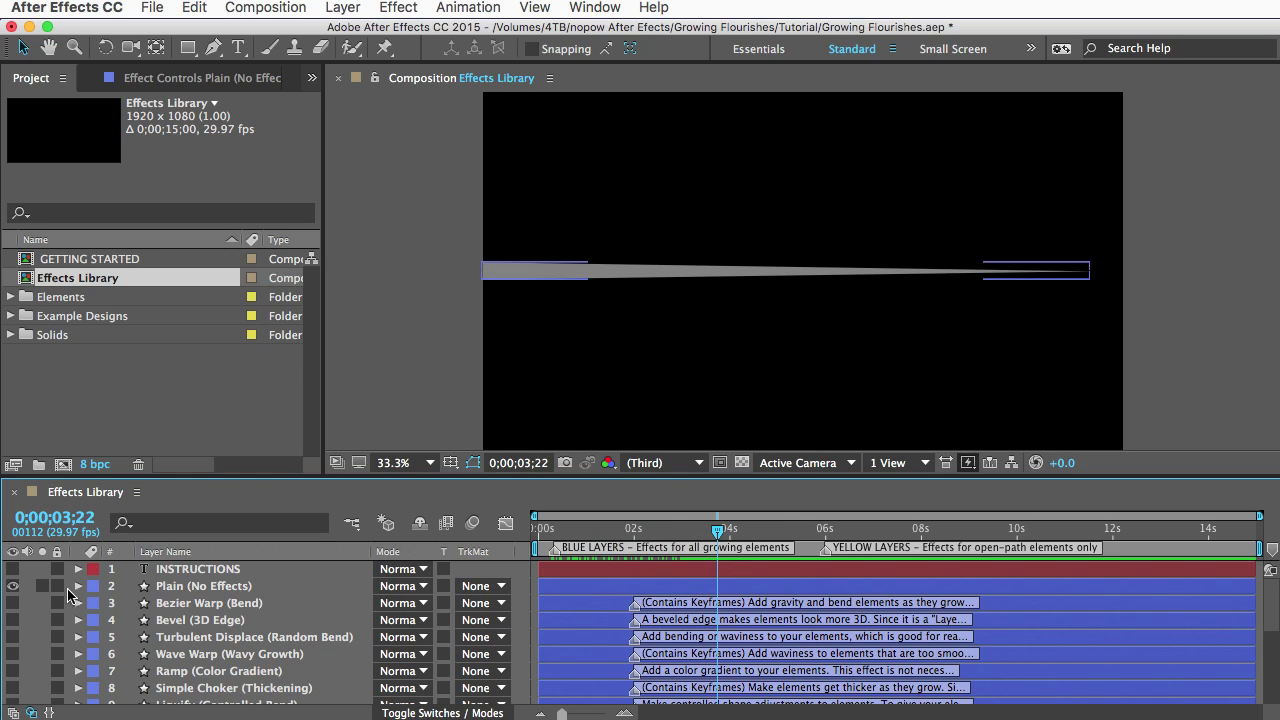
- Hide the Plain and Bezier Warp layers, show Turbulent Displace (Random Bend), and read its marker
left_click(12, 588)
left_click(12, 603)
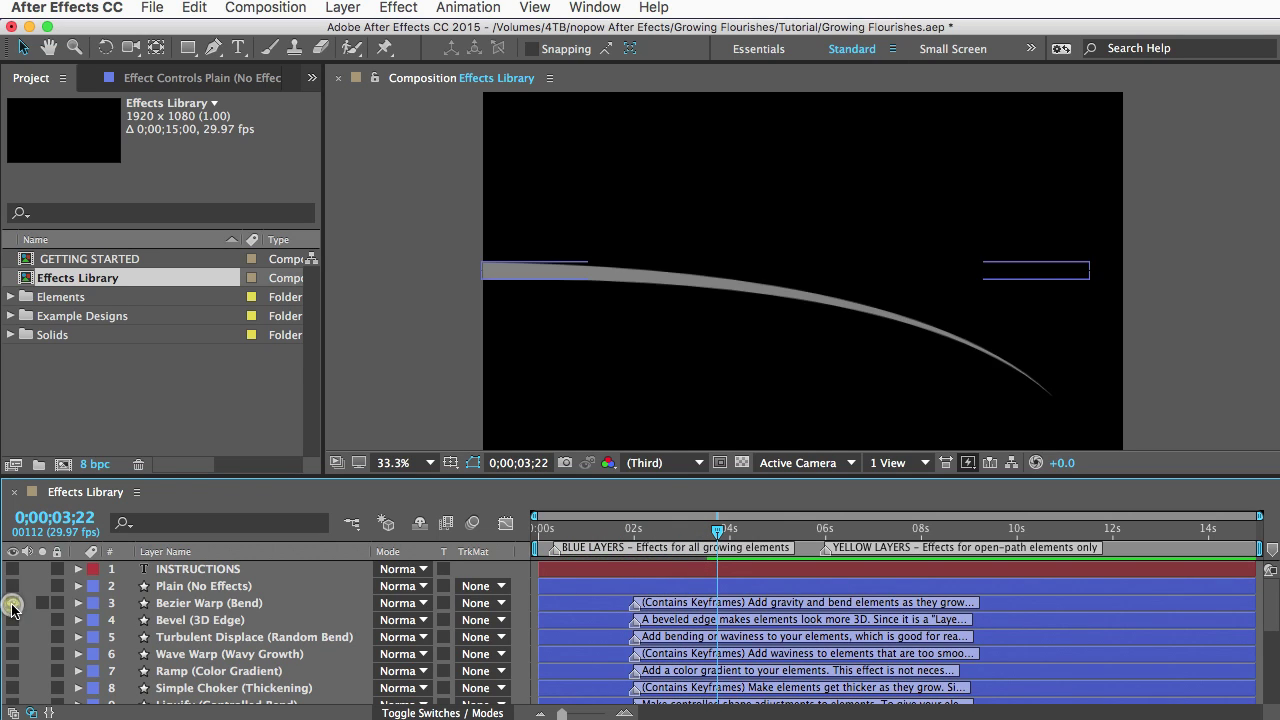
left_click(12, 603)
left_click(12, 637)
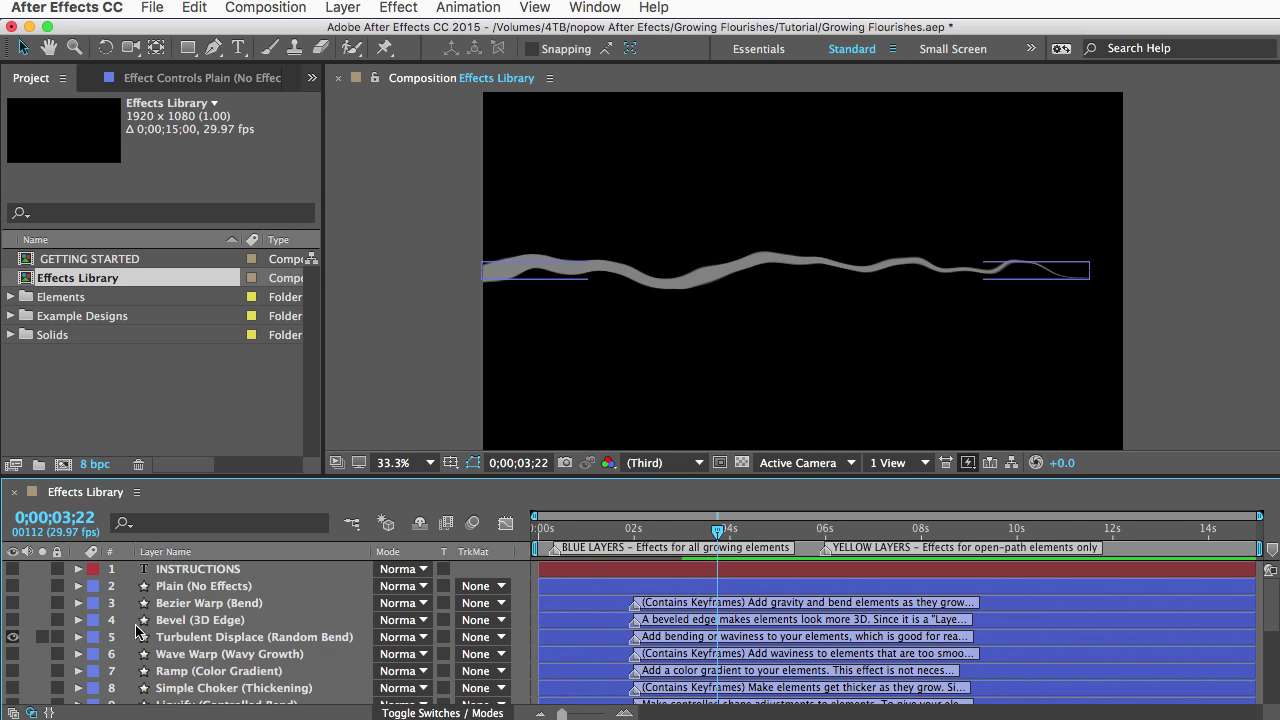
mouse_move(717, 531)
left_mouse_down()
mouse_move(564, 537)
mouse_move(738, 537)
left_mouse_up()
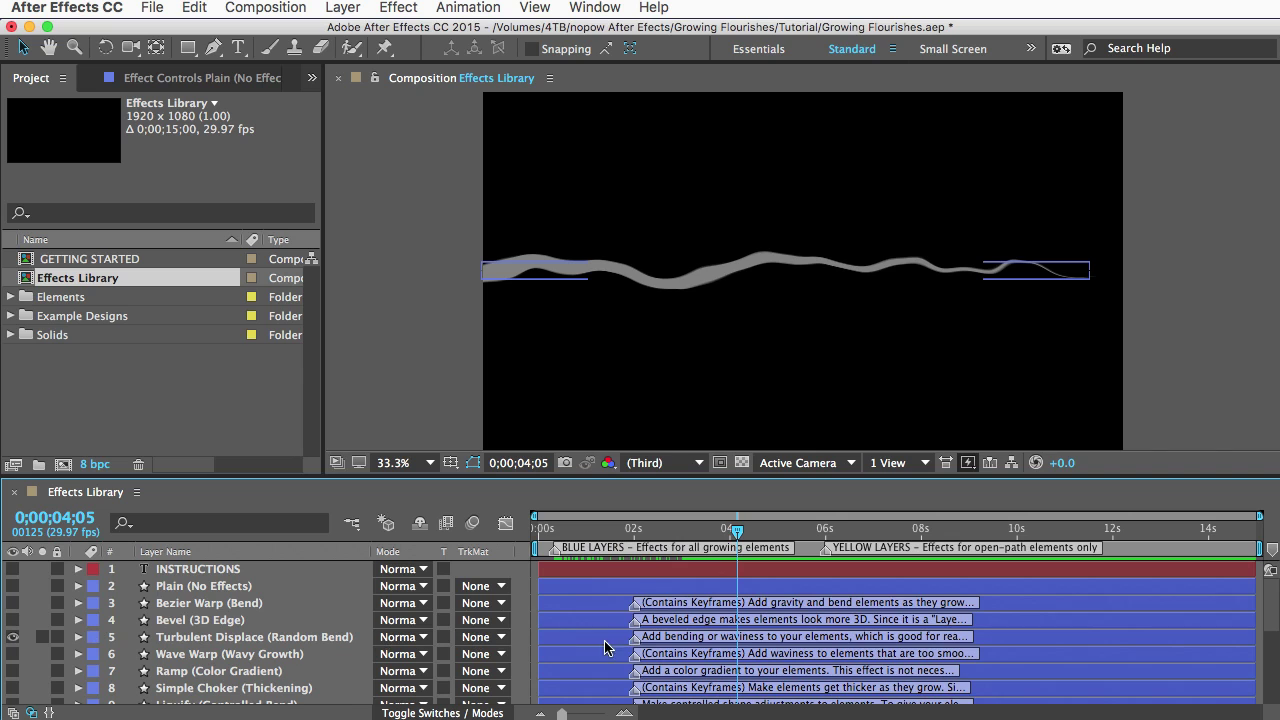
double_click(634, 642)
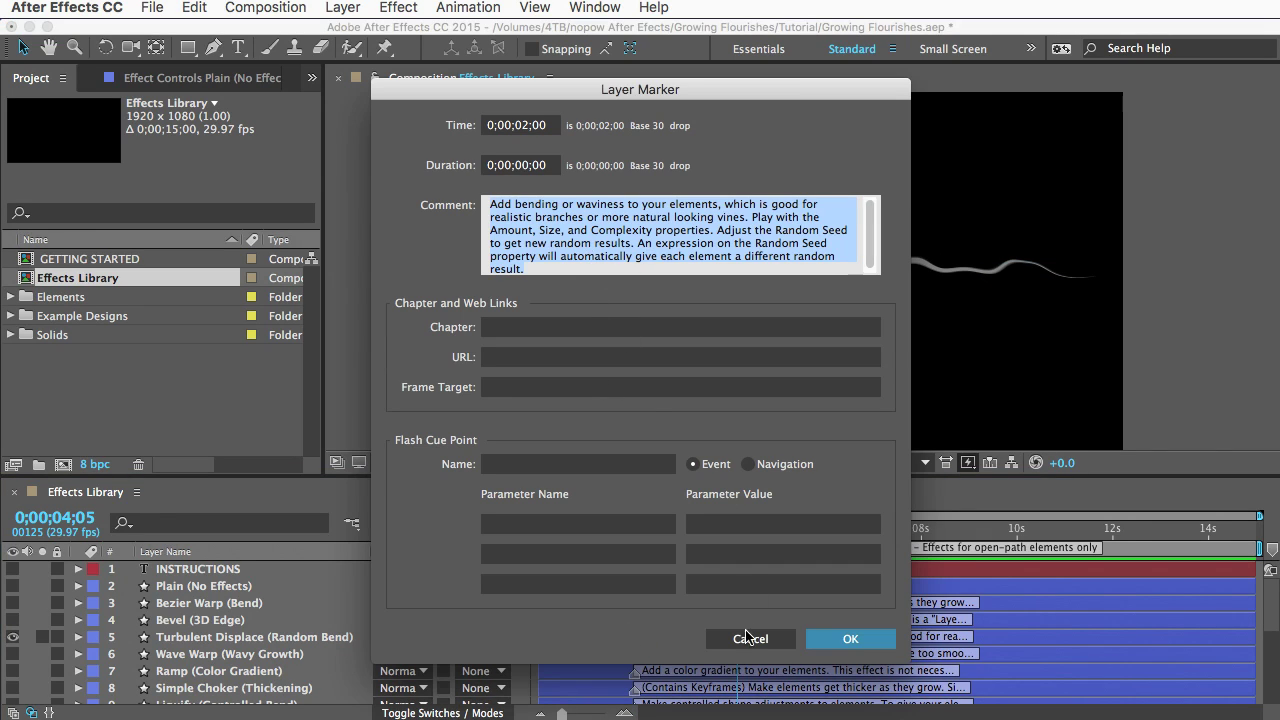
left_click(748, 638)
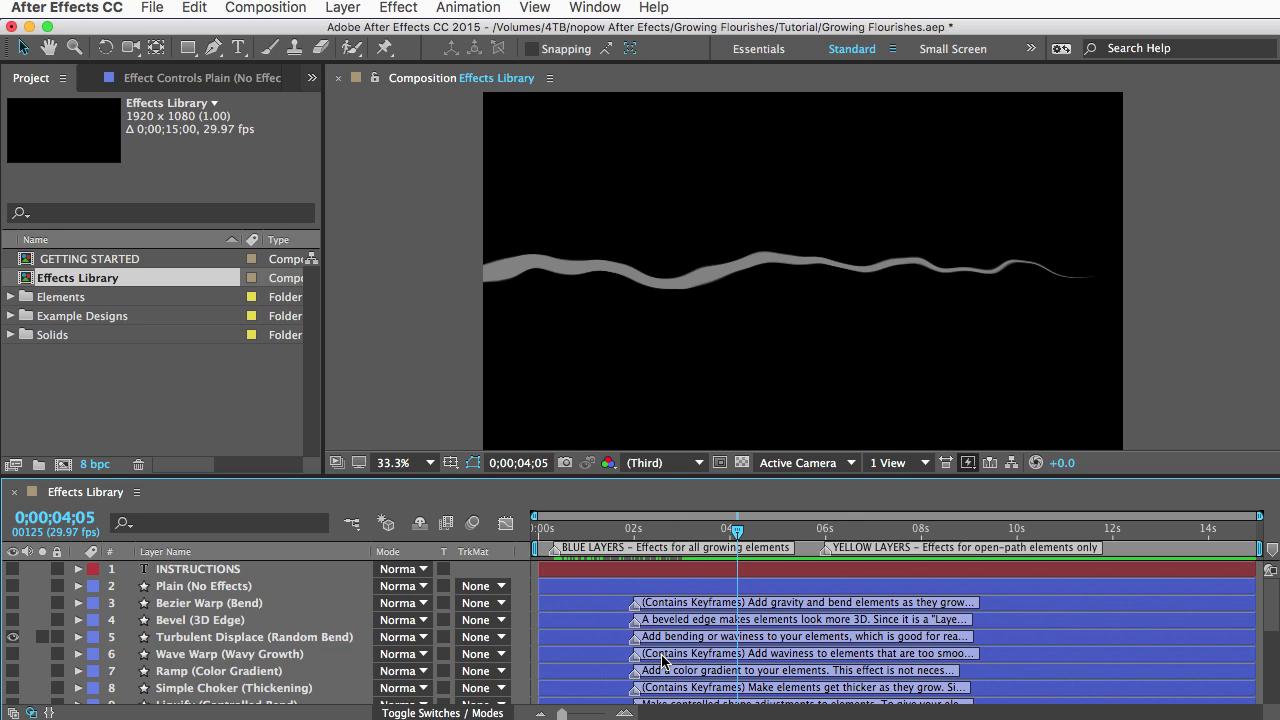
- Copy the Wave Warp effect from the Wave Warp (Wavy Growth) layer
left_click(205, 659)
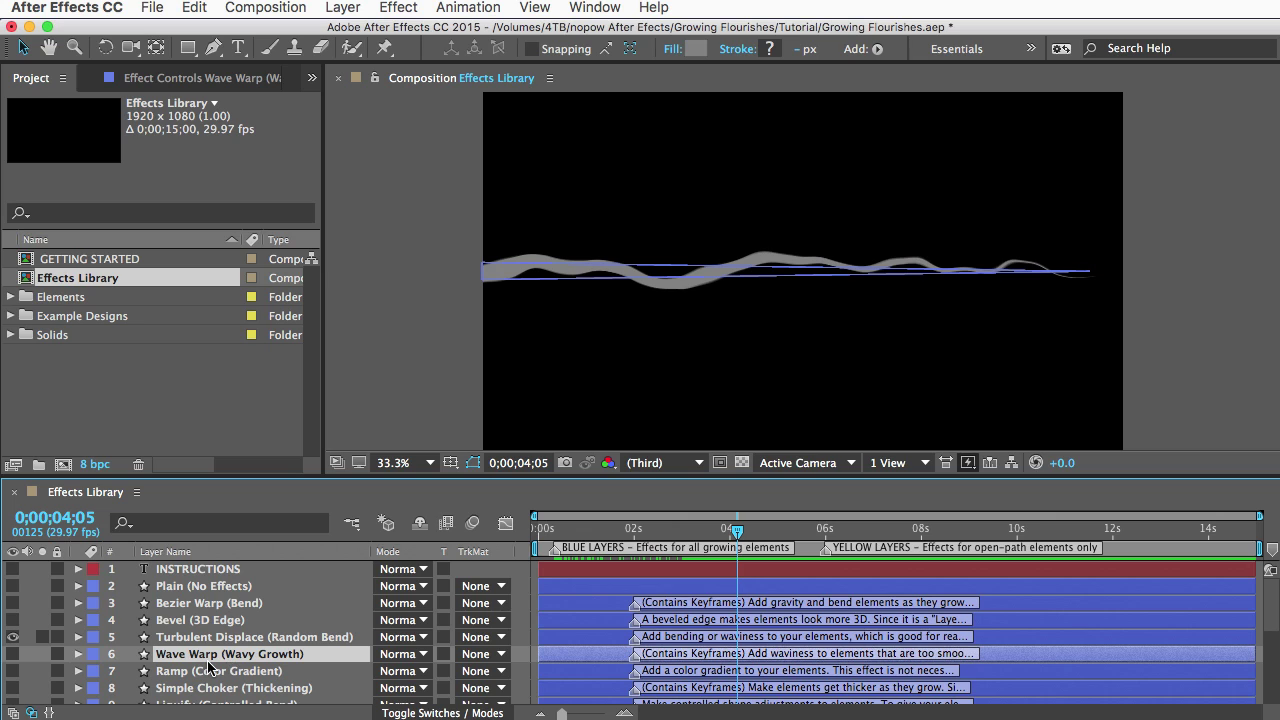
left_click(189, 78)
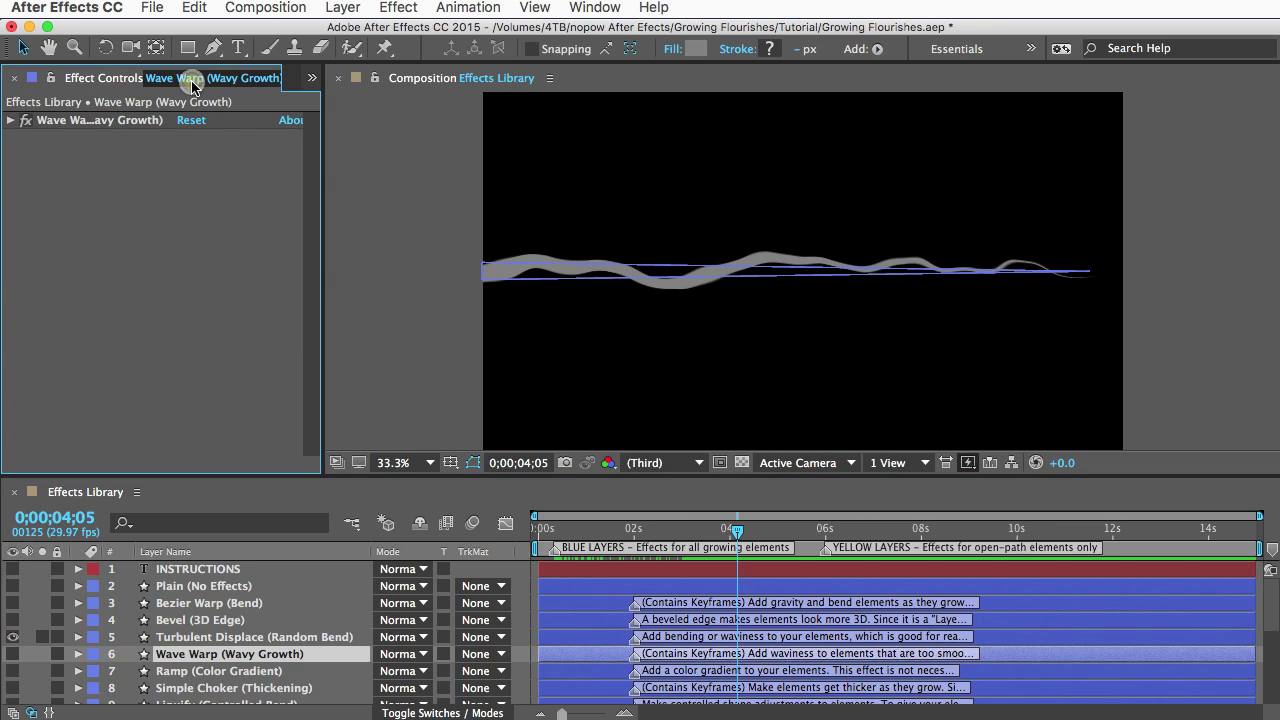
left_click(80, 121)
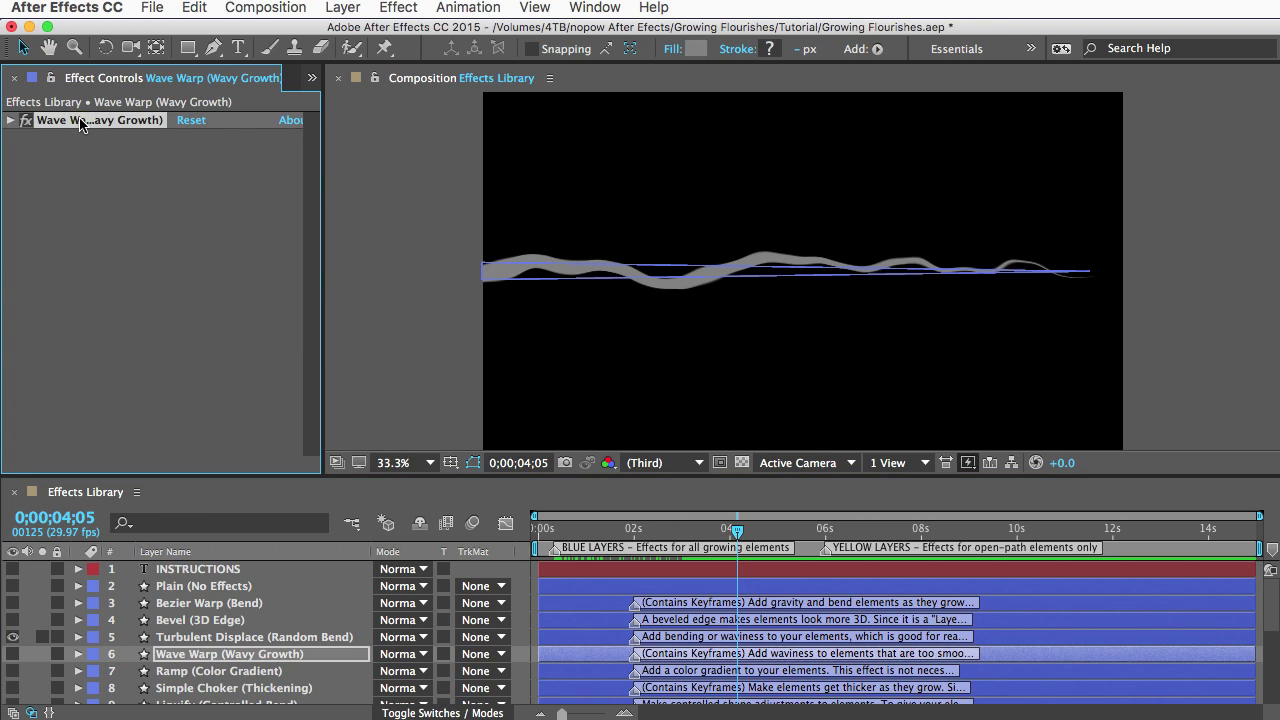
key("super+c")
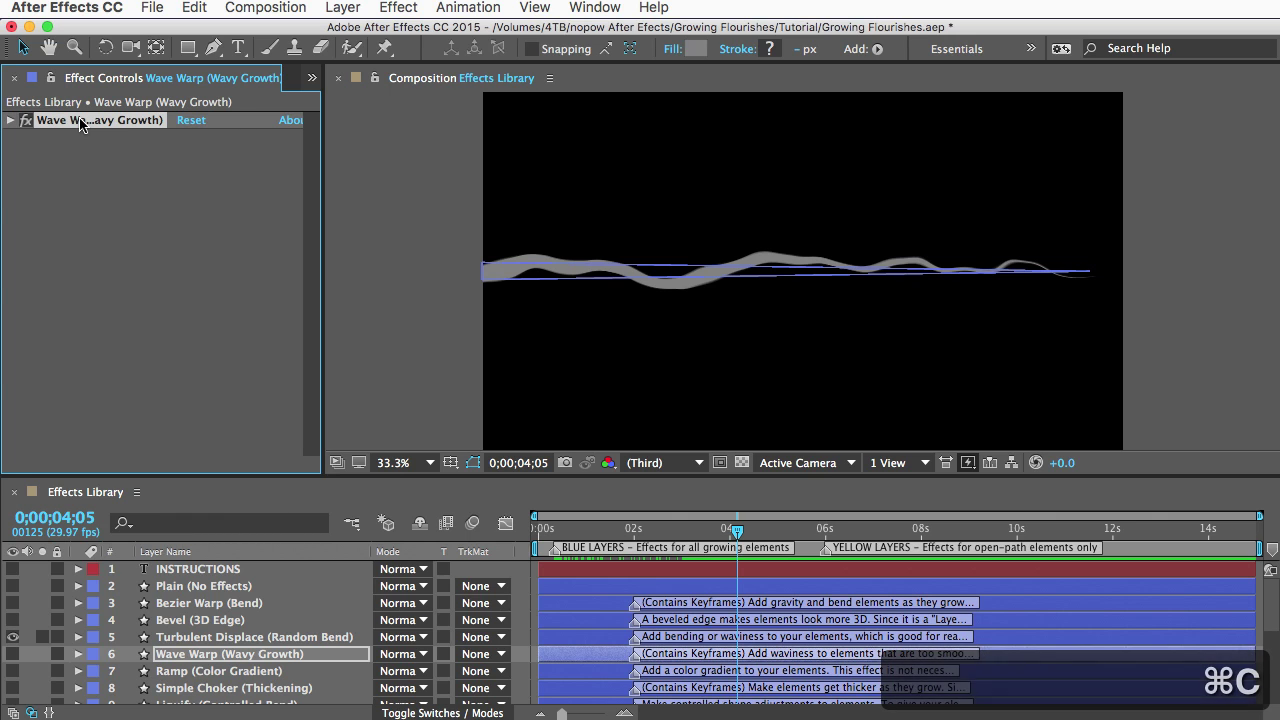
- Open the Vines composition from the Elements folder and rewind to the vine's start
left_click(38, 80)
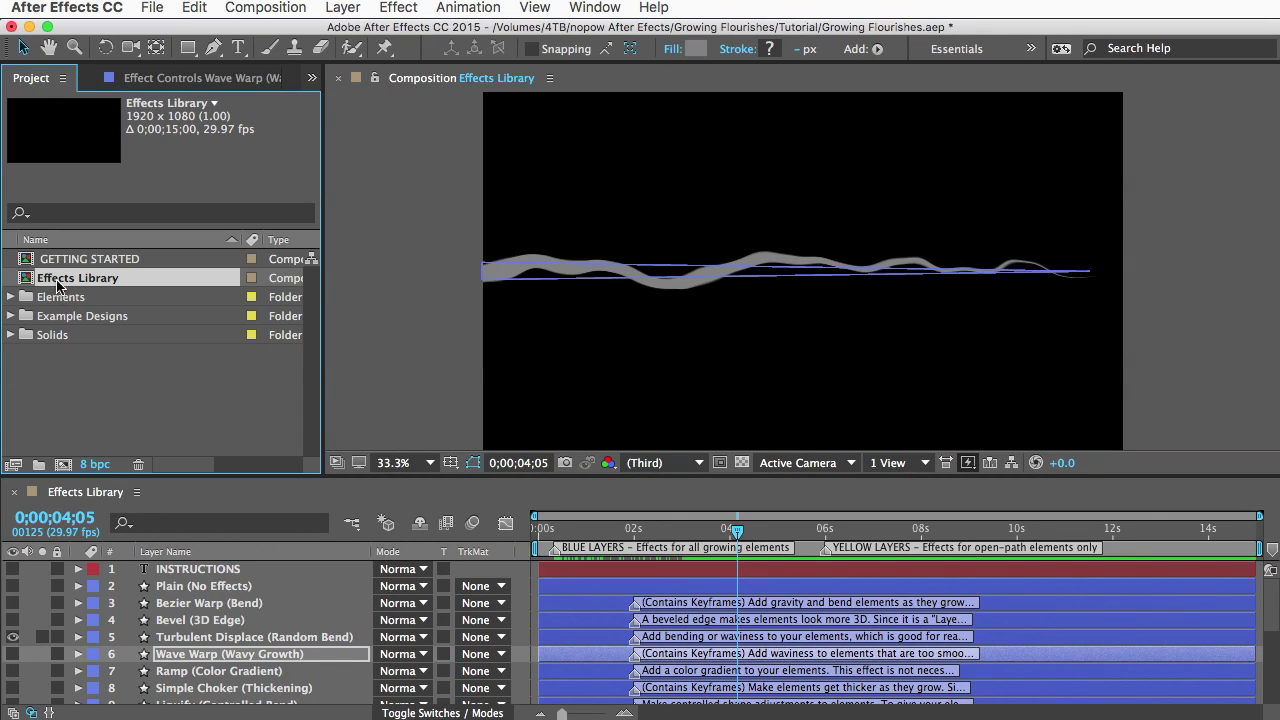
left_click(11, 297)
double_click(66, 392)
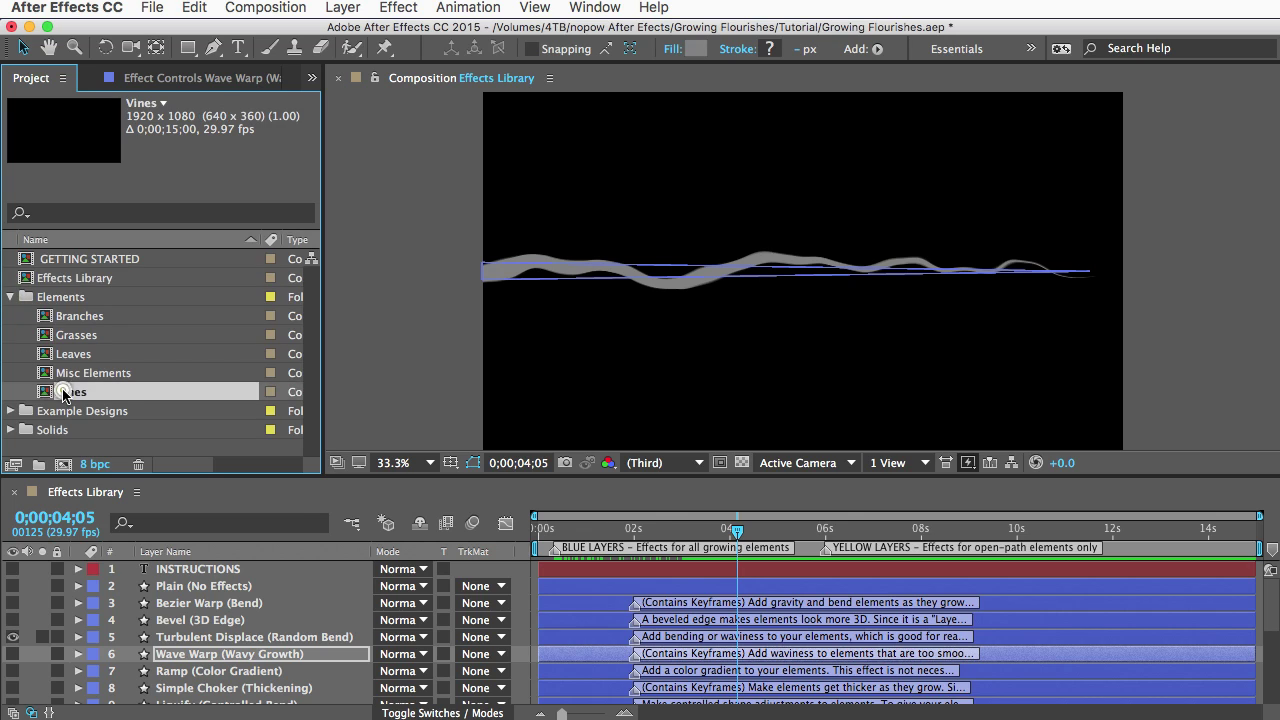
scroll(180, 627, "down", 2)
scroll(180, 627, "down", 3)
scroll(180, 627, "up", 1)
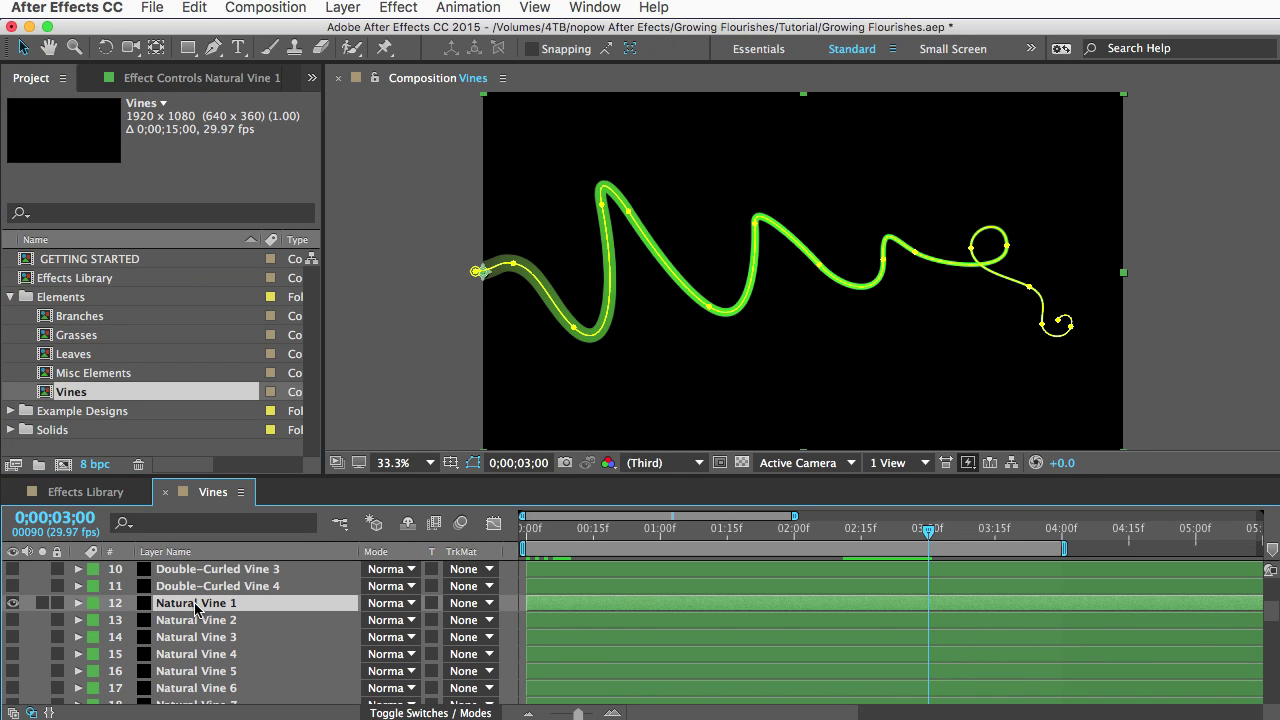
left_click_drag(703, 530, 497, 540)
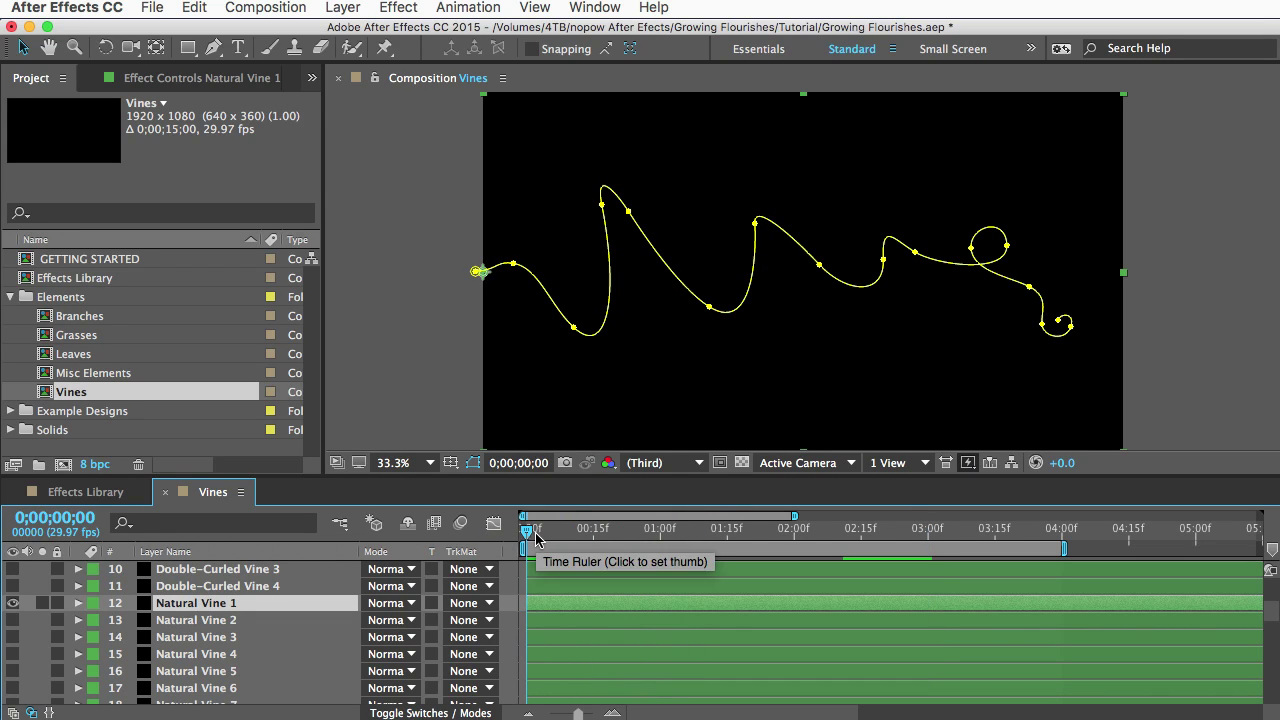
- Paste Wave Warp onto Natural Vine 1 and expand its effect properties
key("super+v")
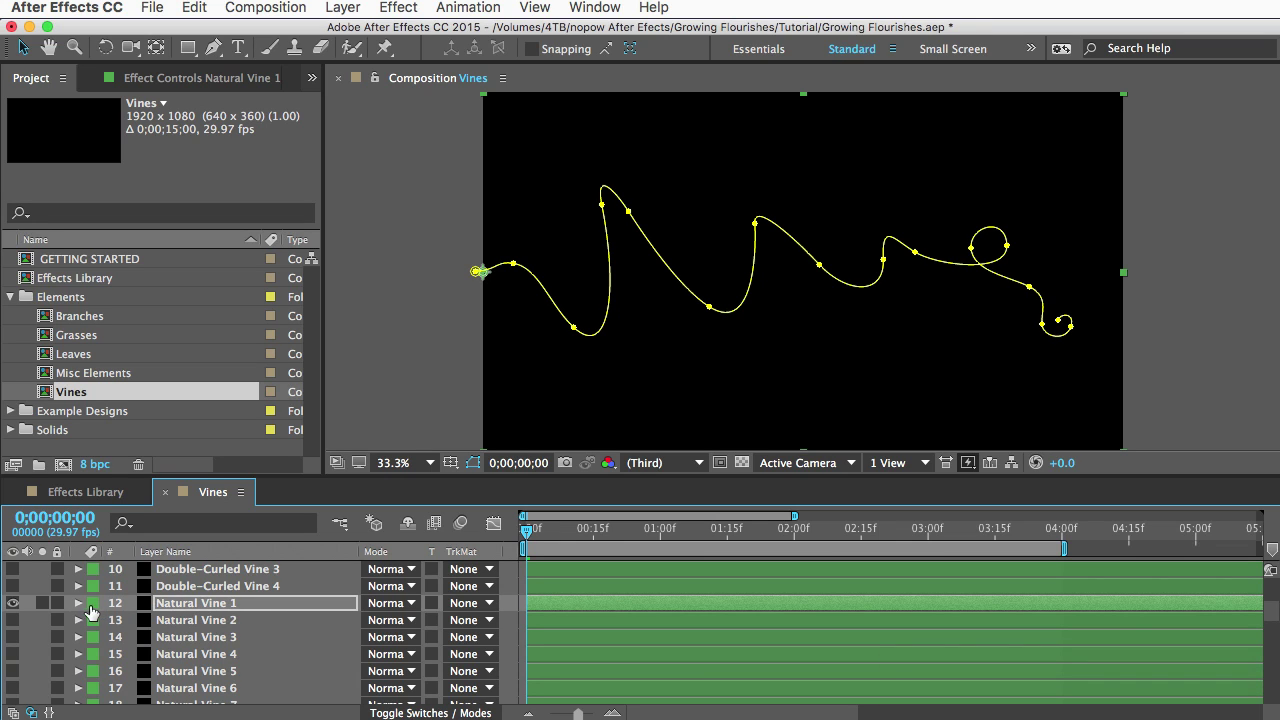
left_click(78, 603)
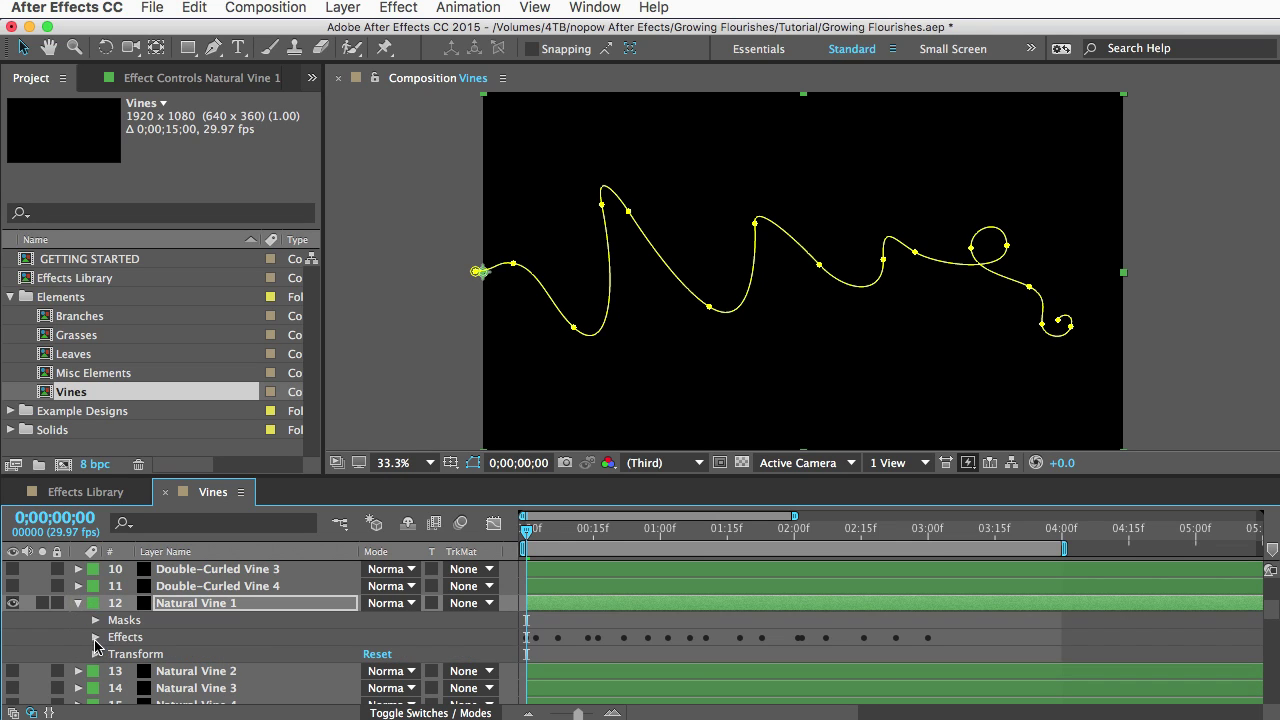
left_click(95, 637)
left_click(166, 690)
left_click(112, 688)
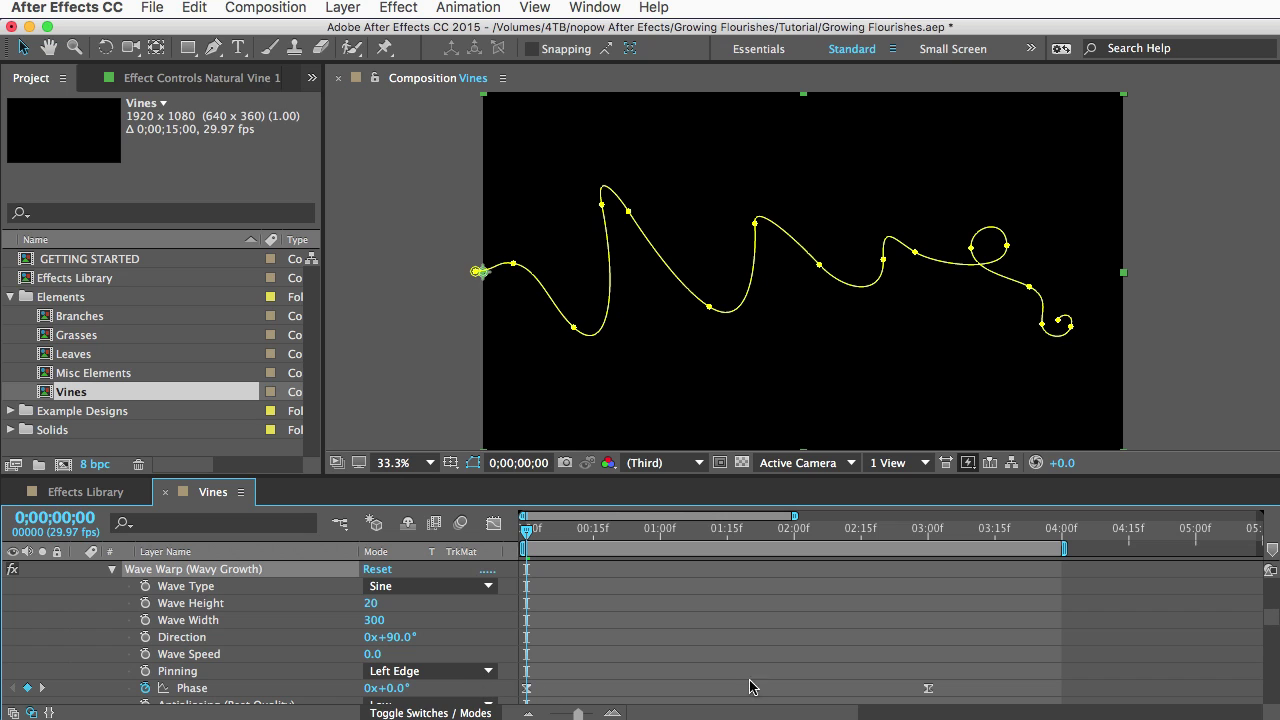
- Scrub through the wave animation and move the Phase keyframe to 0:00:03:04
left_click(539, 530)
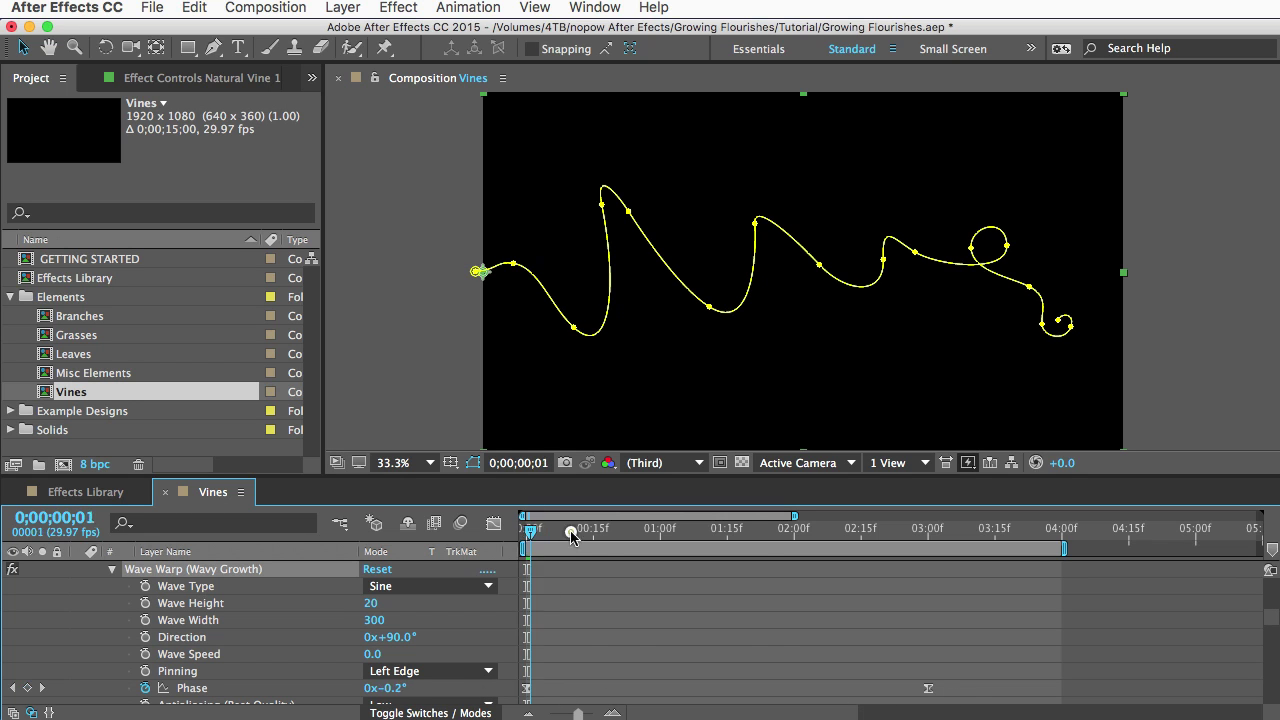
mouse_move(596, 534)
left_mouse_down()
mouse_move(831, 526)
mouse_move(500, 532)
left_mouse_up()
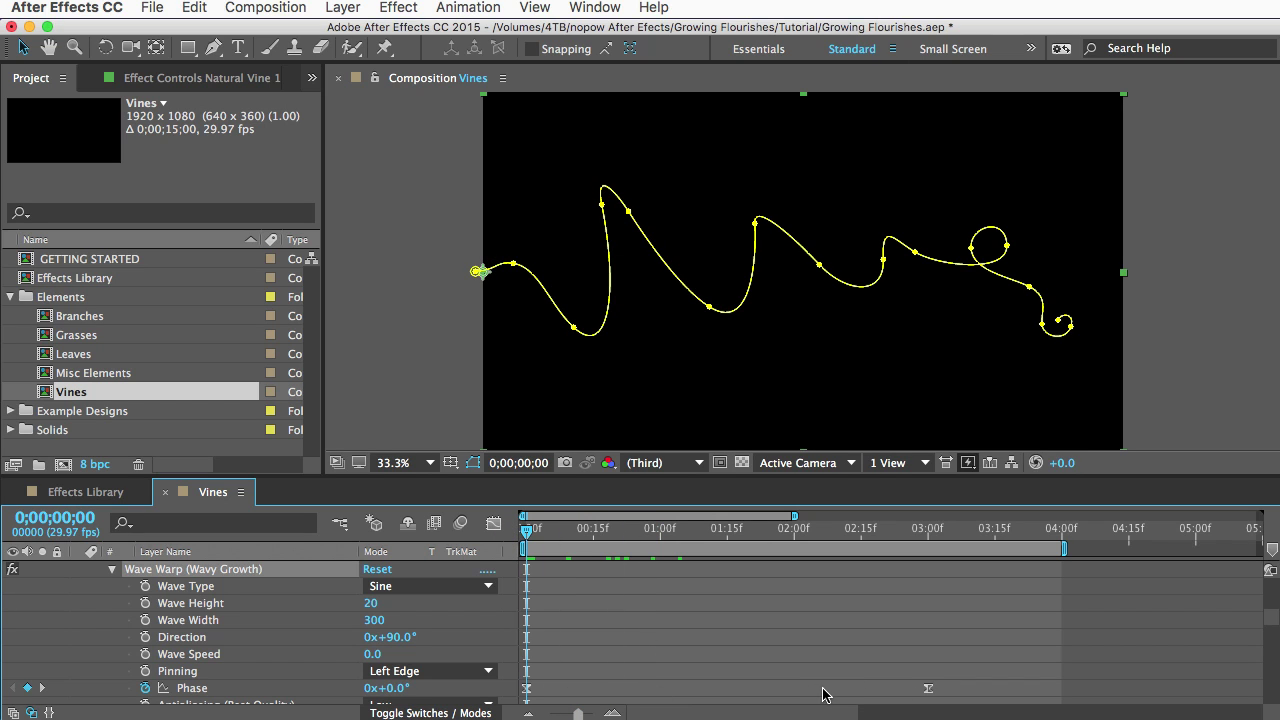
left_click_drag(970, 689, 503, 692)
left_click_drag(922, 698, 948, 700)
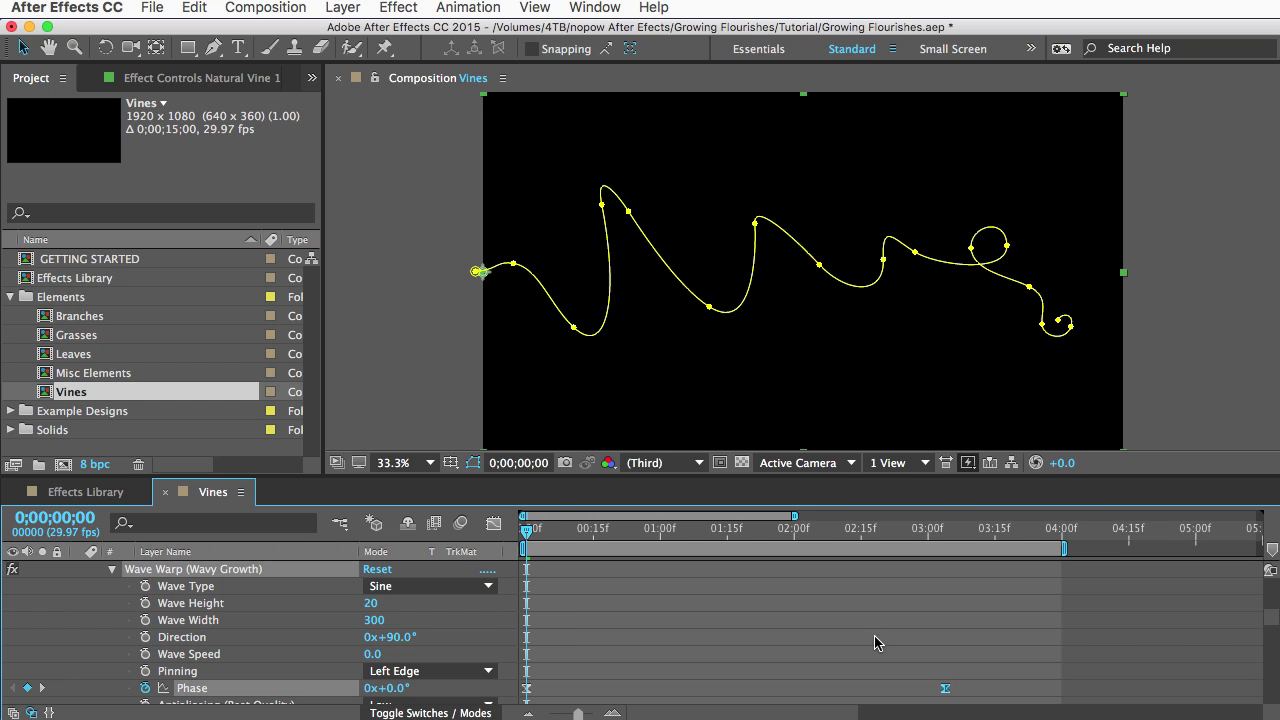
- Return to the Effects Library composition and select the Write-on (Dots) and CC Flo Motion layers
left_click(85, 491)
scroll(1274, 595, "down", 5)
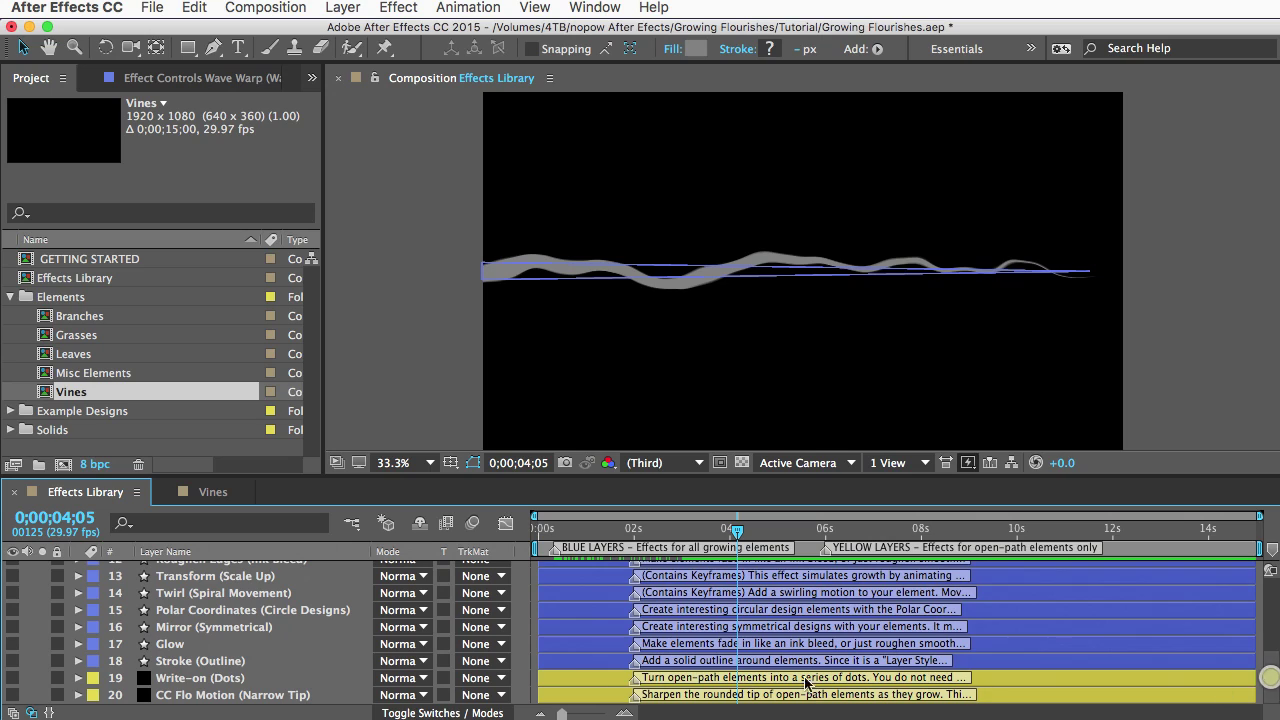
left_click(223, 677)
key("ctrl+Down")
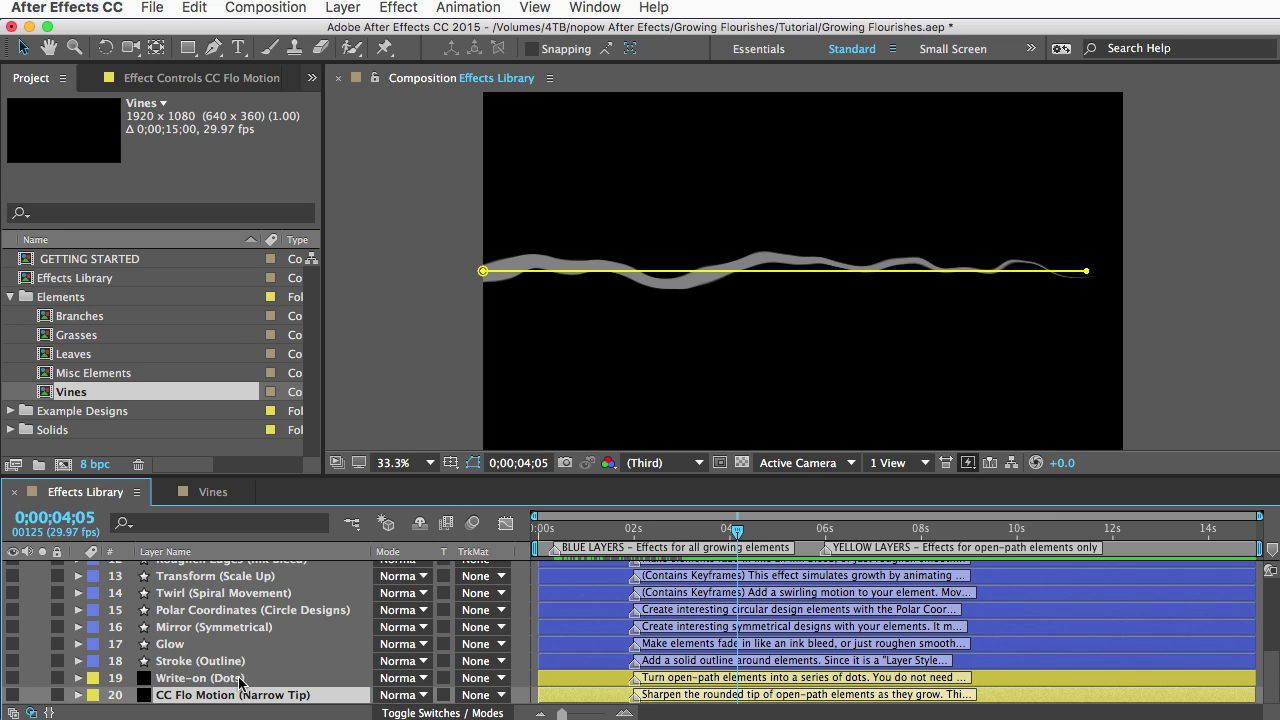
- Briefly show then hide the Write-on (Dots) and CC Flo Motion (Narrow Tip) layers
left_click(233, 679)
left_click(15, 678)
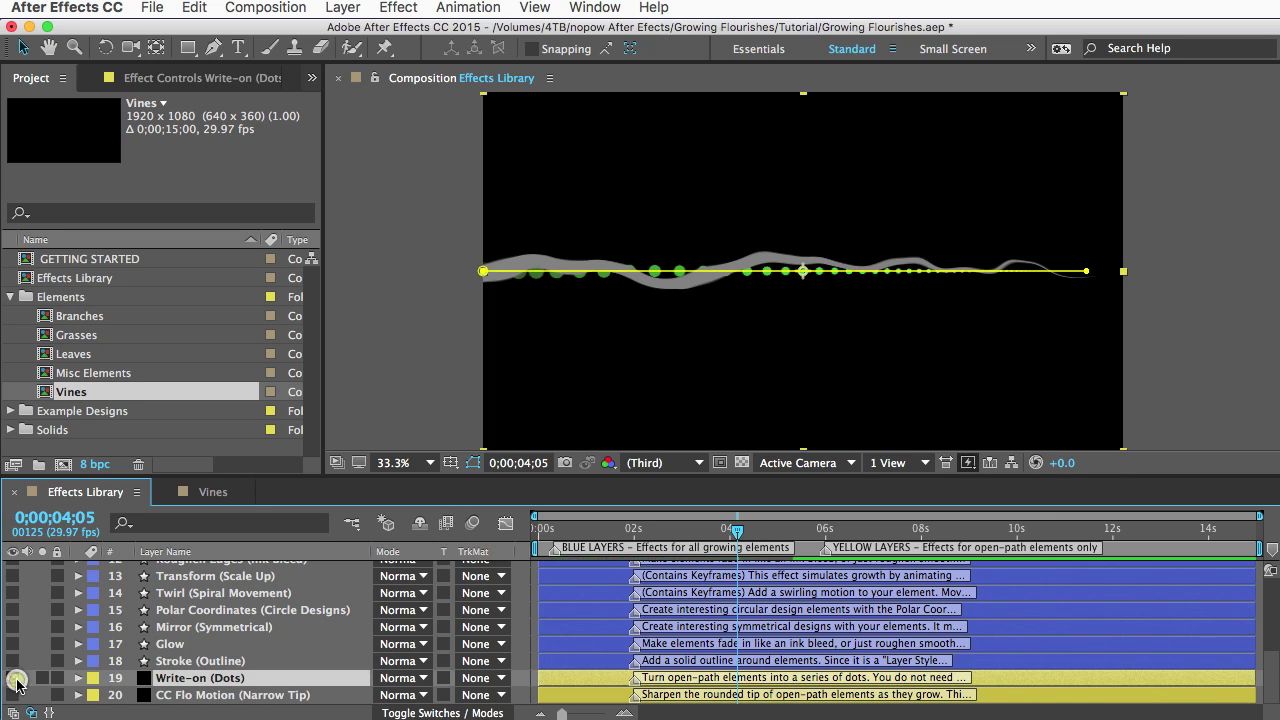
left_click(14, 678)
left_click(13, 695)
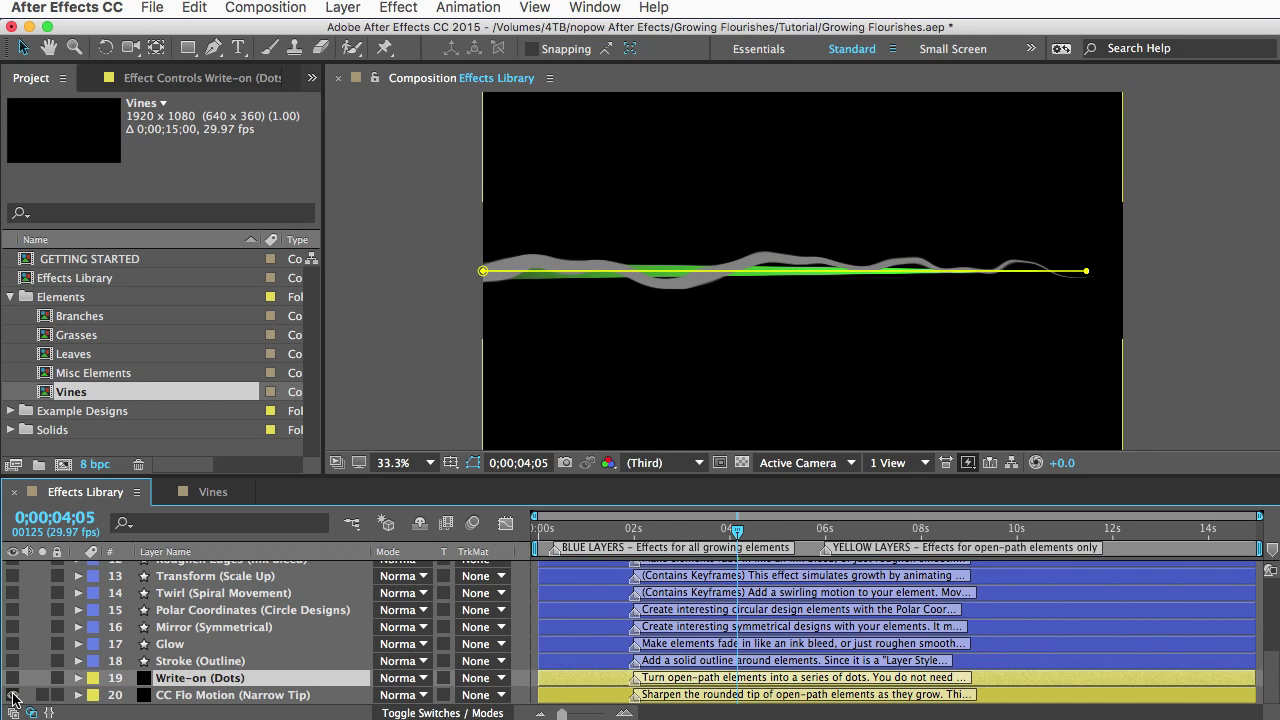
left_click(13, 695)
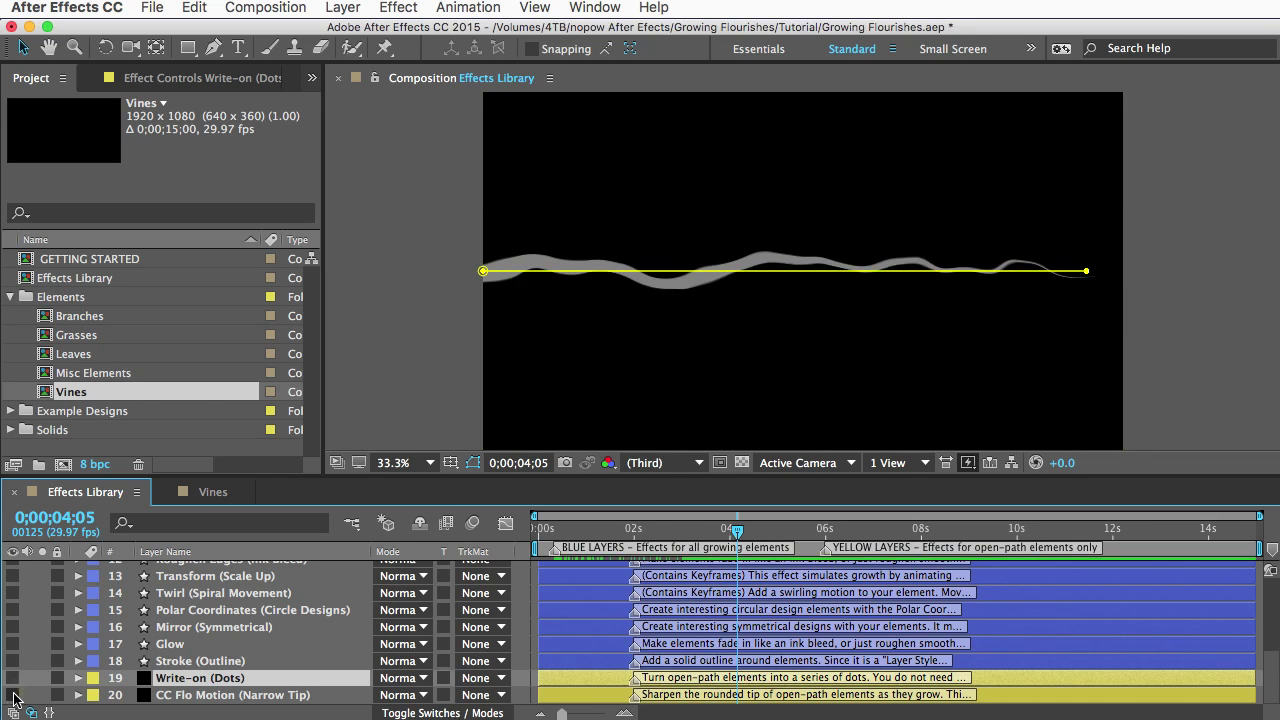